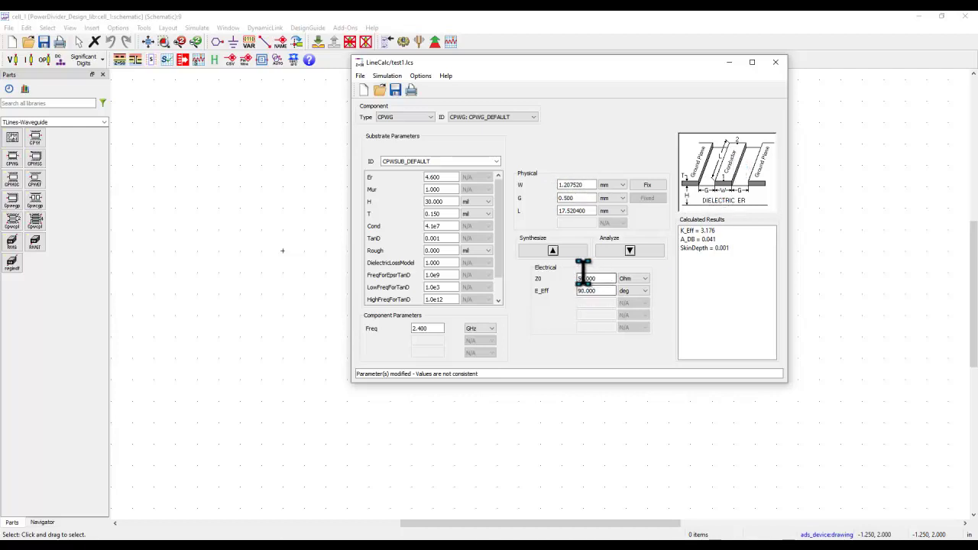
# Keep the gap G fixed, set Z0 to 70.7 Ohm and synthesize the CPWG line's width and length.
pyautogui.click(648, 187)
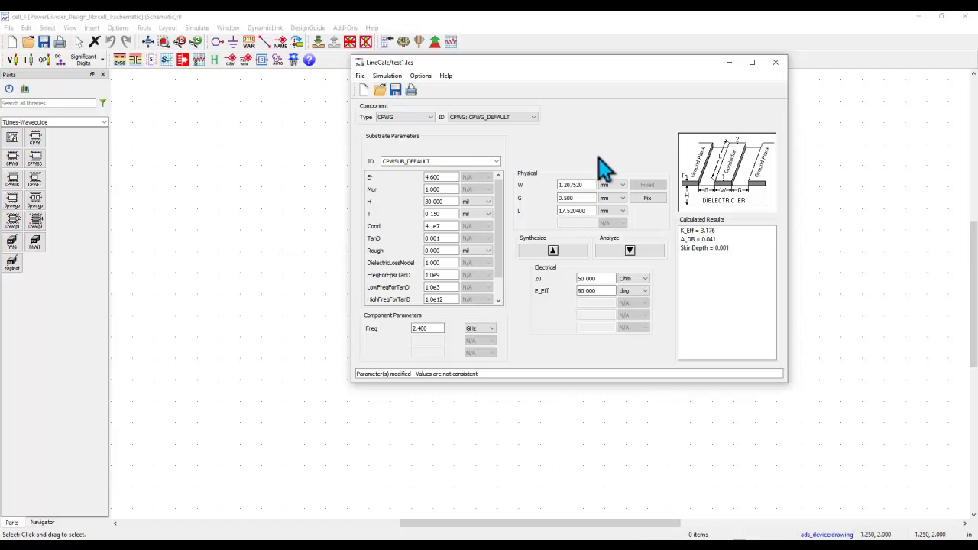
pyautogui.click(646, 200)
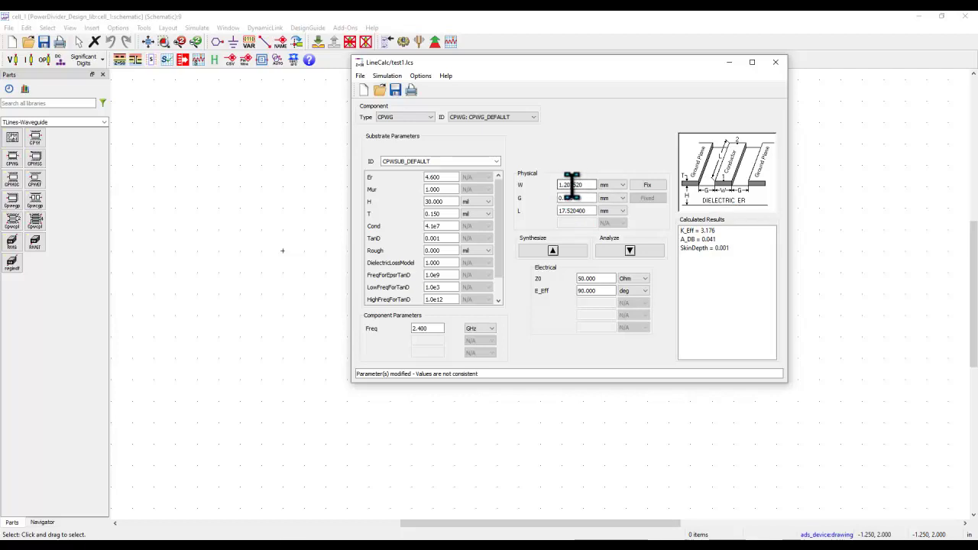
pyautogui.doubleClick(585, 280)
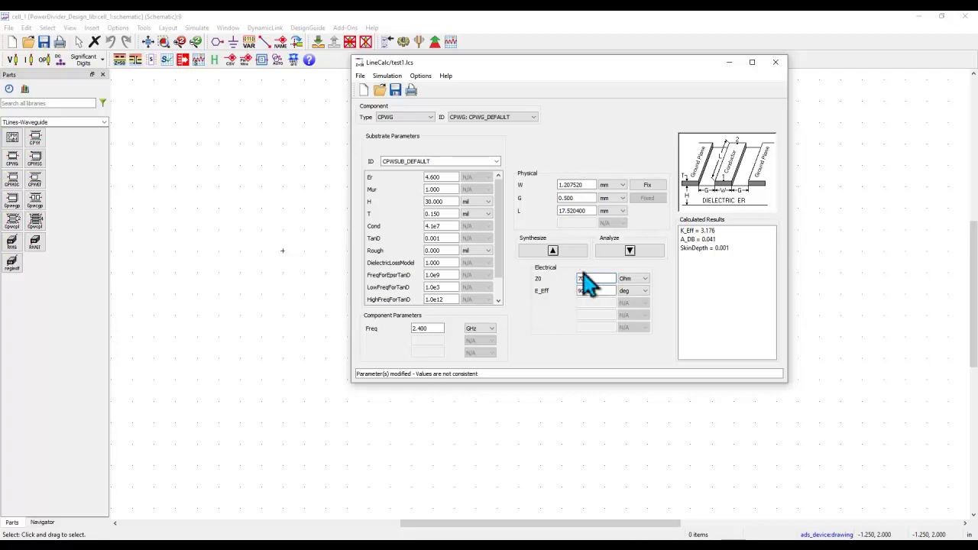
pyautogui.click(553, 253)
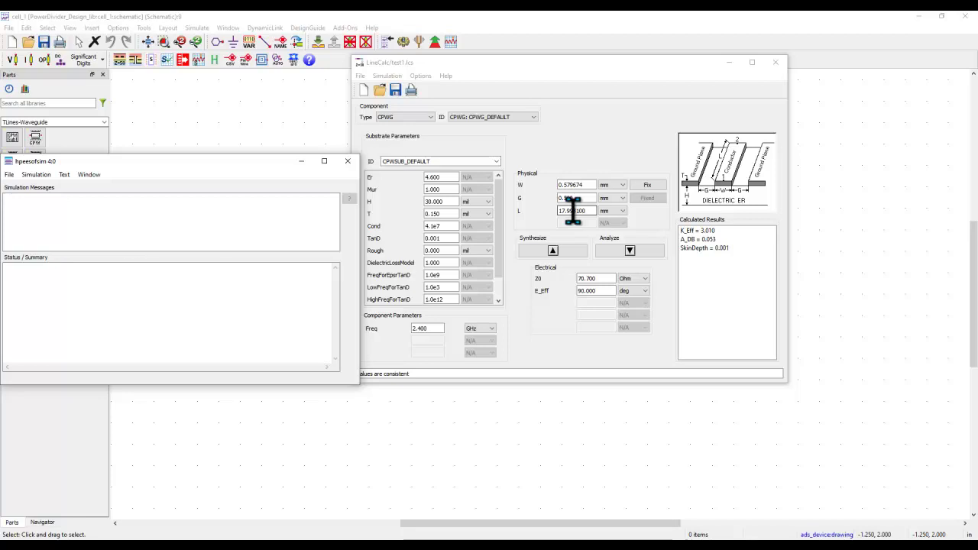
# Switch to the ADS main window and open the CPWG_PD_2way layout.
pyautogui.moveTo(536, 63); pyautogui.dragTo(564, 77)
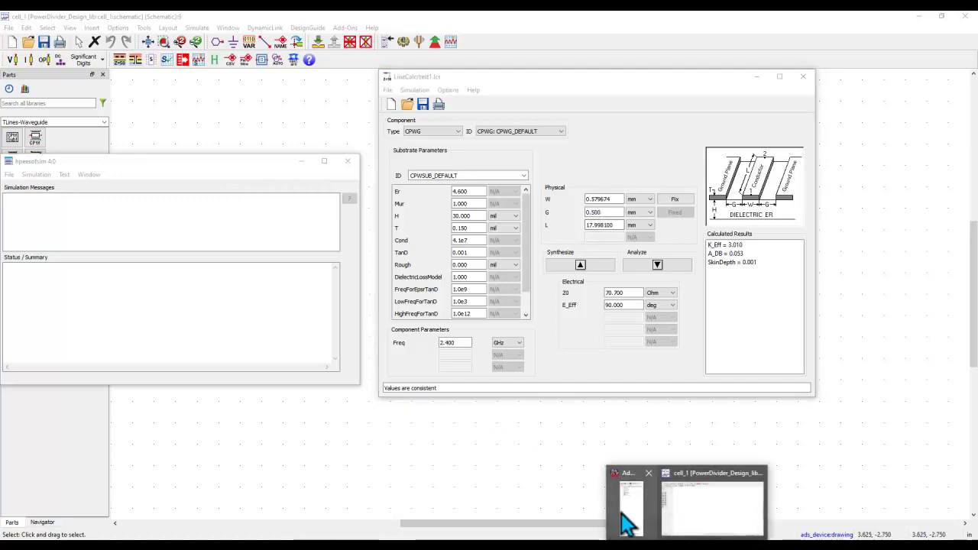
pyautogui.click(621, 511)
pyautogui.doubleClick(61, 148)
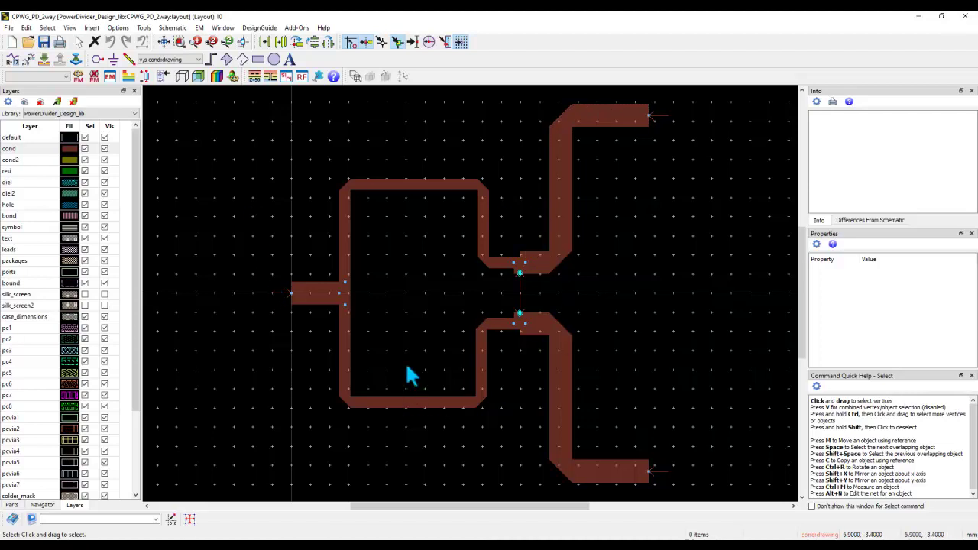
# Examine the input tee and the input line's instance parameters without changing them.
pyautogui.click(324, 298)
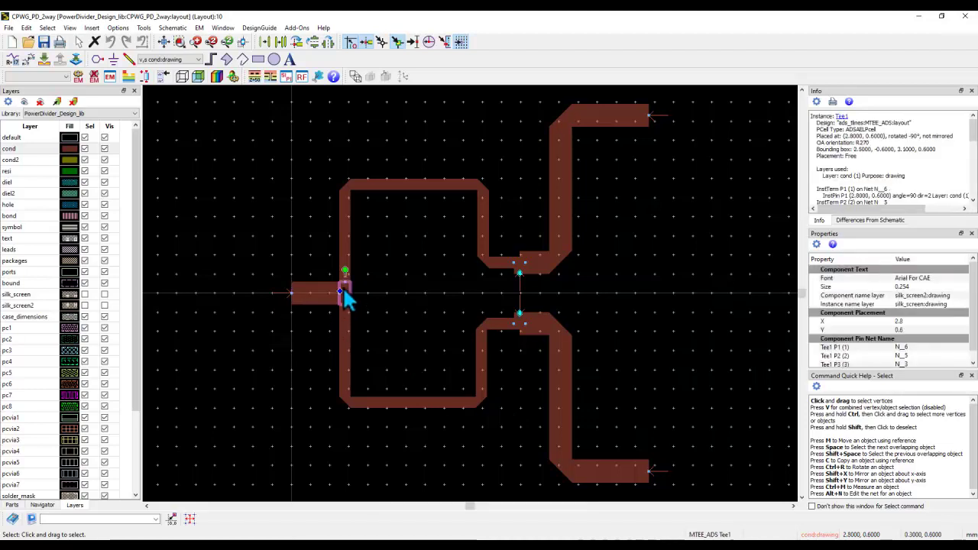
pyautogui.click(396, 290)
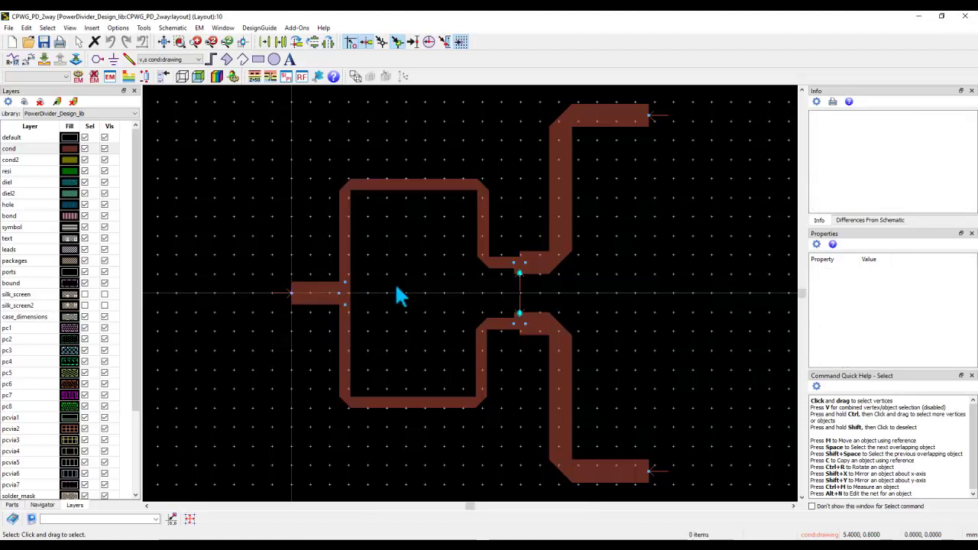
pyautogui.moveTo(311, 291); pyautogui.dragTo(314, 288)
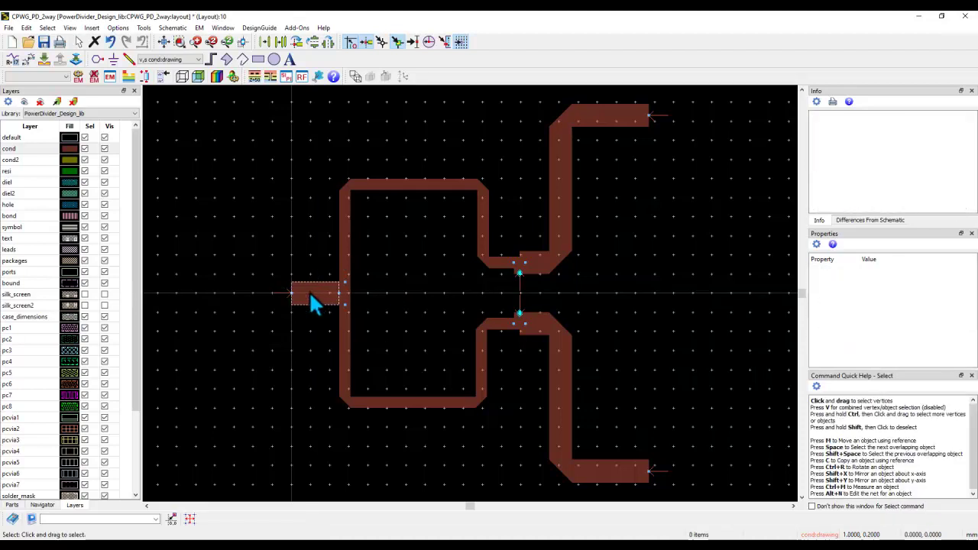
pyautogui.doubleClick(313, 289)
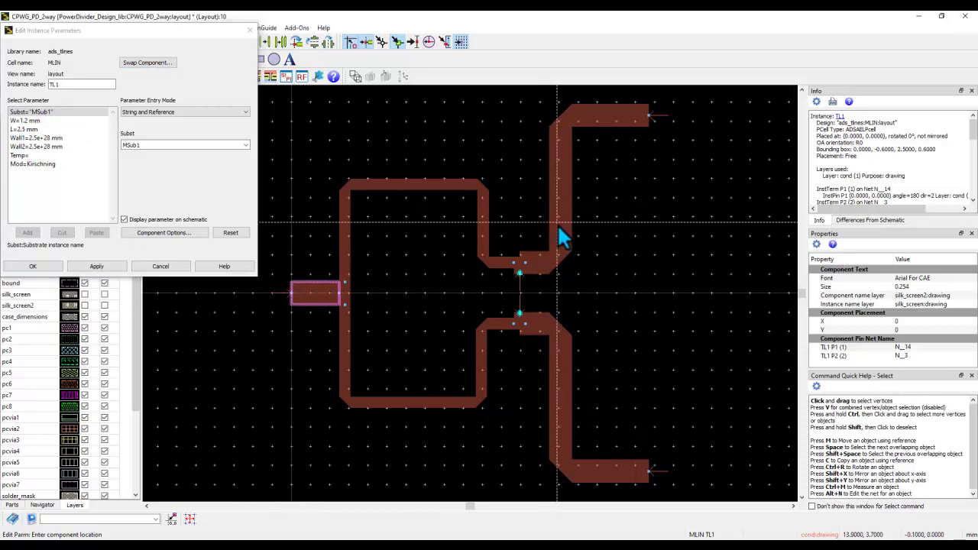
pyautogui.click(160, 266)
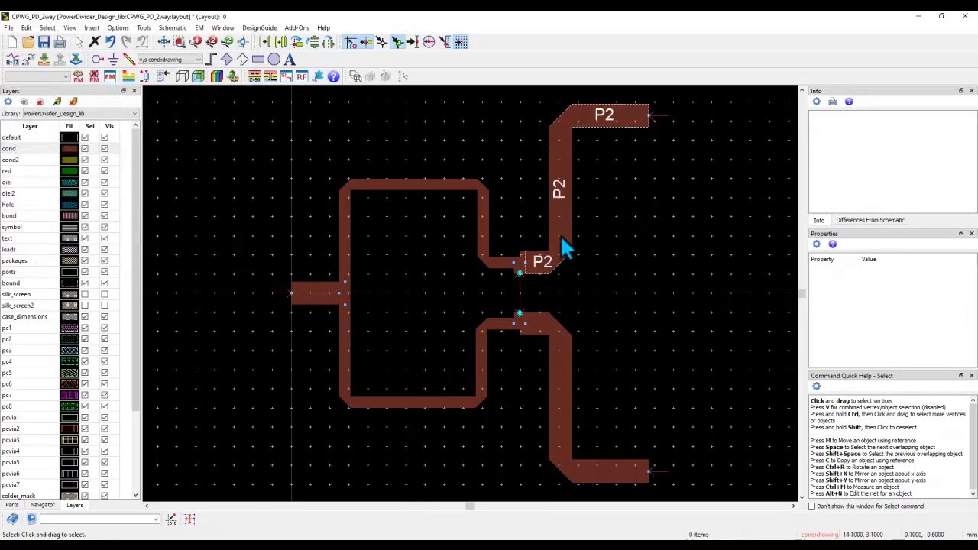
# Check the trace width of both output lines and the width and length of the divider's upper arm.
pyautogui.click(563, 246)
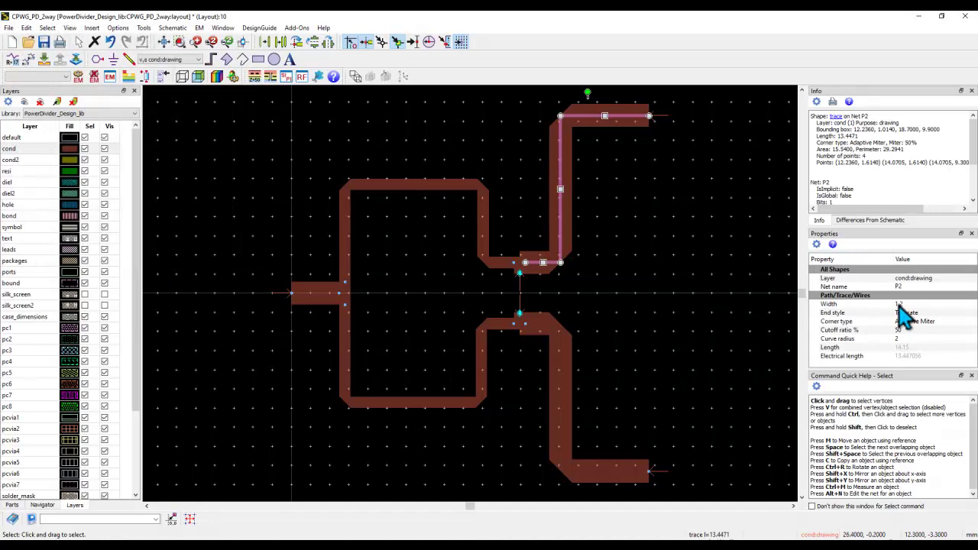
pyautogui.click(564, 359)
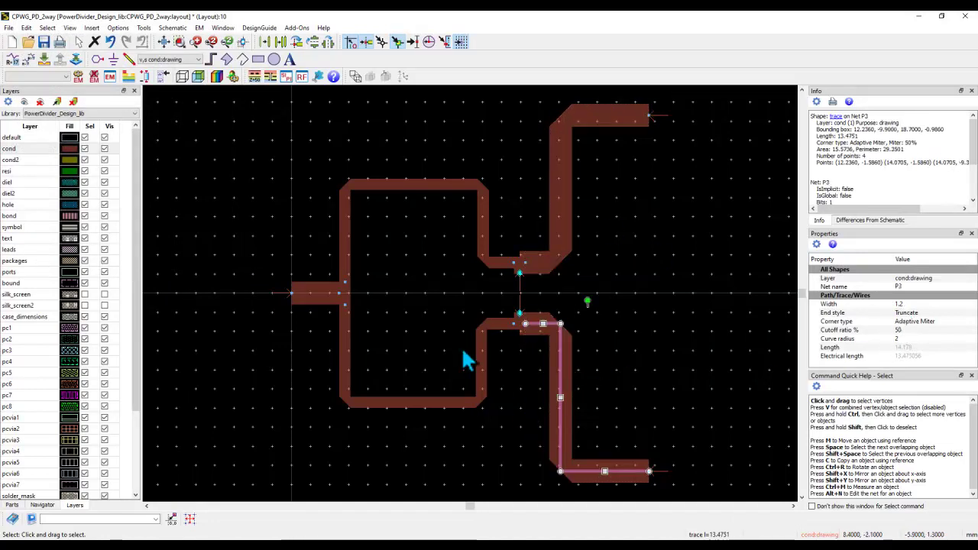
pyautogui.click(393, 185)
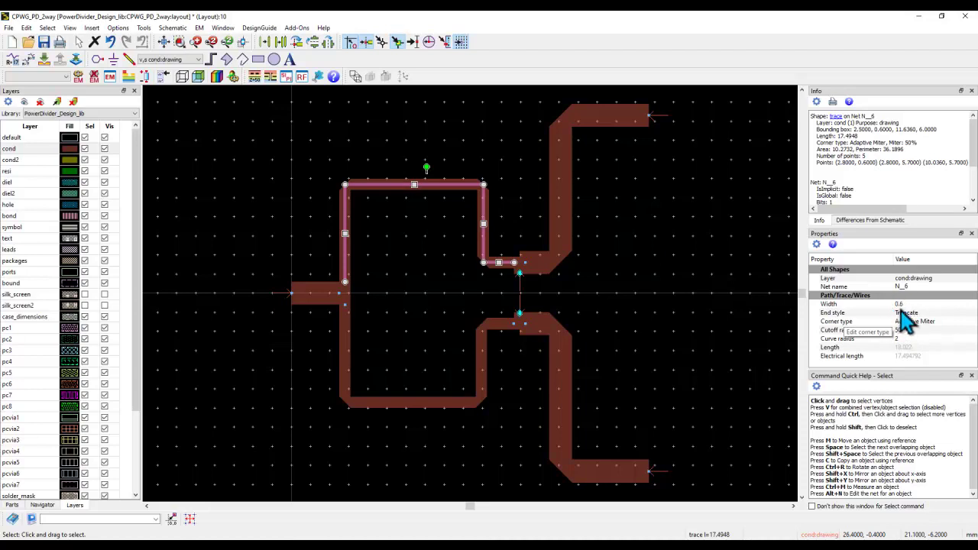
pyautogui.click(904, 352)
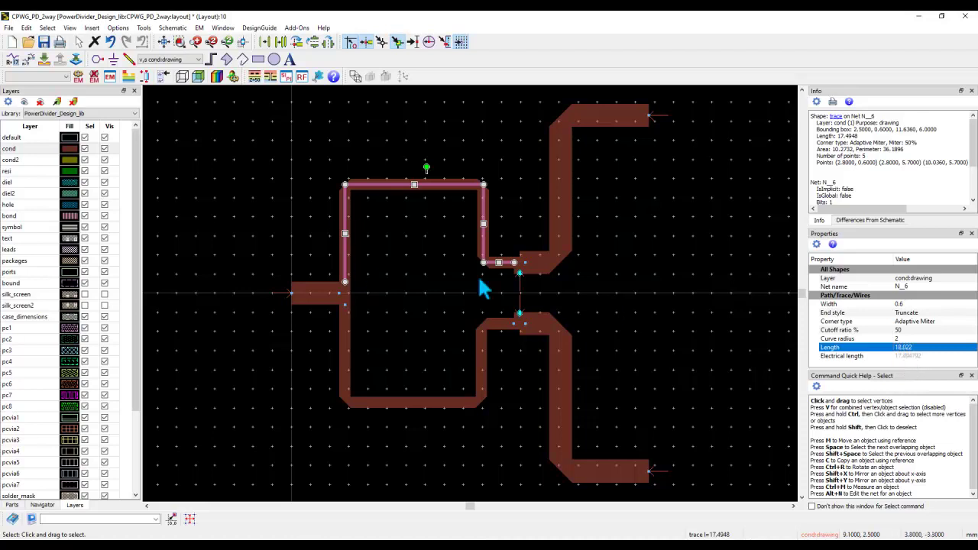
pyautogui.click(418, 291)
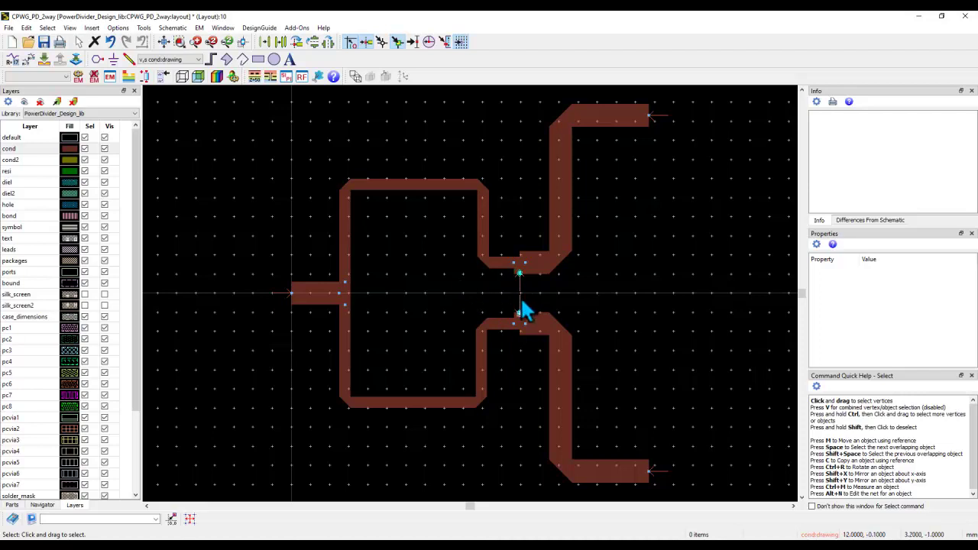
# Inspect the gap between the two tees where the divider arms meet the output lines.
pyautogui.scroll(3, 524, 305)
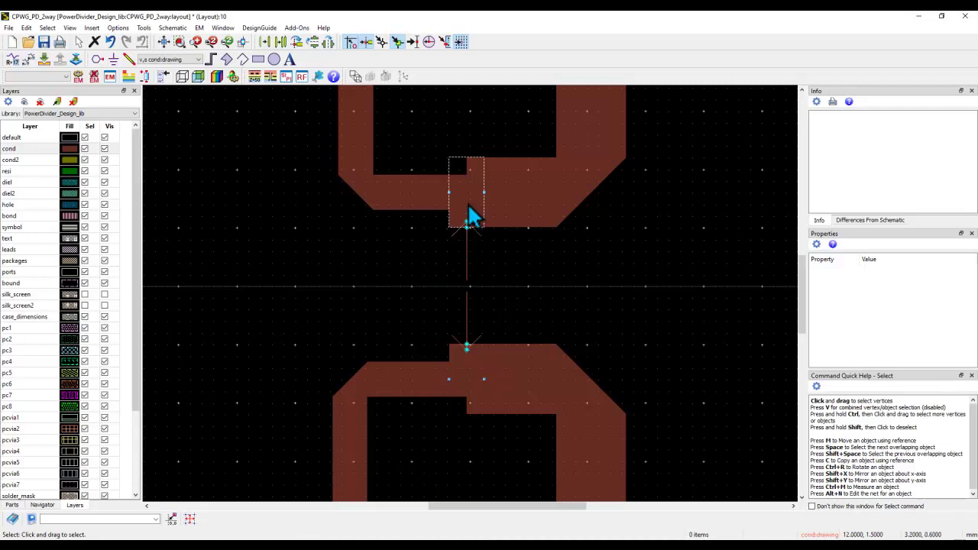
pyautogui.click(164, 41)
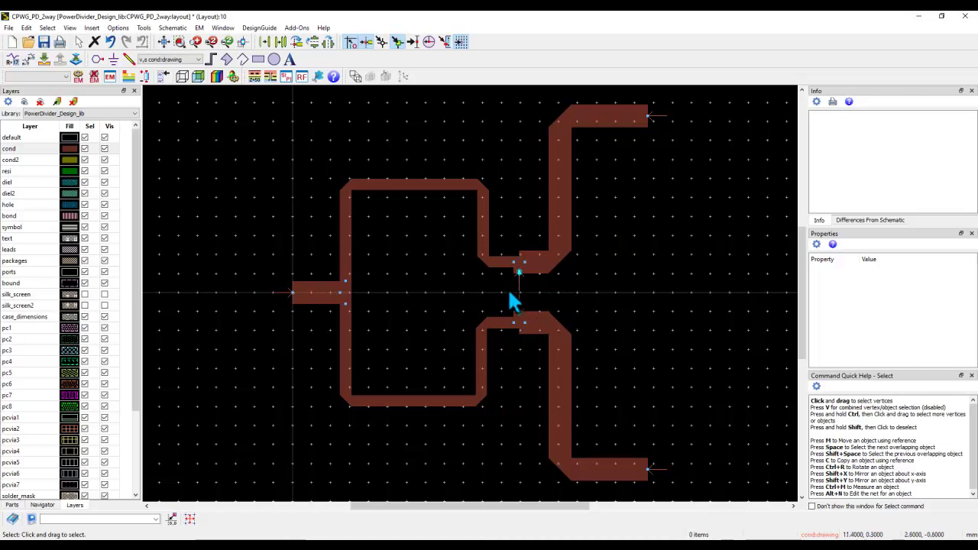
pyautogui.scroll(-2, 509, 293)
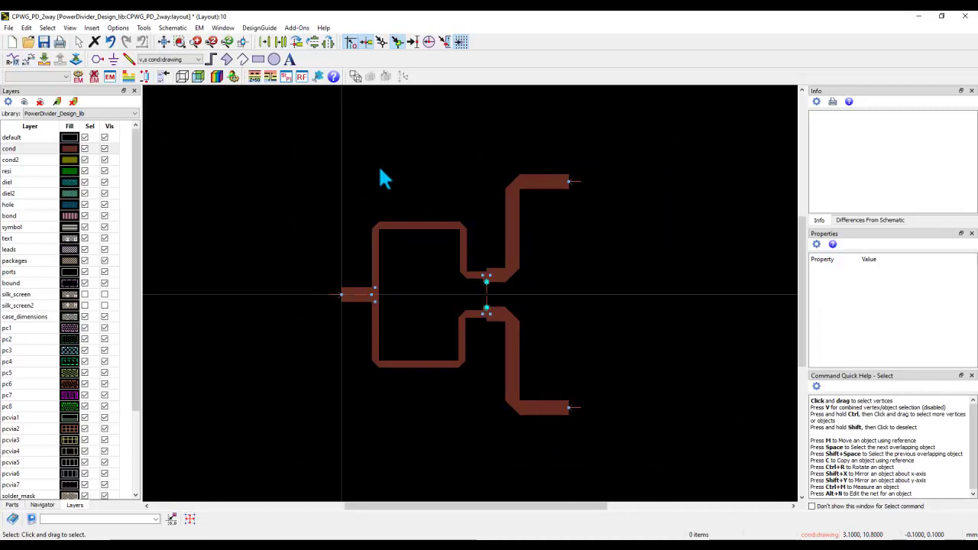
# Open the layout's substrate1_fem substrate and review the properties of the cond, cond2 and hole layers.
pyautogui.click(129, 78)
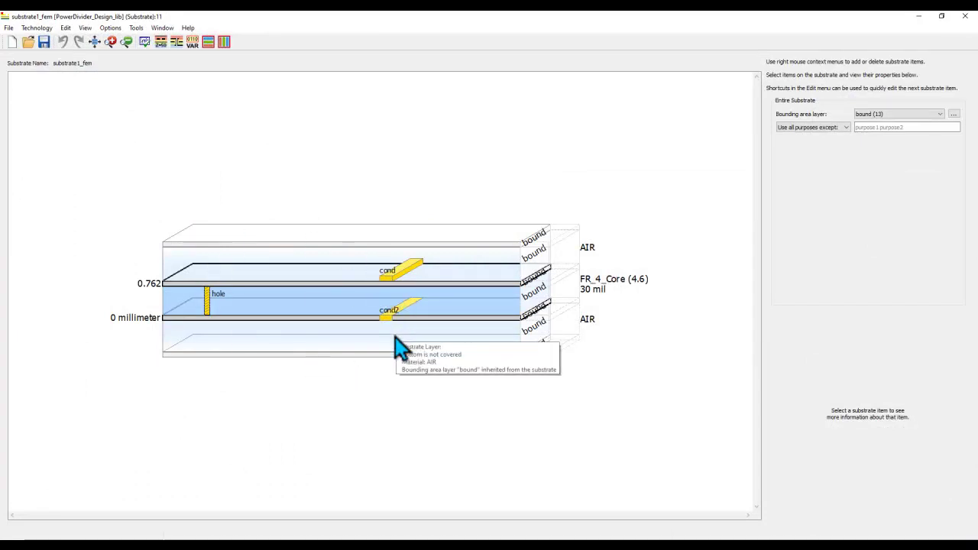
pyautogui.scroll(1, 387, 330)
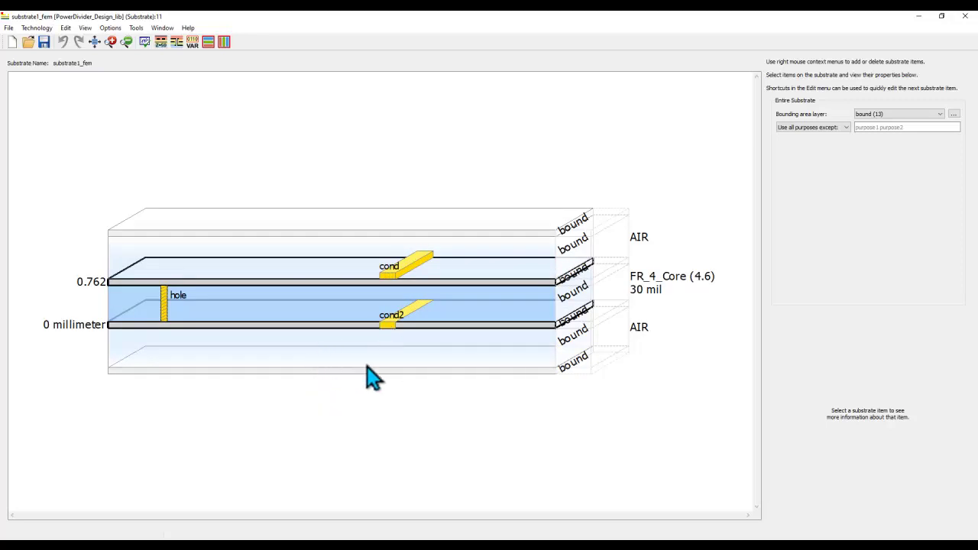
pyautogui.click(388, 289)
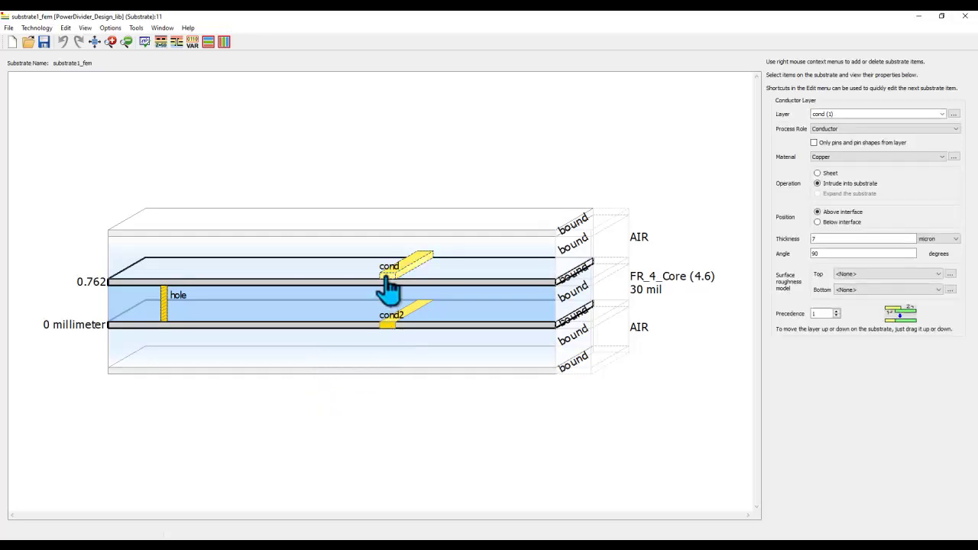
pyautogui.click(388, 335)
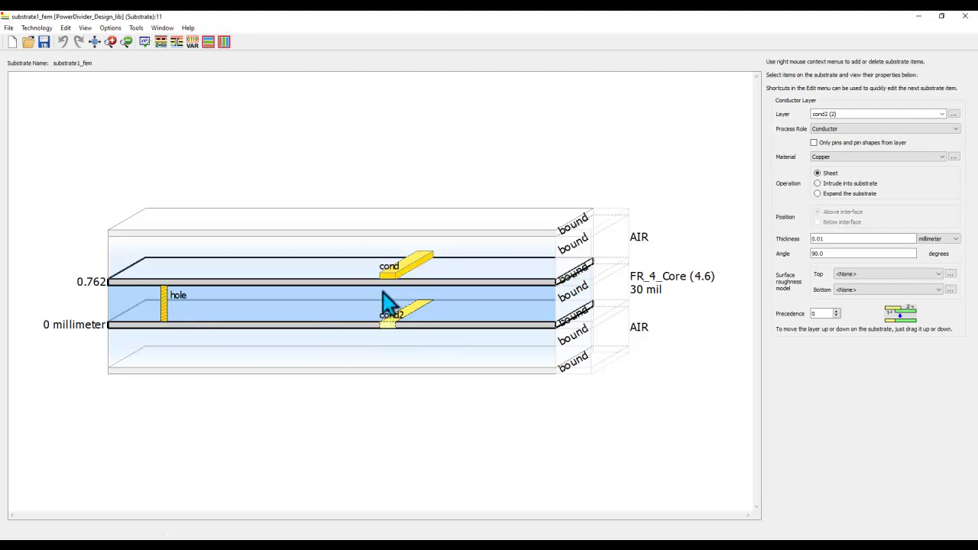
pyautogui.click(164, 308)
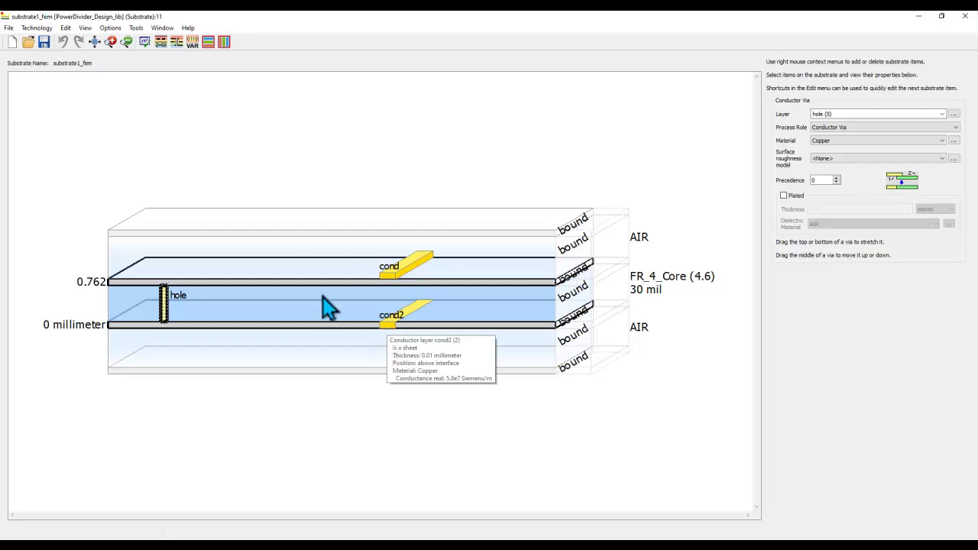
pyautogui.moveTo(411, 281)
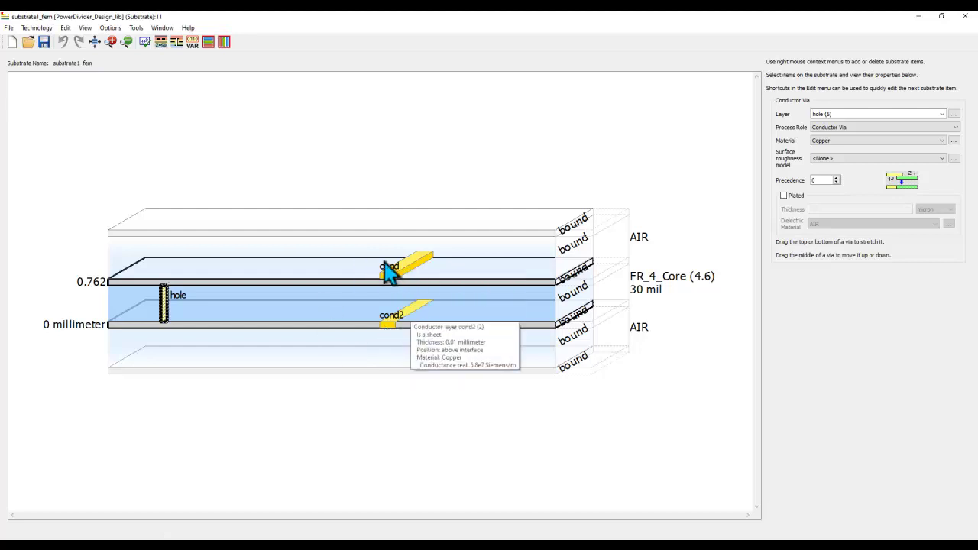
pyautogui.click(386, 324)
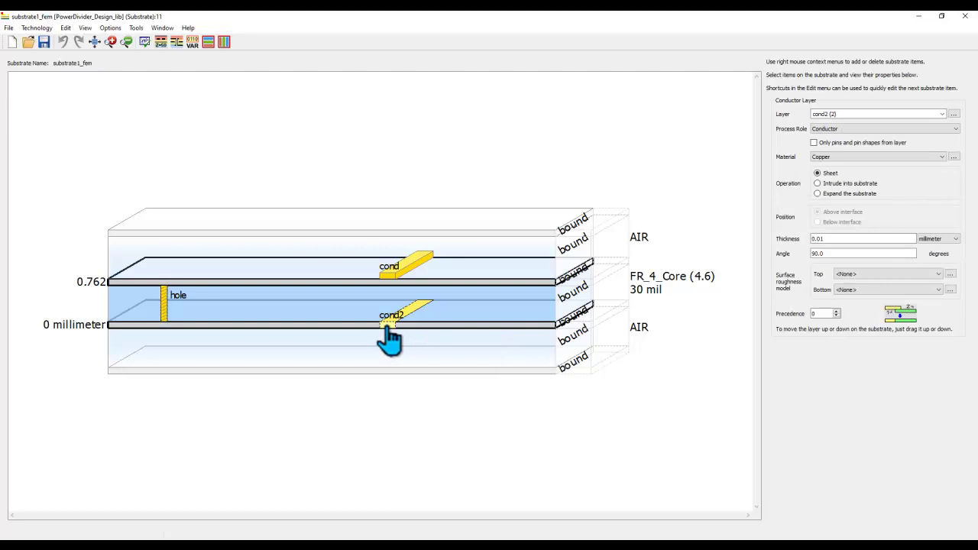
pyautogui.moveTo(388, 340)
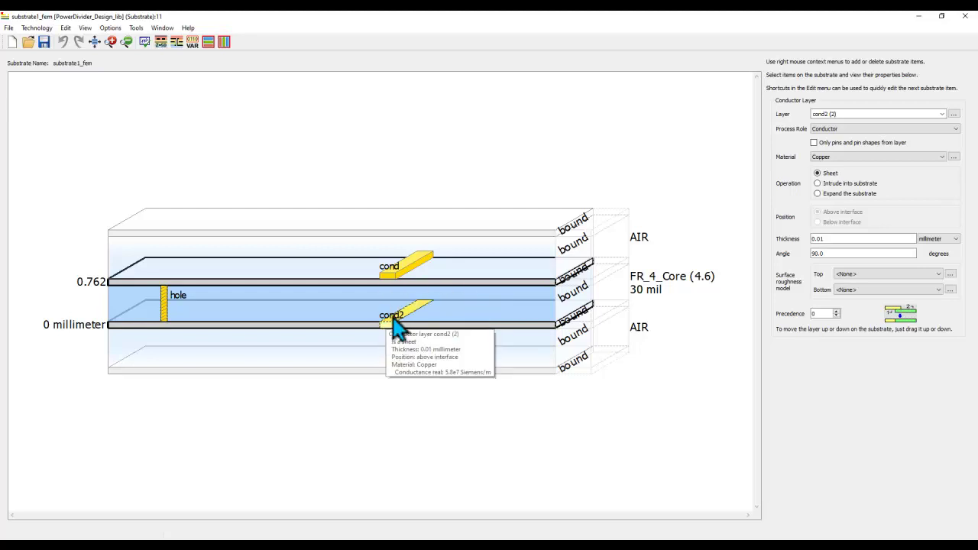
# Open substrate1 to examine its bottom cover plane and core layer, and close both substrates to return to the layout.
pyautogui.click(29, 44)
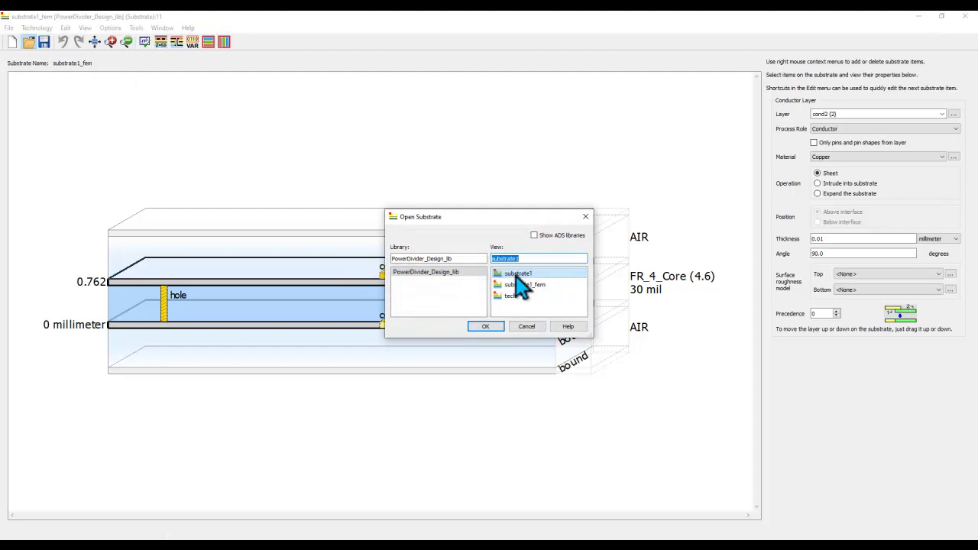
pyautogui.doubleClick(515, 276)
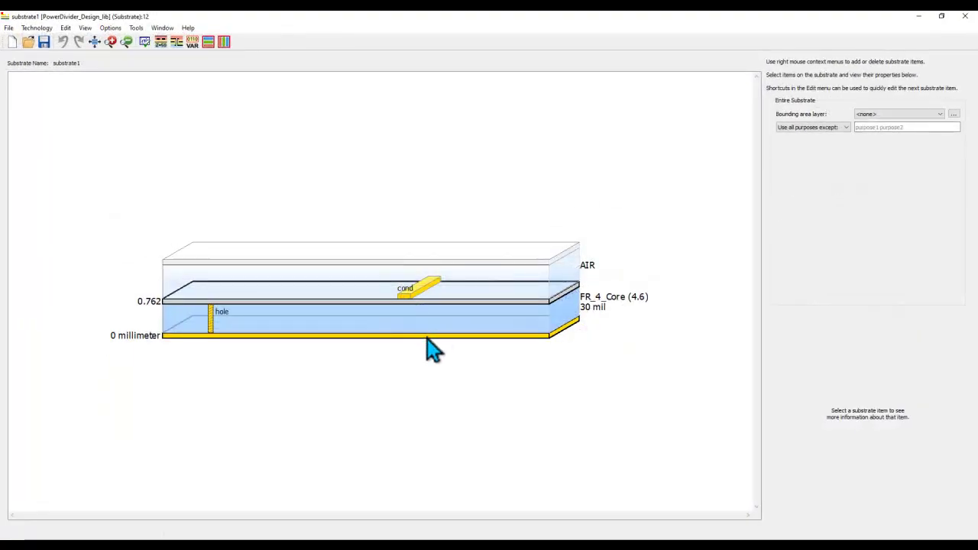
pyautogui.click(426, 337)
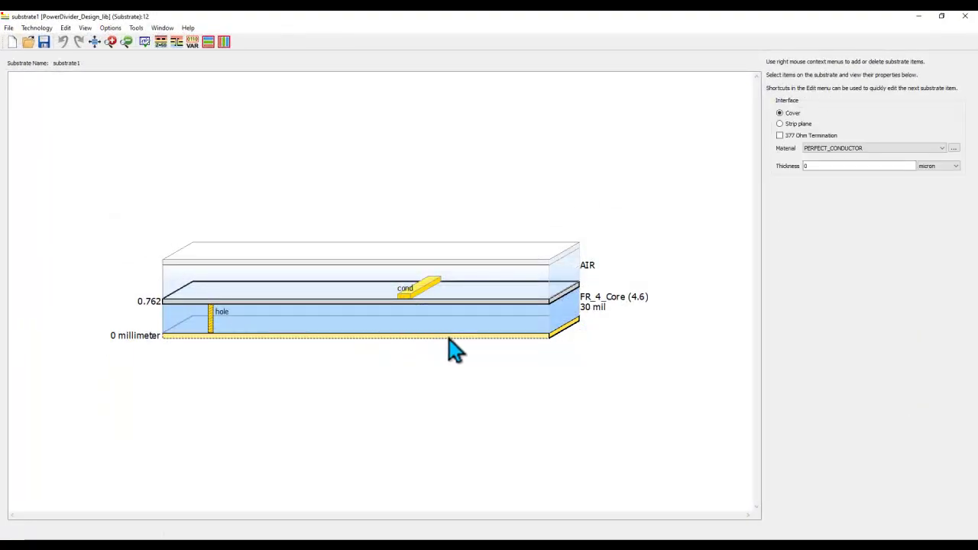
pyautogui.moveTo(217, 329)
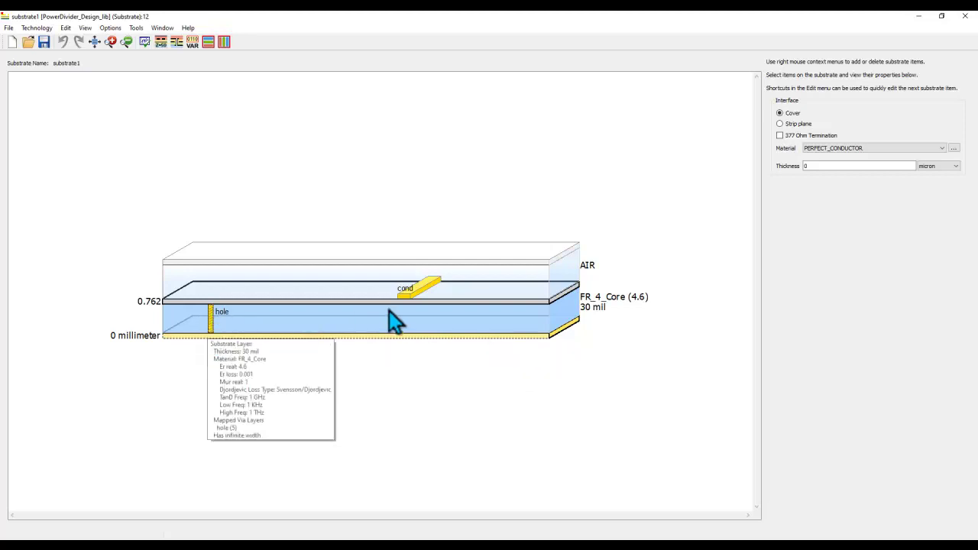
pyautogui.moveTo(401, 331)
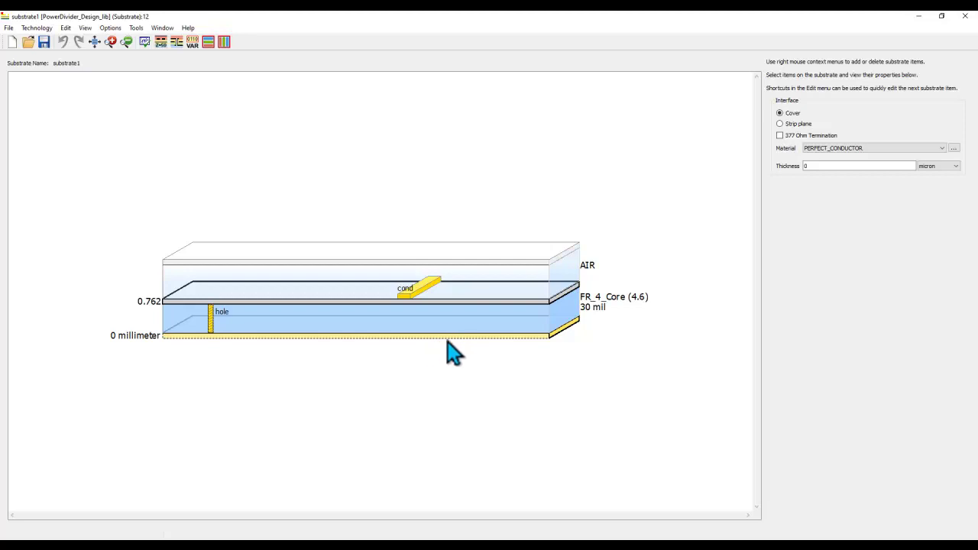
pyautogui.moveTo(464, 338)
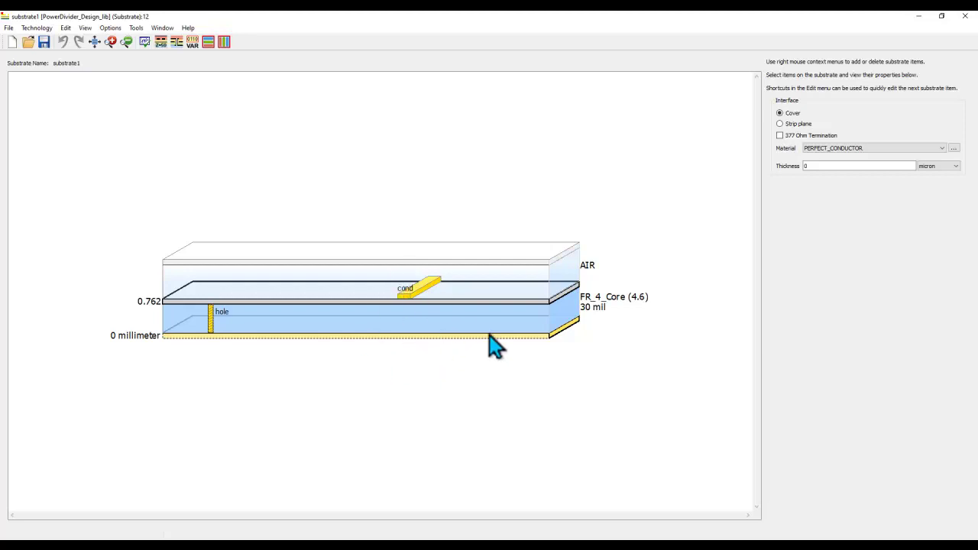
pyautogui.click(965, 15)
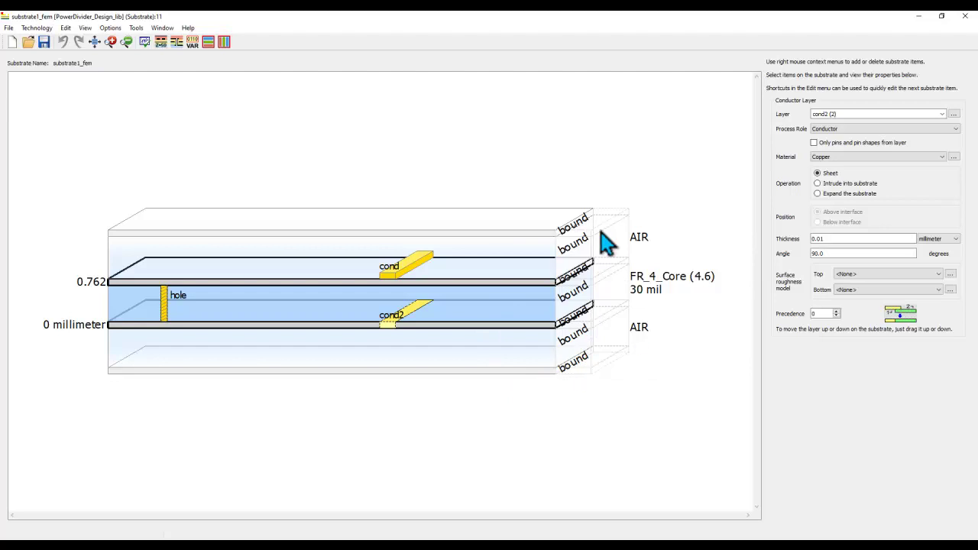
pyautogui.click(967, 17)
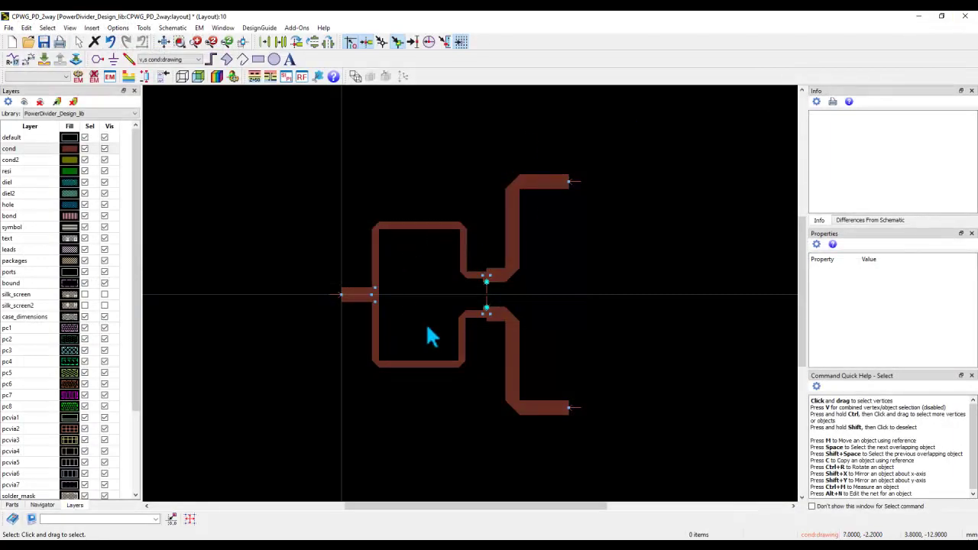
# Set up a new rectangular ground plane on the cond layer with 0.5 mm clearance and smoothing that removes features smaller than 0.2.
pyautogui.click(91, 28)
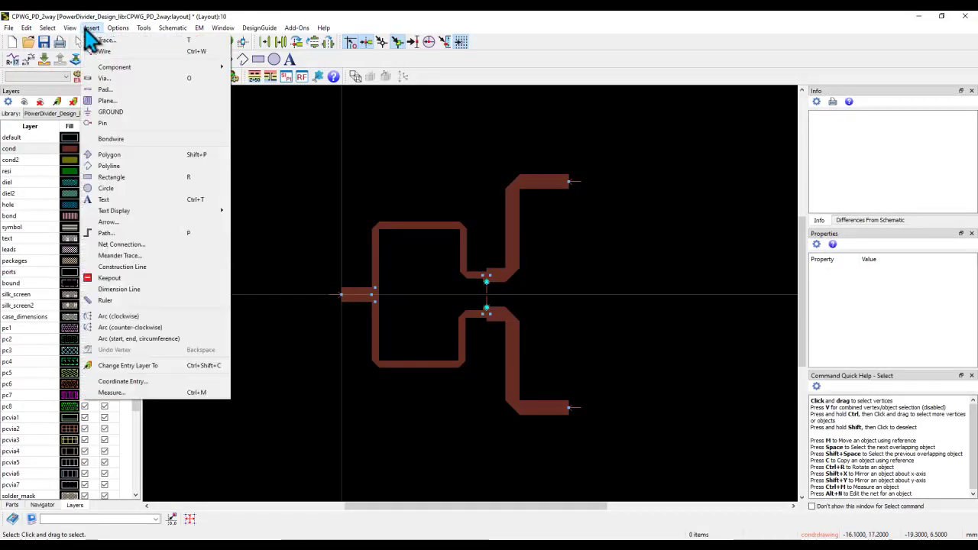
pyautogui.click(107, 103)
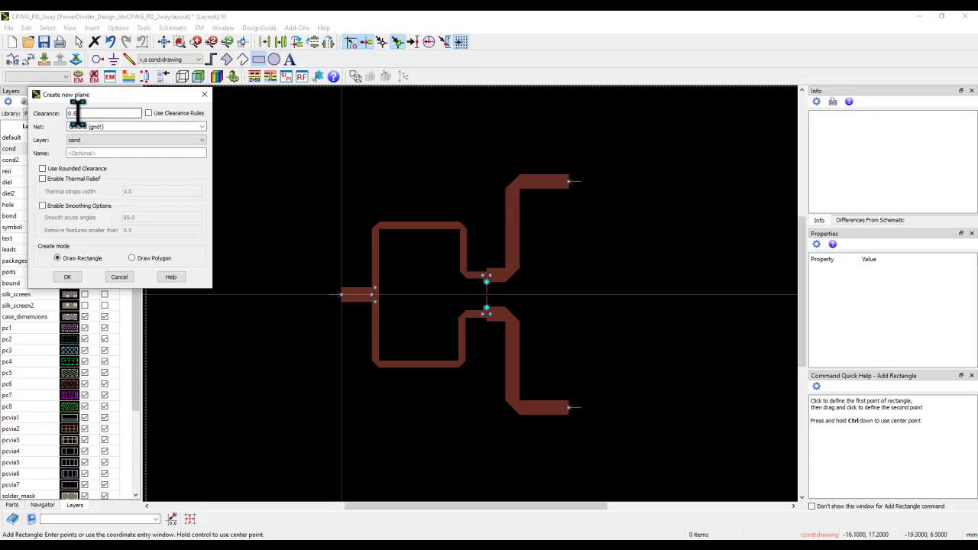
pyautogui.click(43, 206)
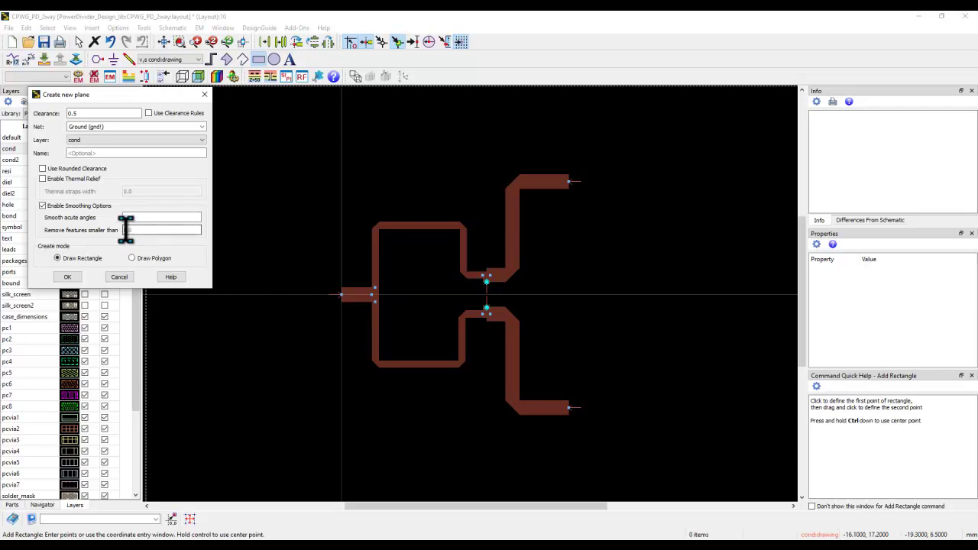
pyautogui.click(128, 229)
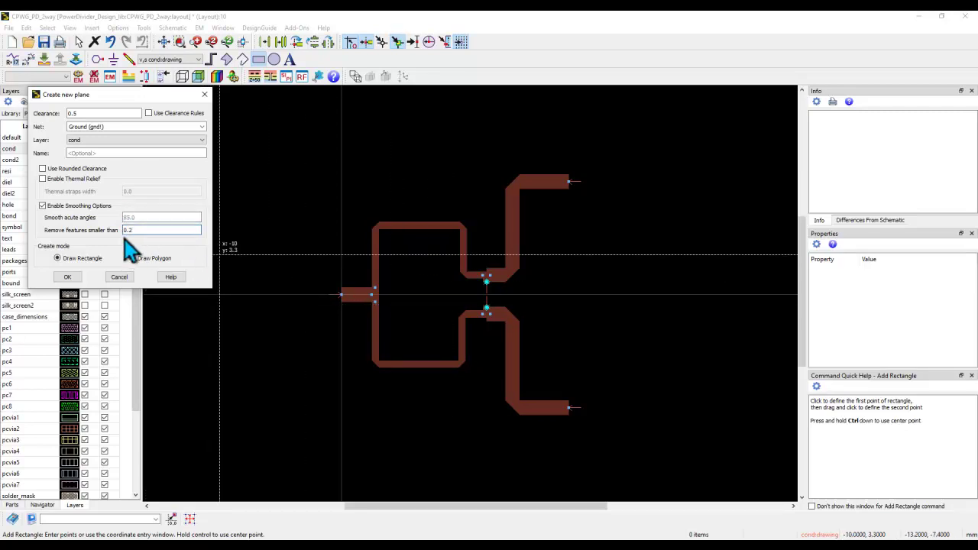
# Draw the ground plane as a rectangle about 18.6 mm by 28.9 mm around the whole divider, and check the plane's information.
pyautogui.click(567, 470)
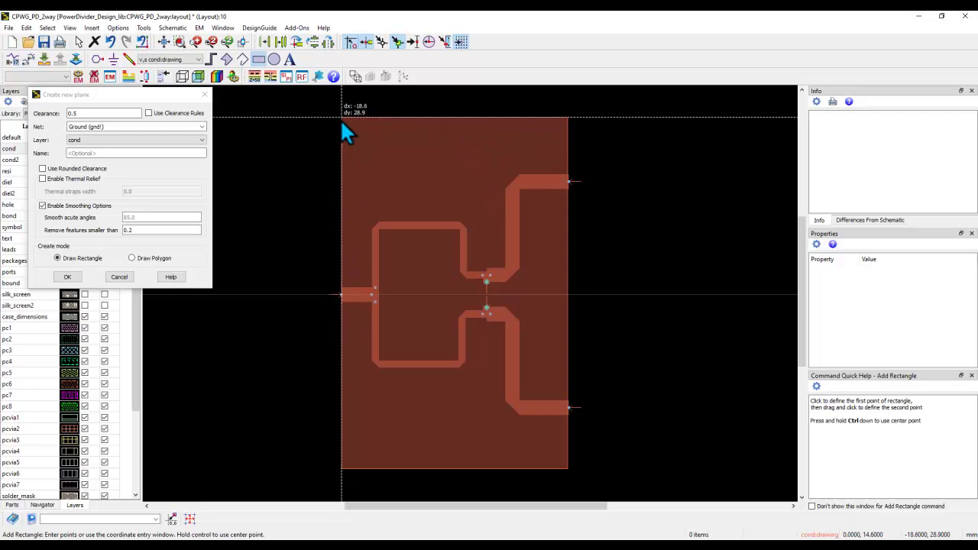
pyautogui.click(341, 119)
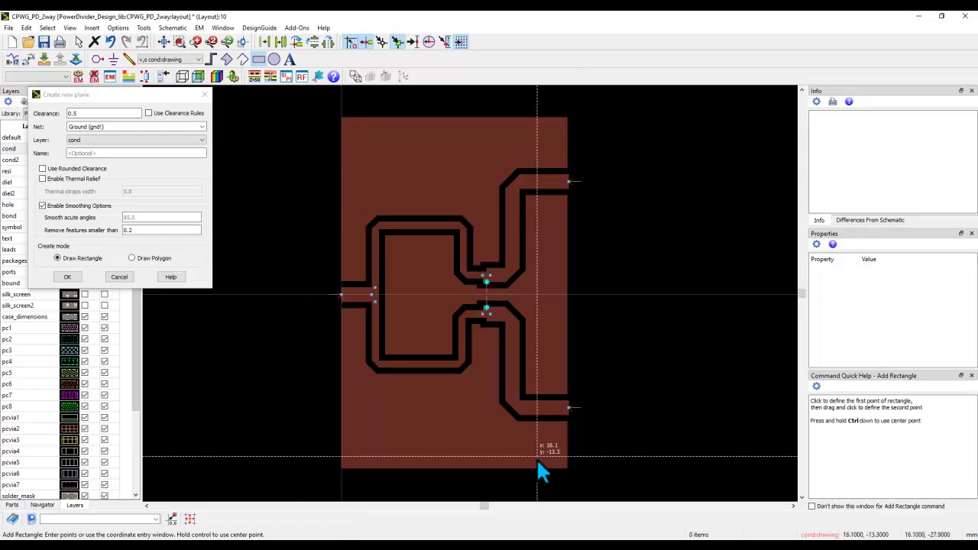
pyautogui.click(120, 278)
pyautogui.click(410, 200)
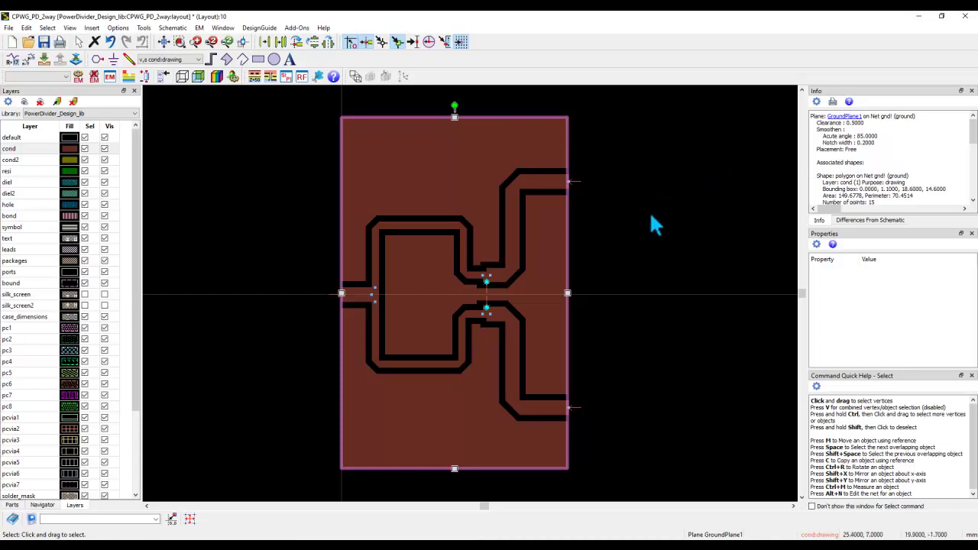
pyautogui.click(612, 200)
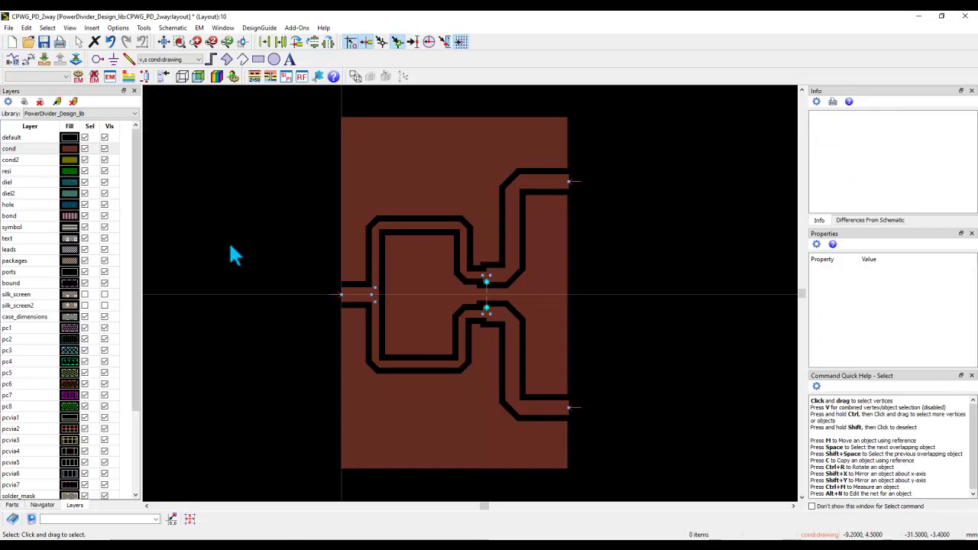
# Draw a circle of about 0.6 mm radius on the hole layer in the empty area left of the ground plane.
pyautogui.click(15, 208)
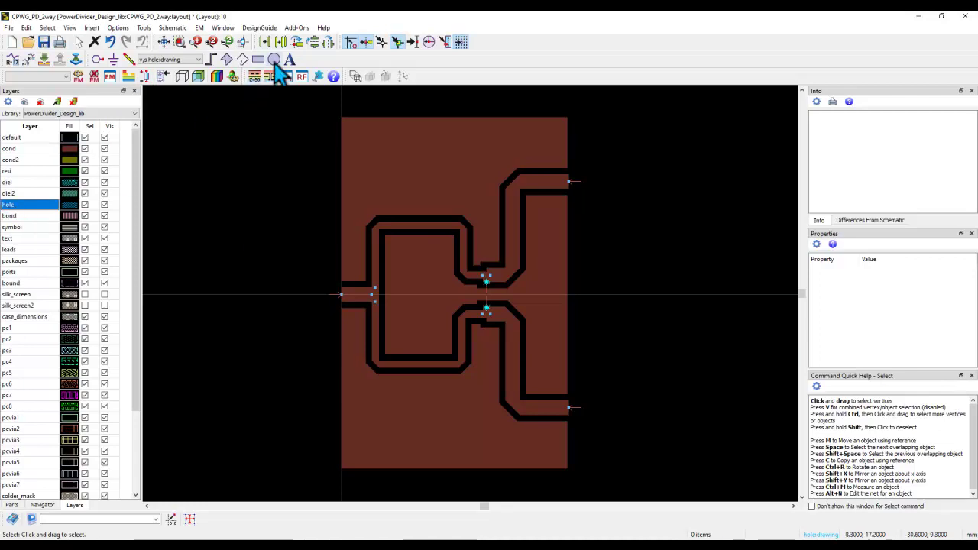
pyautogui.click(275, 63)
pyautogui.moveTo(277, 183); pyautogui.dragTo(283, 183)
pyautogui.rightClick(230, 158)
pyautogui.click(252, 163)
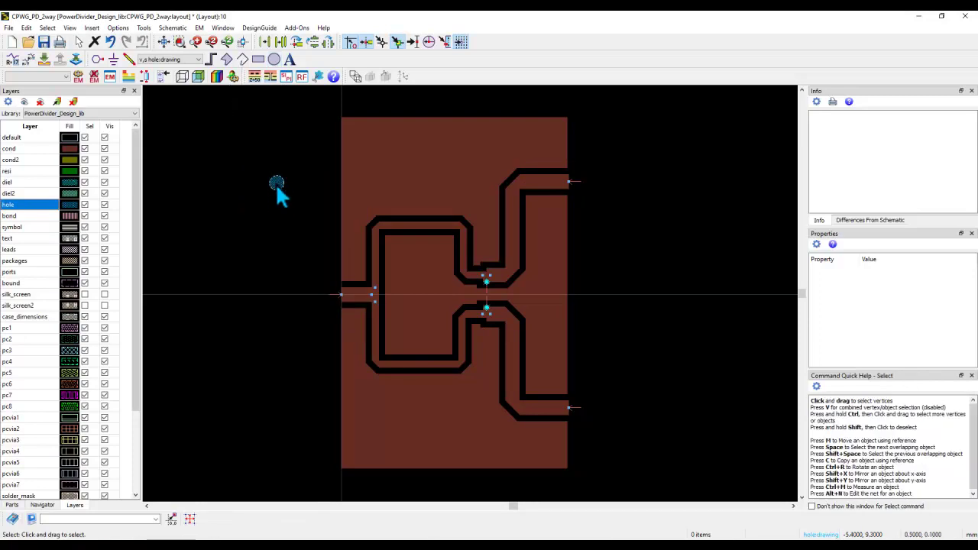
# Set the hole circle's radius to 0.3 mm.
pyautogui.click(277, 183)
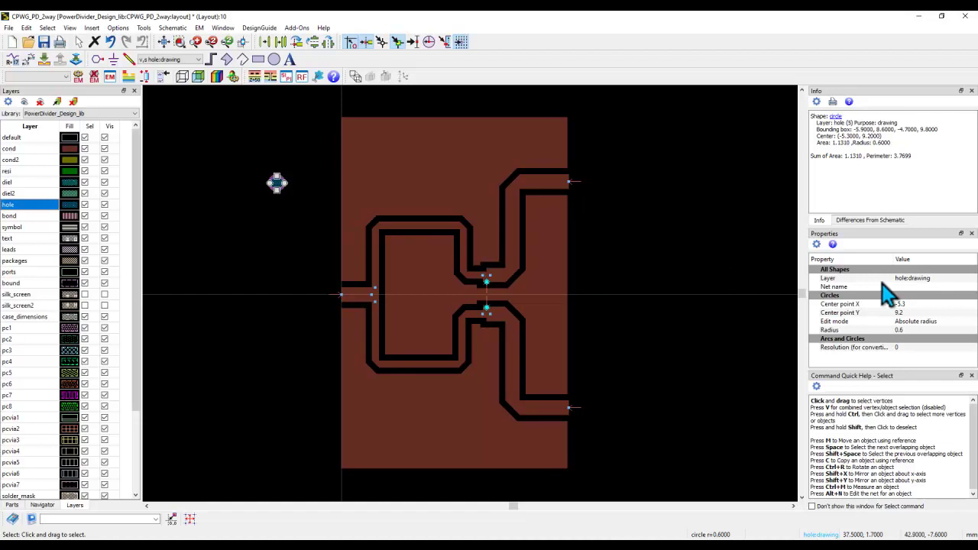
pyautogui.click(900, 330)
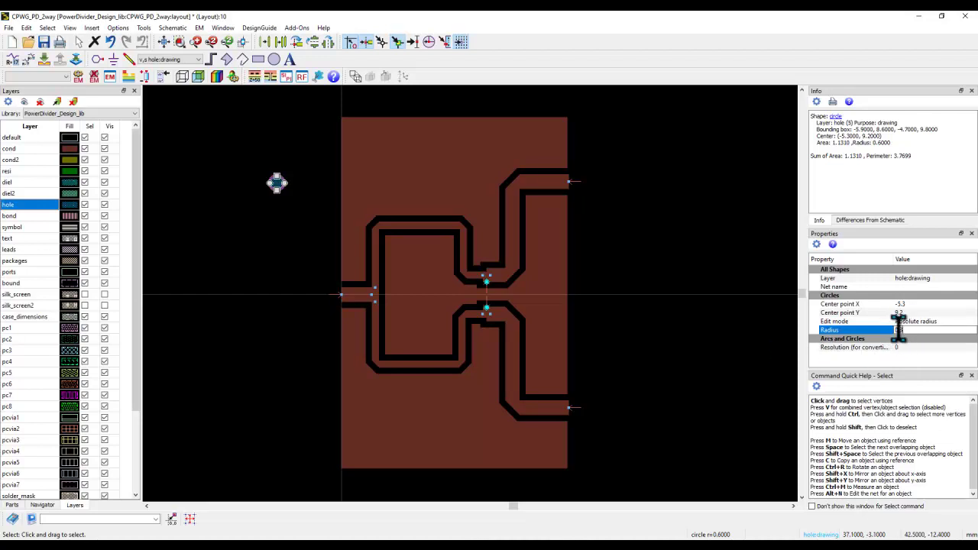
pyautogui.click(749, 343)
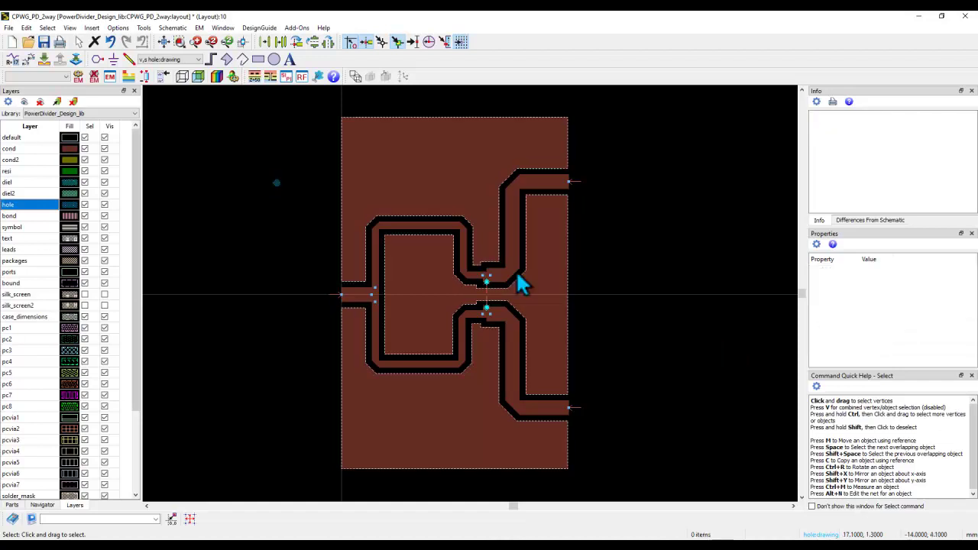
# Step and repeat the hole in 9 rows and 2 columns at 1 mm spacing on the ground between the two output lines.
pyautogui.click(276, 185)
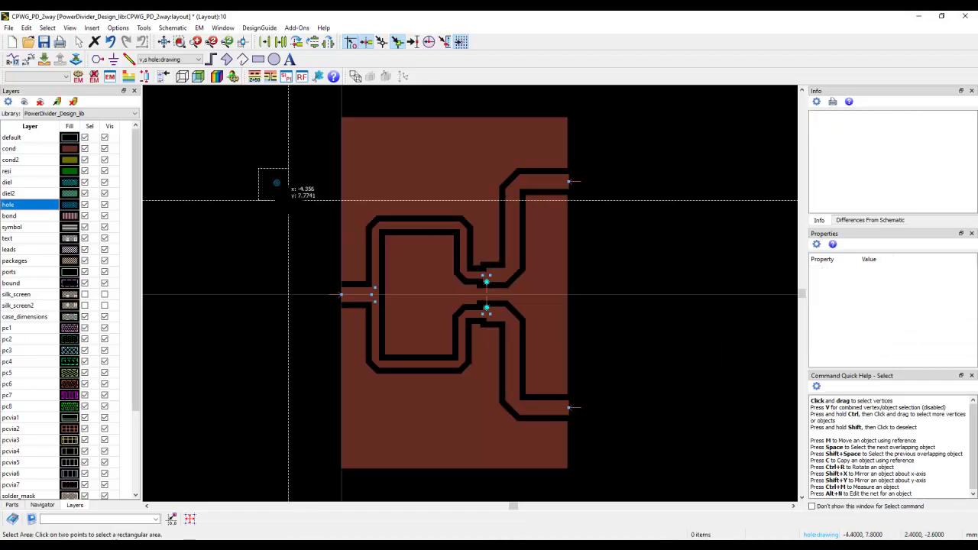
pyautogui.click(25, 28)
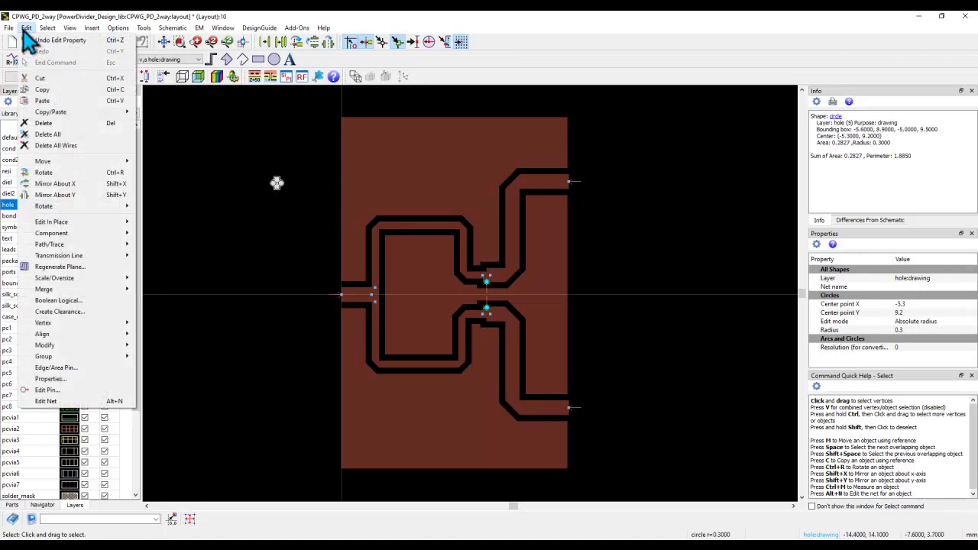
pyautogui.moveTo(61, 113)
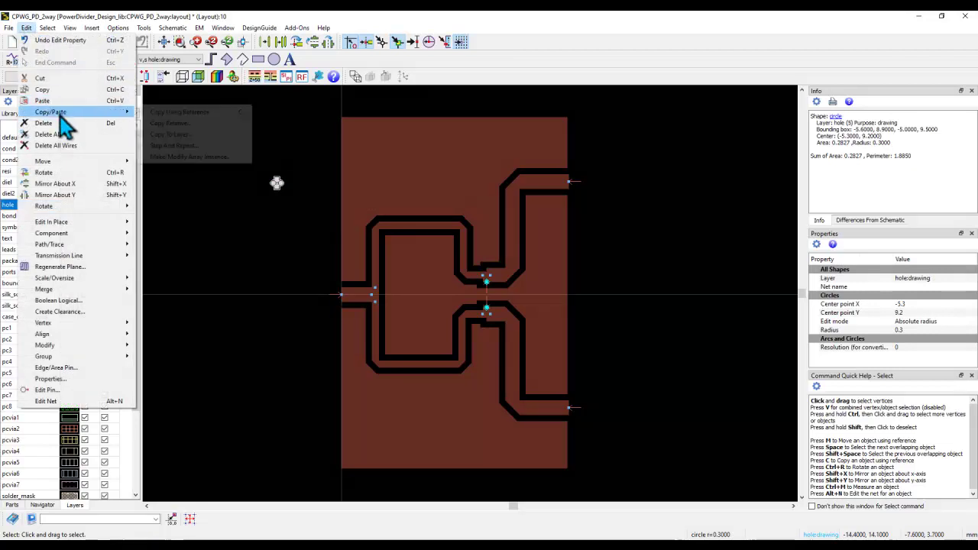
pyautogui.click(162, 145)
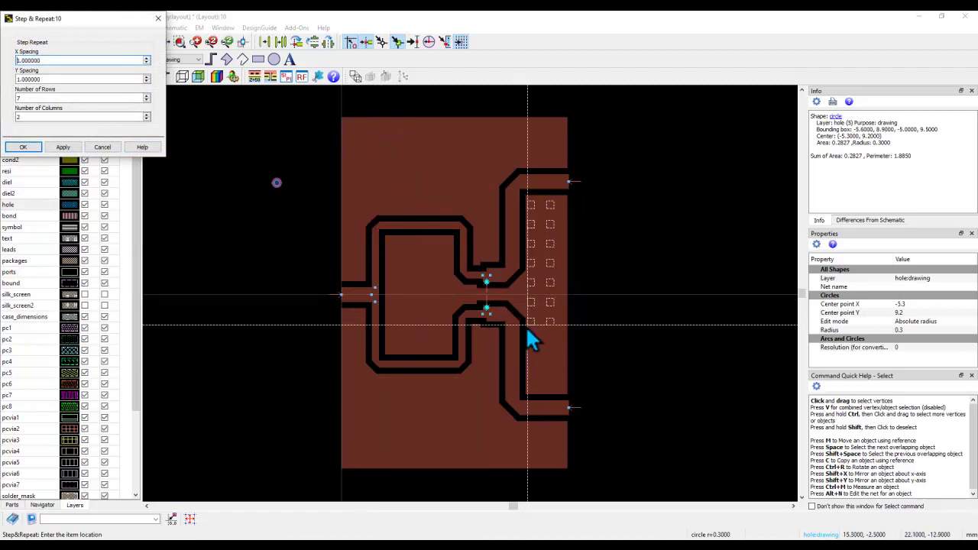
pyautogui.doubleClick(46, 98)
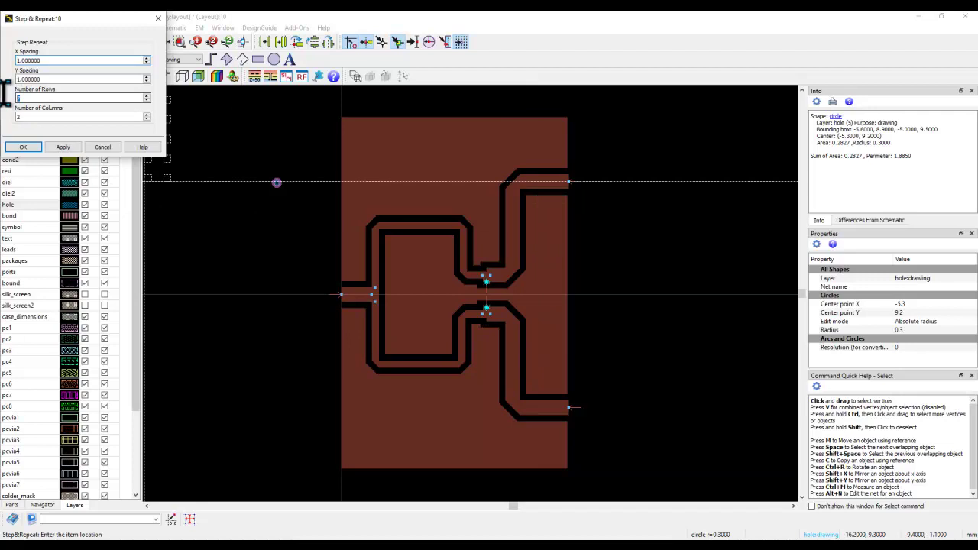
pyautogui.click(63, 147)
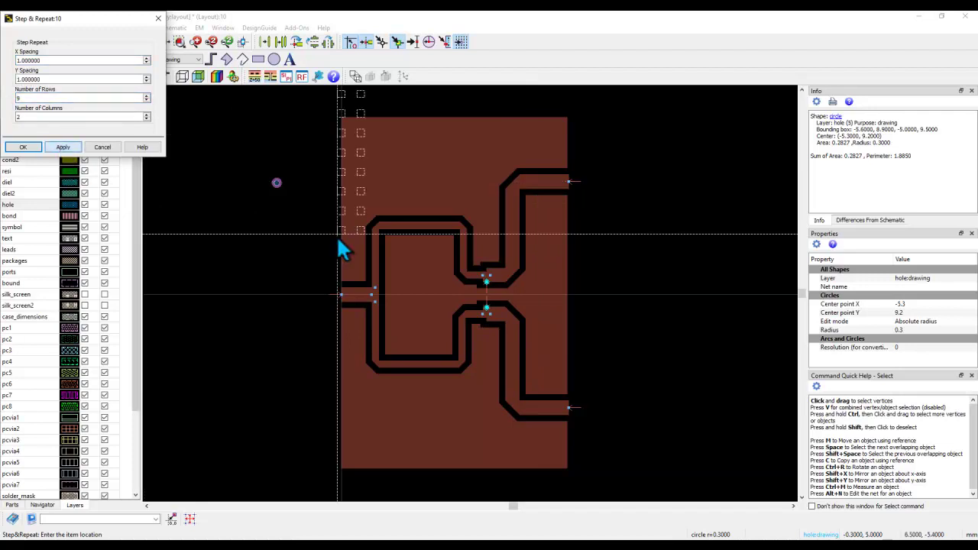
pyautogui.click(537, 388)
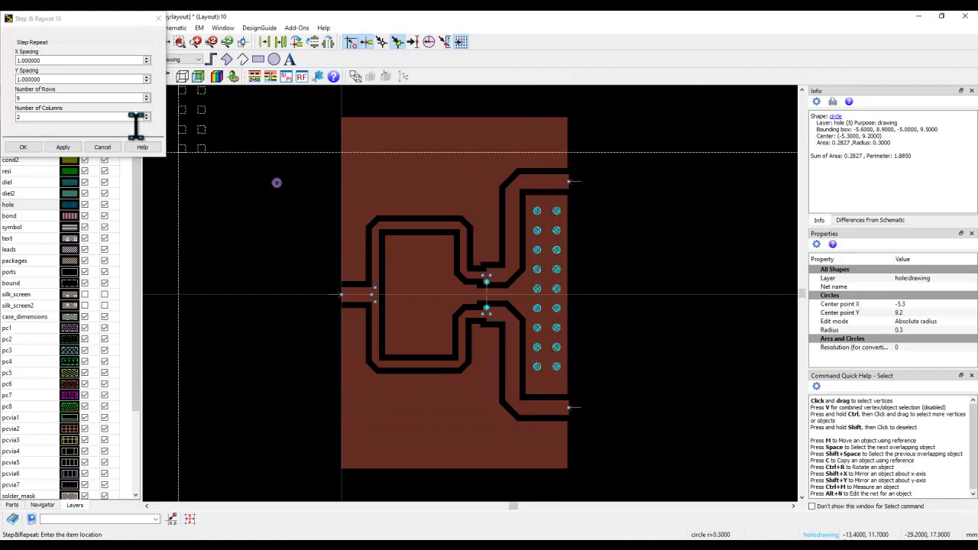
# Place hole arrays of 3 rows and 7 columns on the ground directly above and below the divider ring.
pyautogui.doubleClick(15, 97)
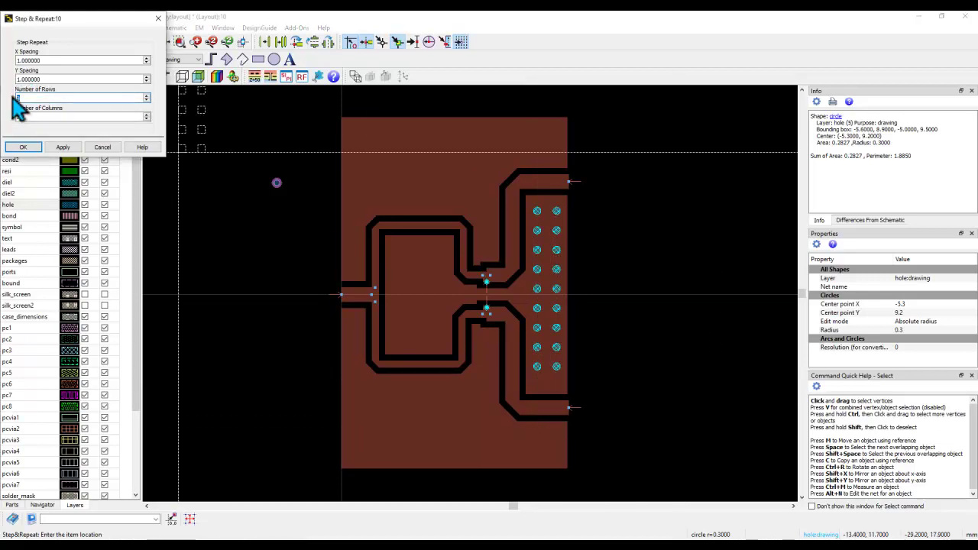
pyautogui.write('3')
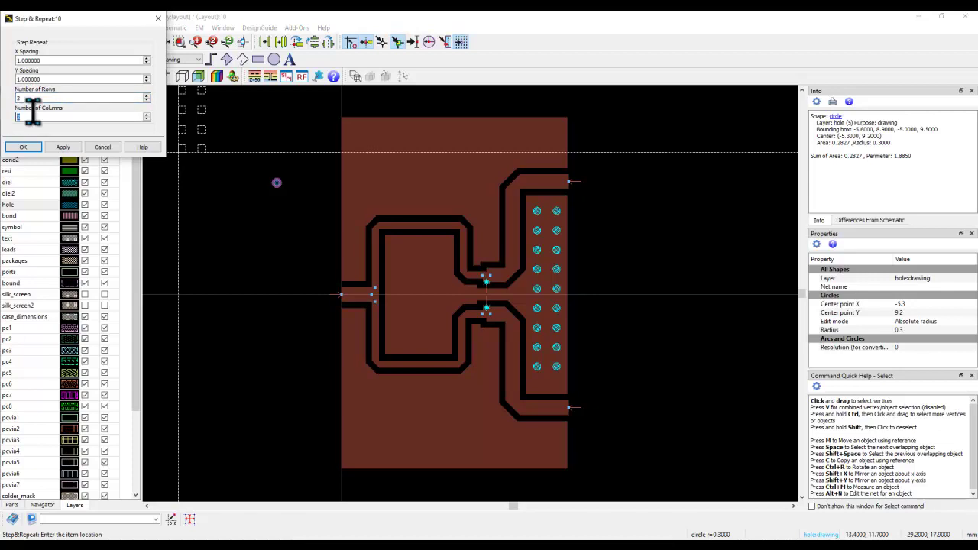
pyautogui.write('7')
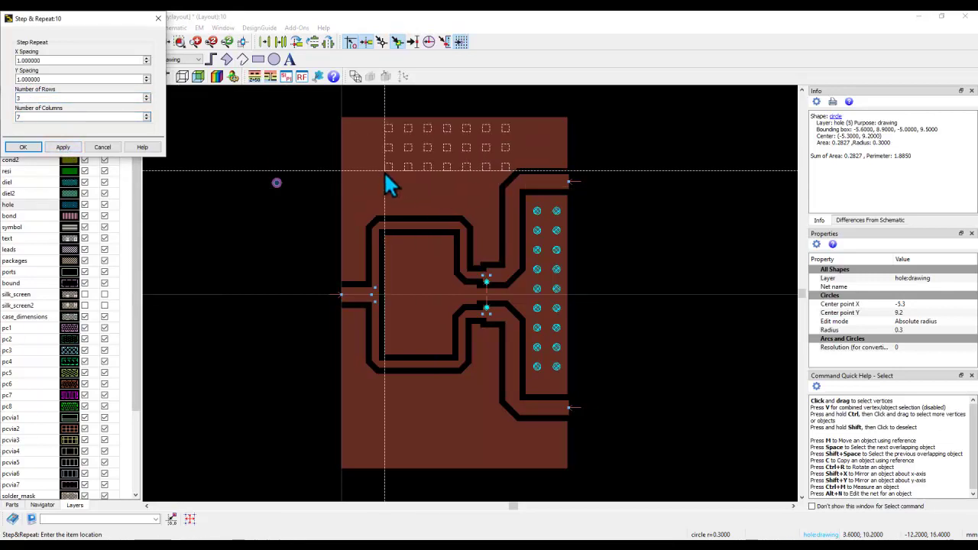
pyautogui.click(354, 216)
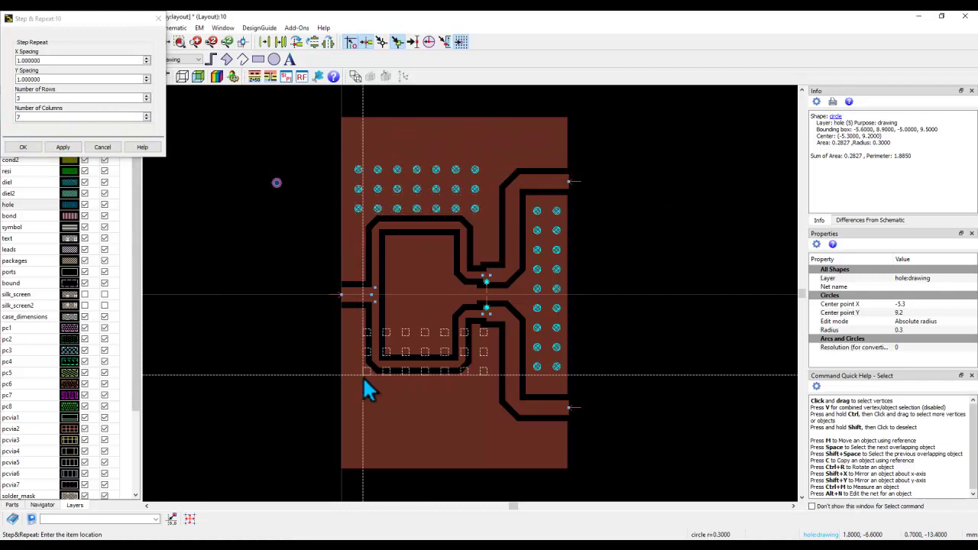
pyautogui.click(354, 426)
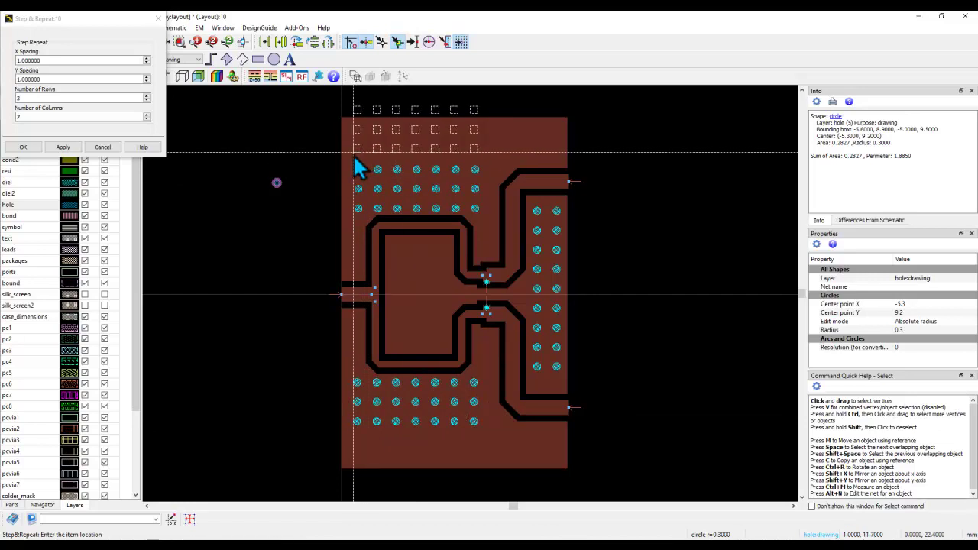
# Place further 3-row, 7-column hole arrays at the ground plane's upper-left, upper-right and lower-right corners.
pyautogui.click(353, 154)
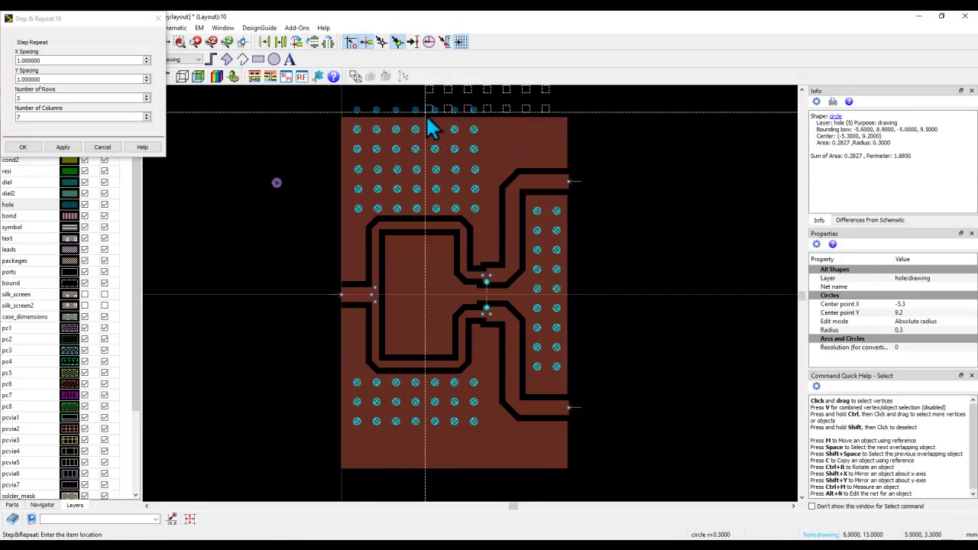
pyautogui.click(501, 178)
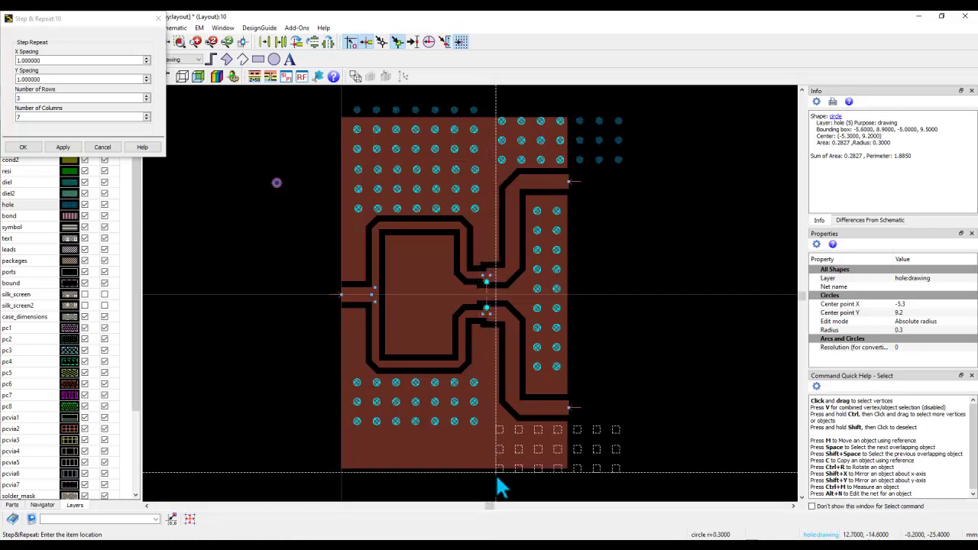
pyautogui.click(495, 475)
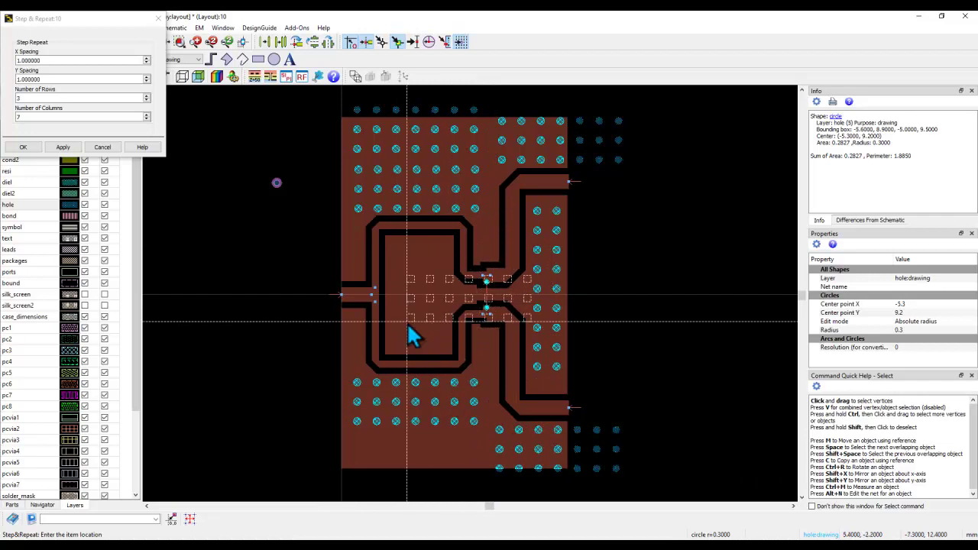
pyautogui.doubleClick(17, 98)
pyautogui.press('BackSpace')
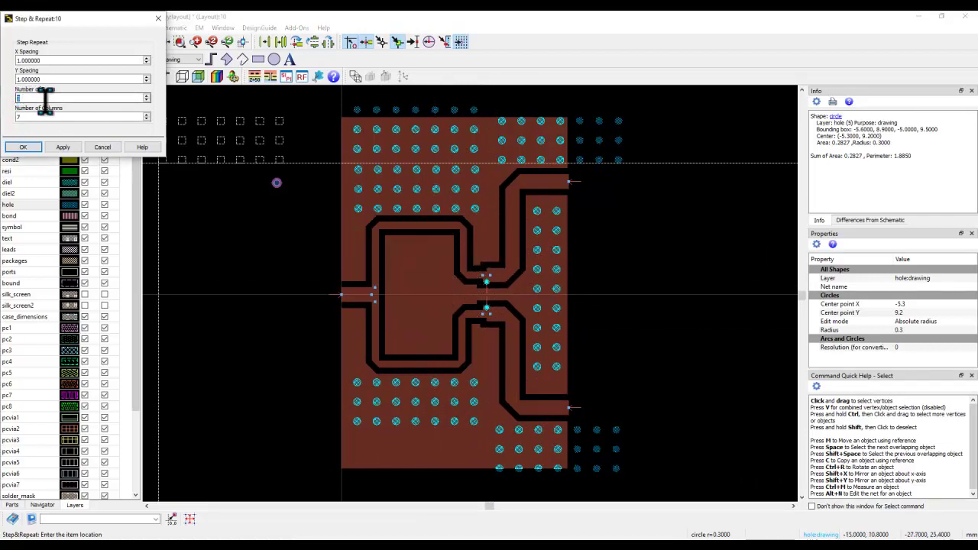
pyautogui.write('3')
pyautogui.press('Tab')
pyautogui.write('5')
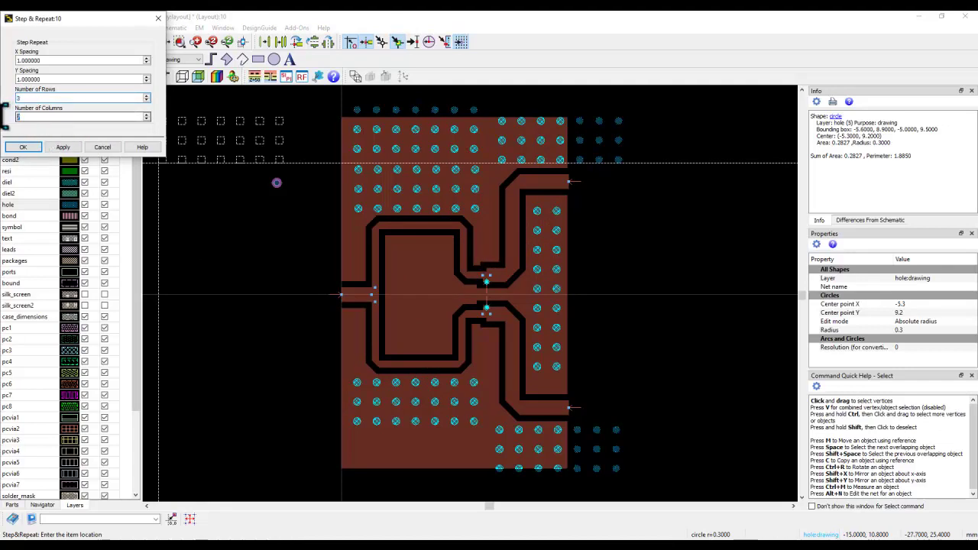
pyautogui.press('BackSpace')
# Step and repeat the hole in 6 rows and 3 columns on the ground island inside the divider ring.
pyautogui.doubleClick(30, 98)
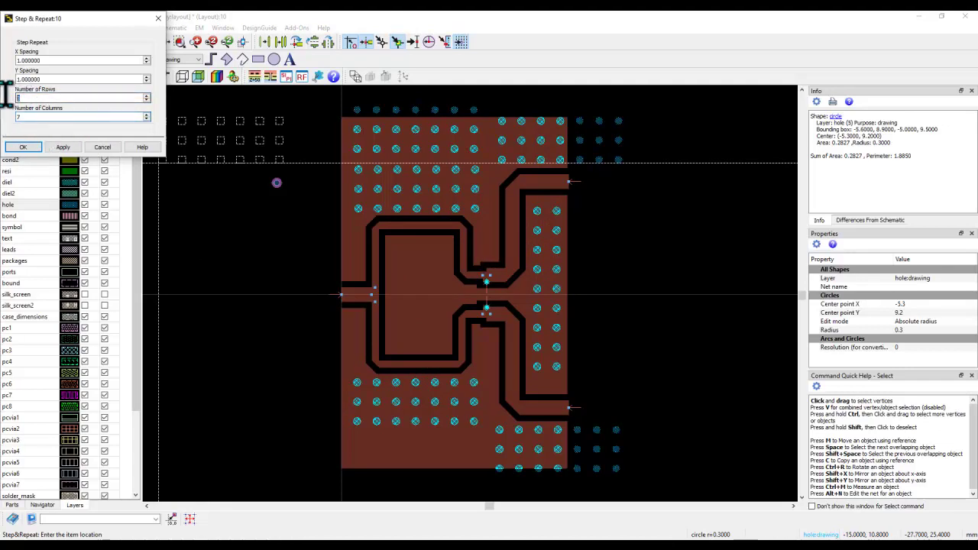
pyautogui.write('7')
pyautogui.press('Tab')
pyautogui.write('7')
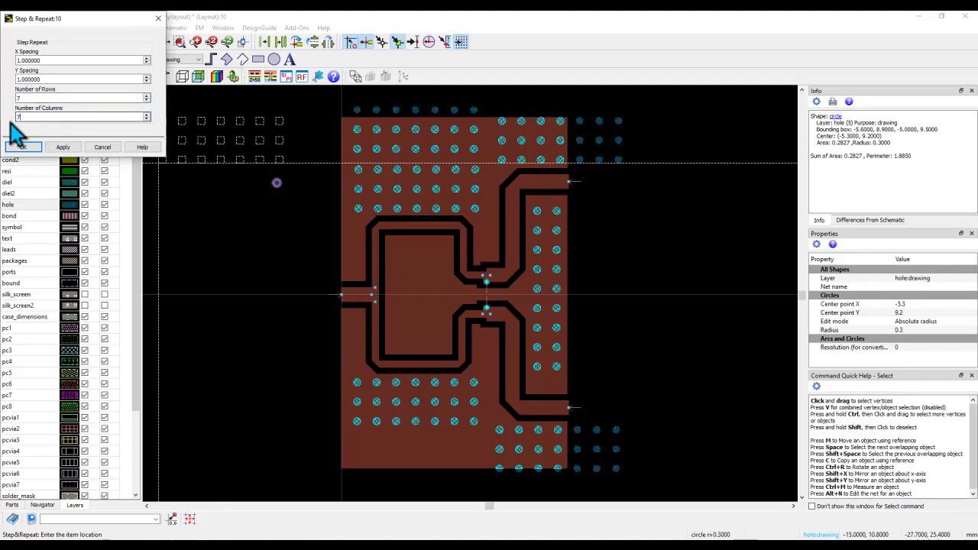
pyautogui.write('3')
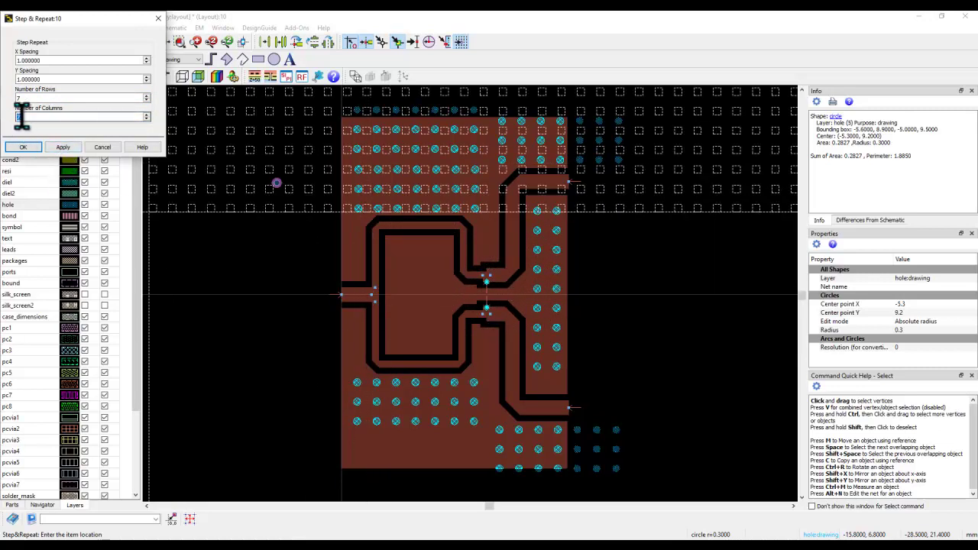
pyautogui.click(63, 147)
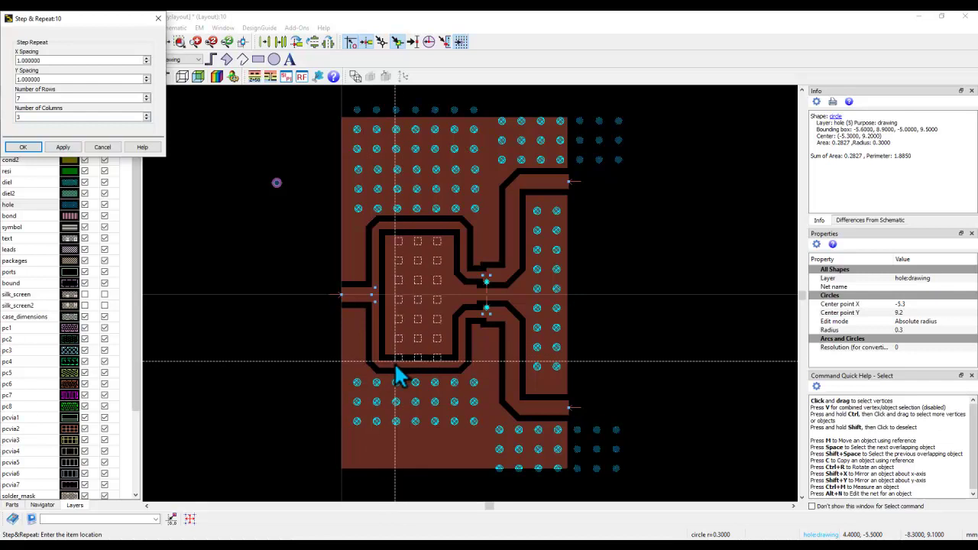
pyautogui.doubleClick(41, 97)
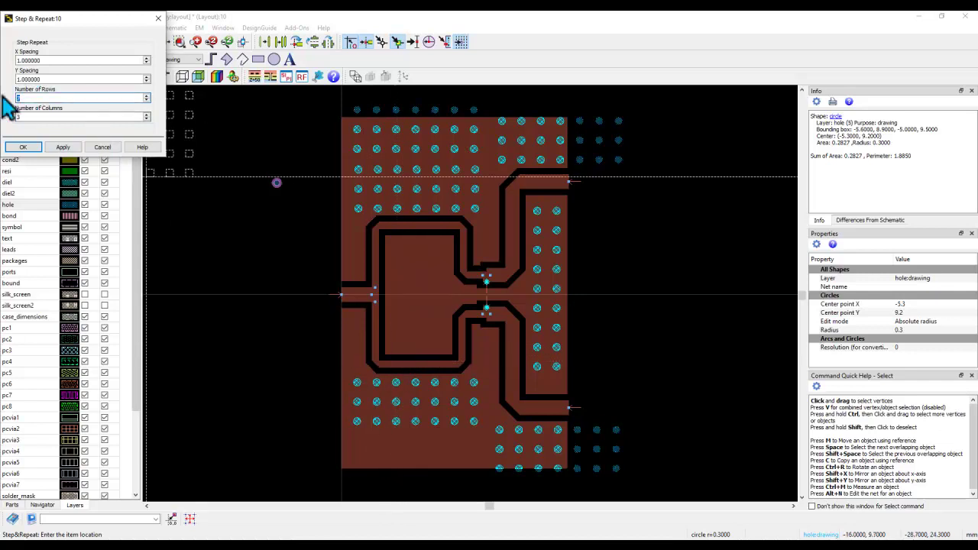
pyautogui.click(61, 148)
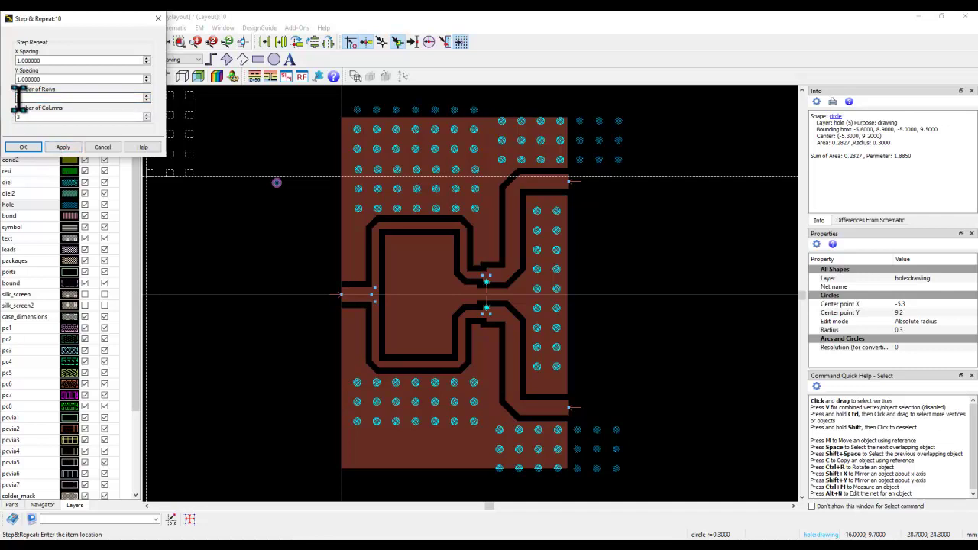
pyautogui.click(63, 147)
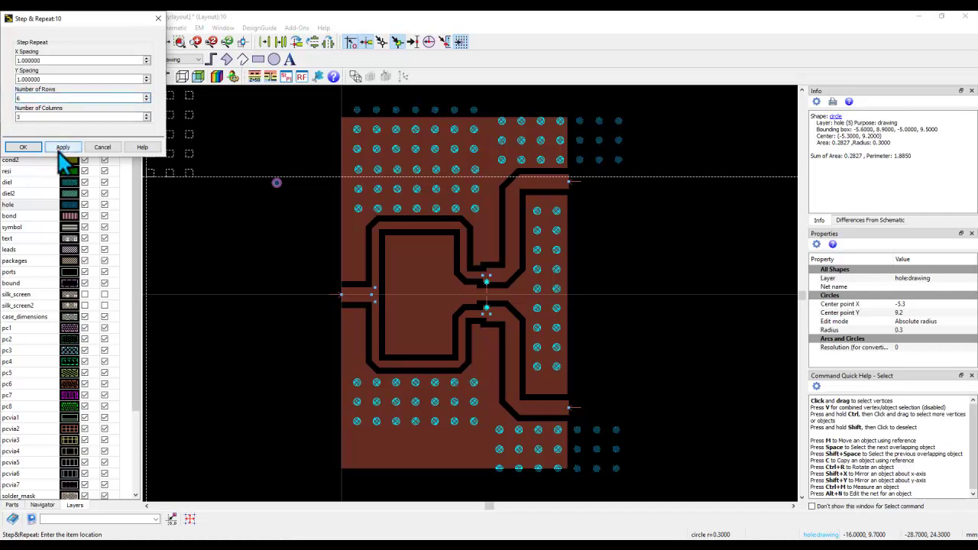
pyautogui.click(396, 353)
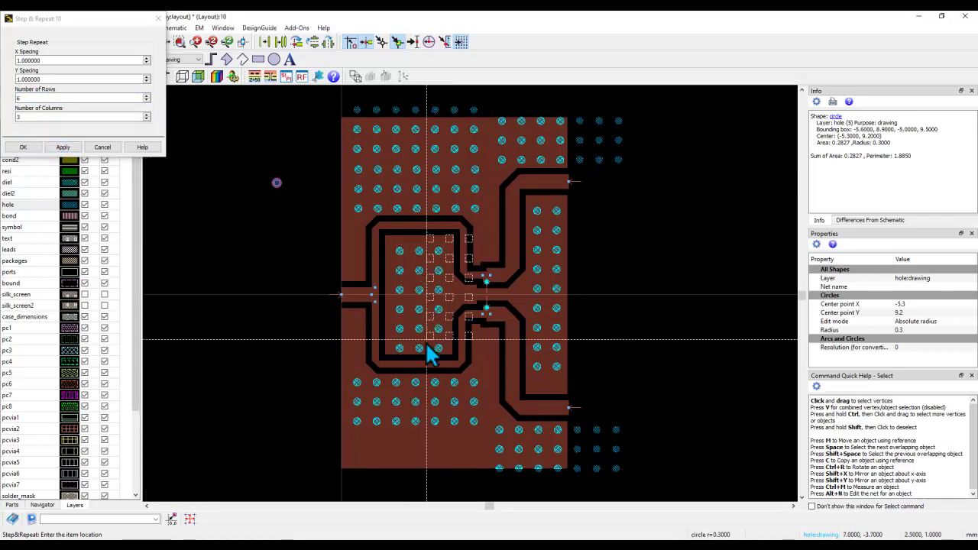
pyautogui.press('Escape')
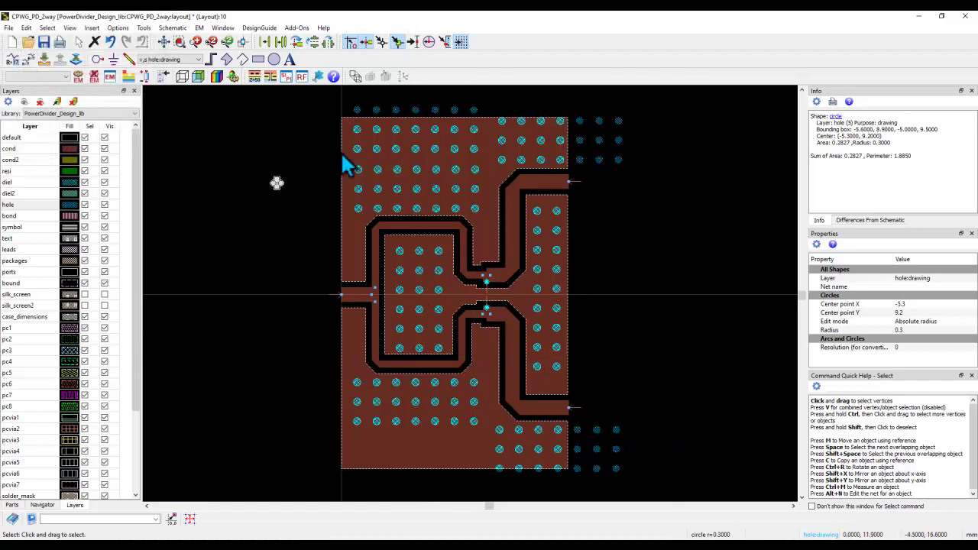
# Delete the hole row above the ground plane, the row on its lower edge, and the holes outside its lower-right corner.
pyautogui.moveTo(341, 99); pyautogui.dragTo(478, 130)
pyautogui.click(498, 116)
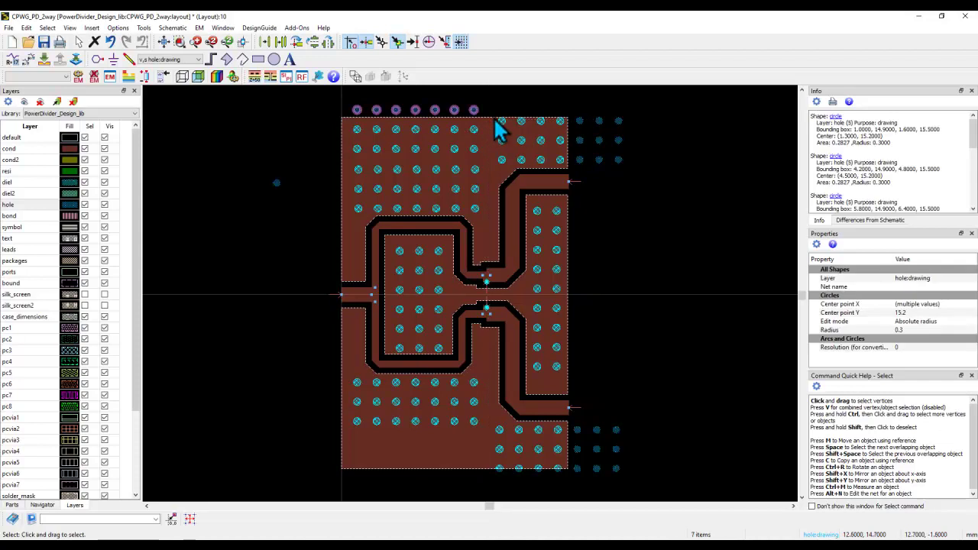
pyautogui.press('Delete')
pyautogui.moveTo(644, 483); pyautogui.dragTo(468, 461)
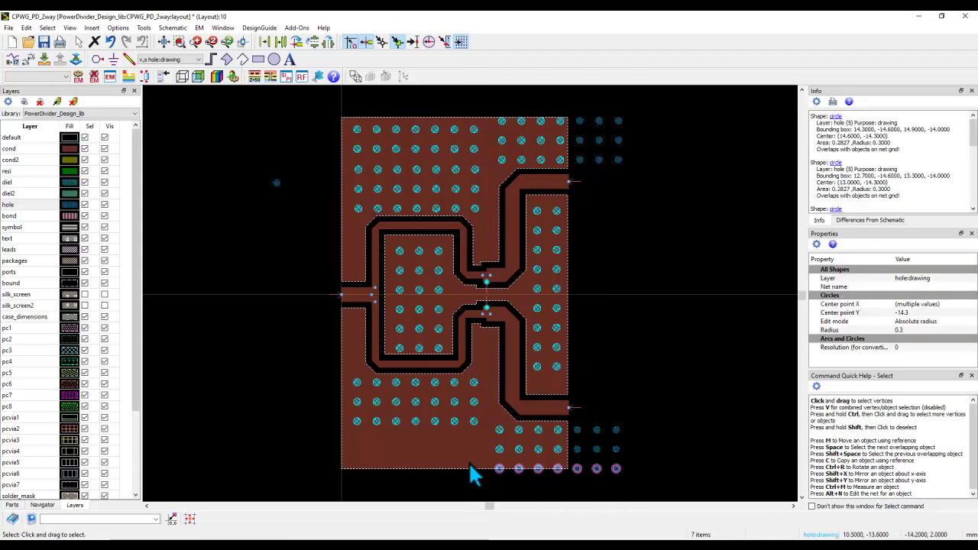
pyautogui.press('Delete')
pyautogui.click(642, 468)
pyautogui.click(571, 426)
pyautogui.press('Delete')
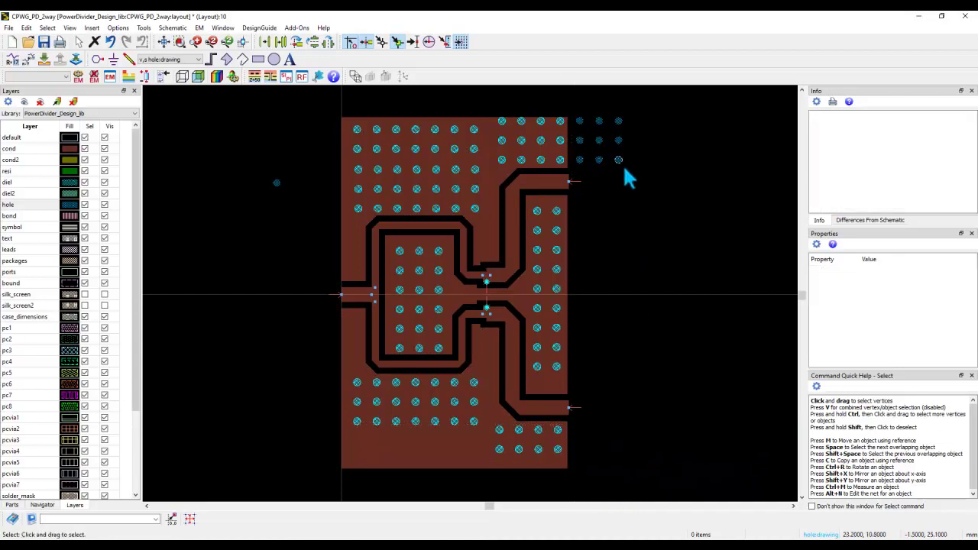
# Move the two outermost three-hole columns beyond the upper-right corner to the left-edge ground, one above and one below the input line.
pyautogui.moveTo(633, 174); pyautogui.dragTo(612, 114)
pyautogui.press('m')
pyautogui.click(618, 120)
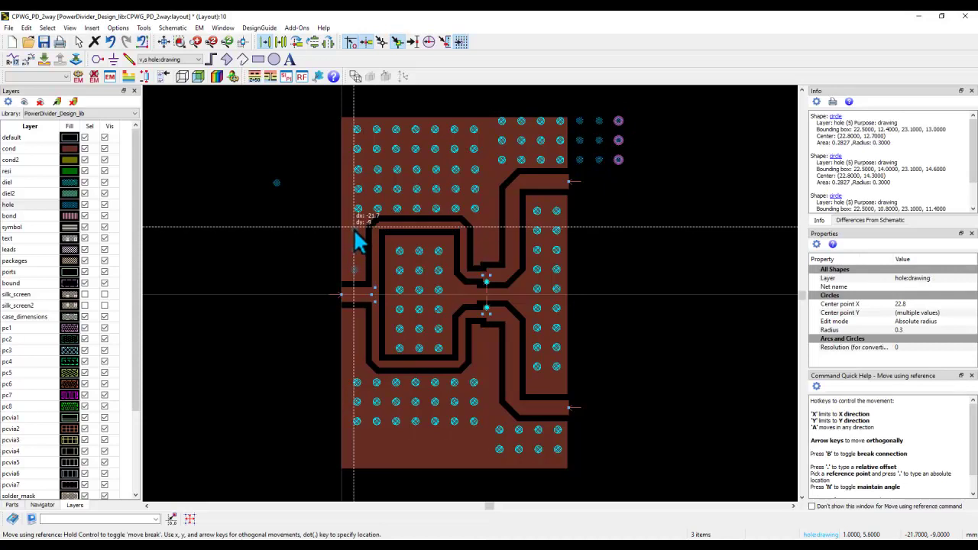
pyautogui.click(354, 232)
pyautogui.hotkey('ctrl', 'z')
pyautogui.press('m')
pyautogui.click(599, 121)
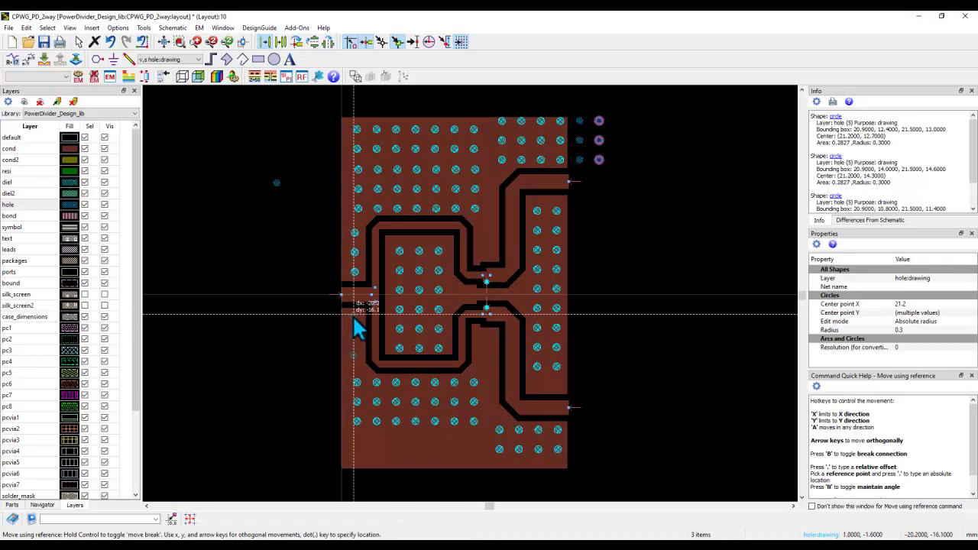
pyautogui.click(353, 319)
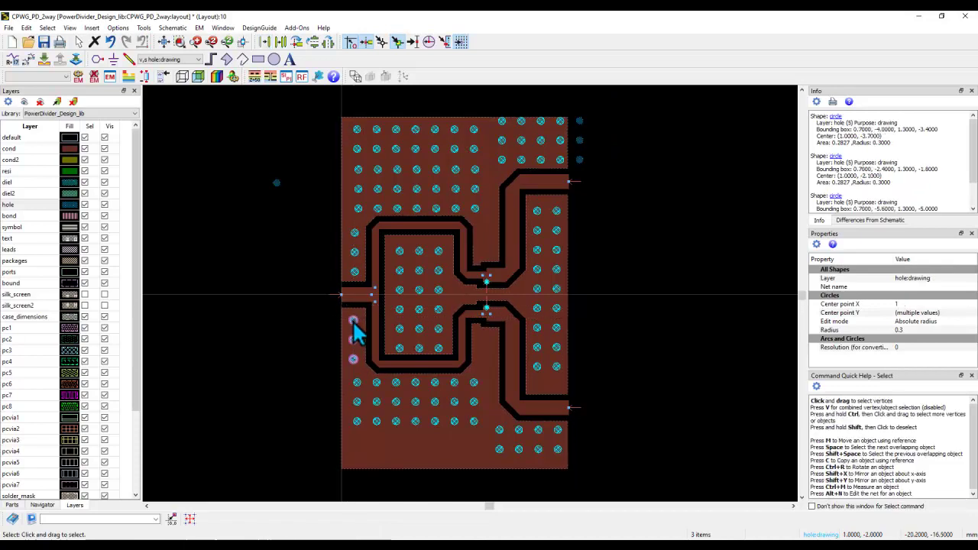
# Delete the leftover holes outside the ground plane and move the upper-right corner's top row of four holes down 0.5 mm.
pyautogui.click(275, 193)
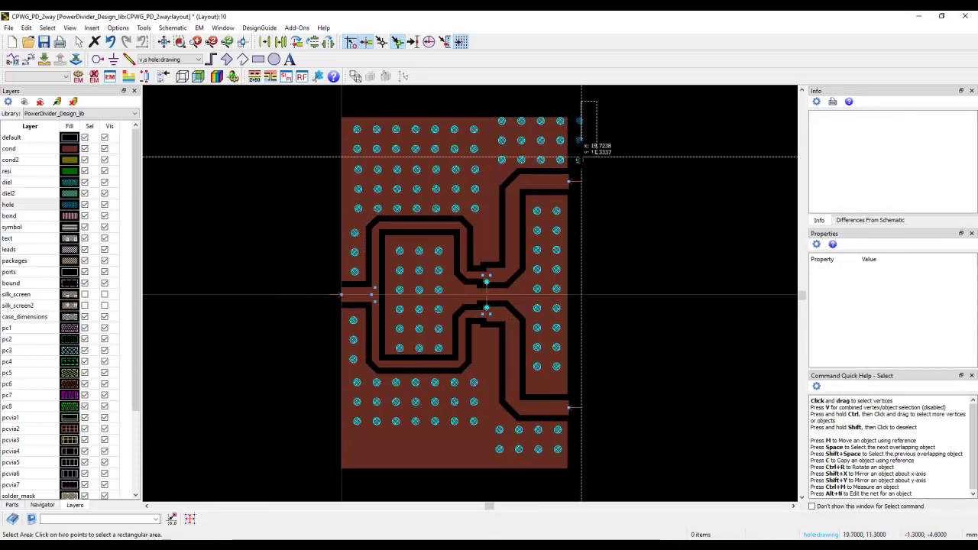
pyautogui.scroll(2, 563, 146)
pyautogui.moveTo(378, 217); pyautogui.dragTo(536, 269)
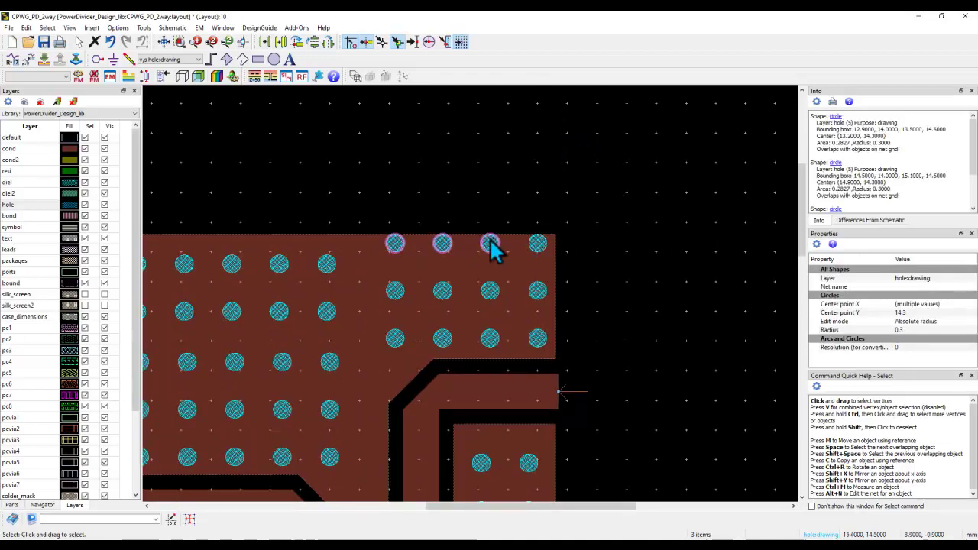
pyautogui.moveTo(359, 203); pyautogui.dragTo(590, 273)
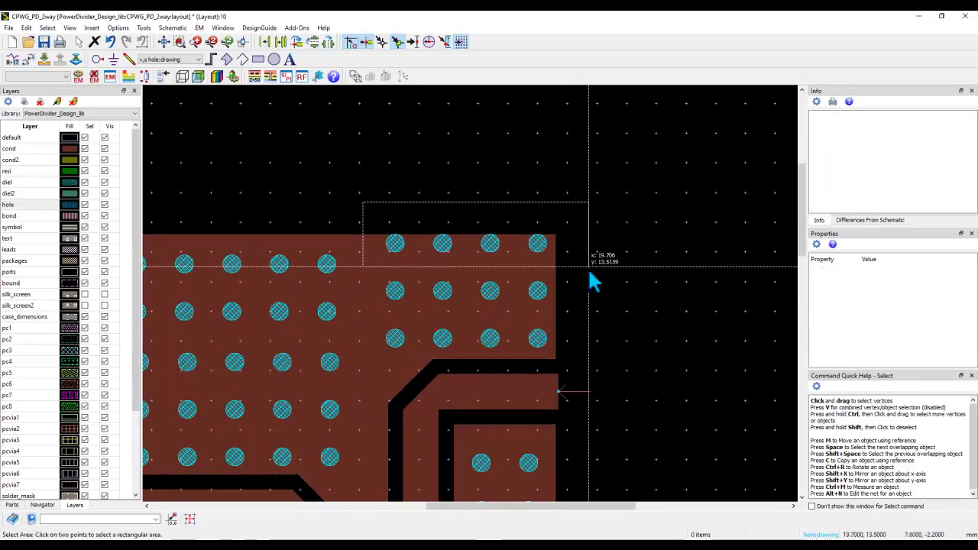
pyautogui.press('m')
pyautogui.press('Escape')
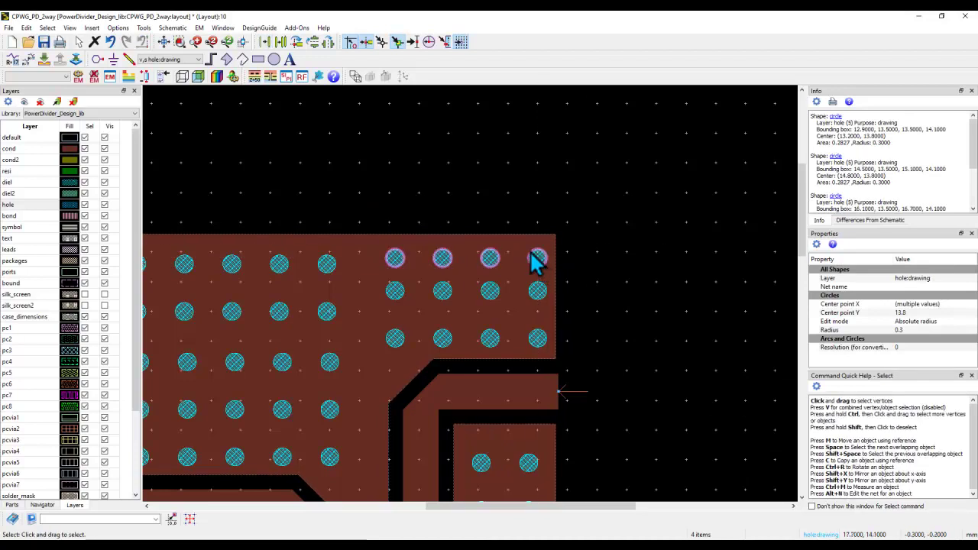
pyautogui.click(328, 186)
pyautogui.click(163, 42)
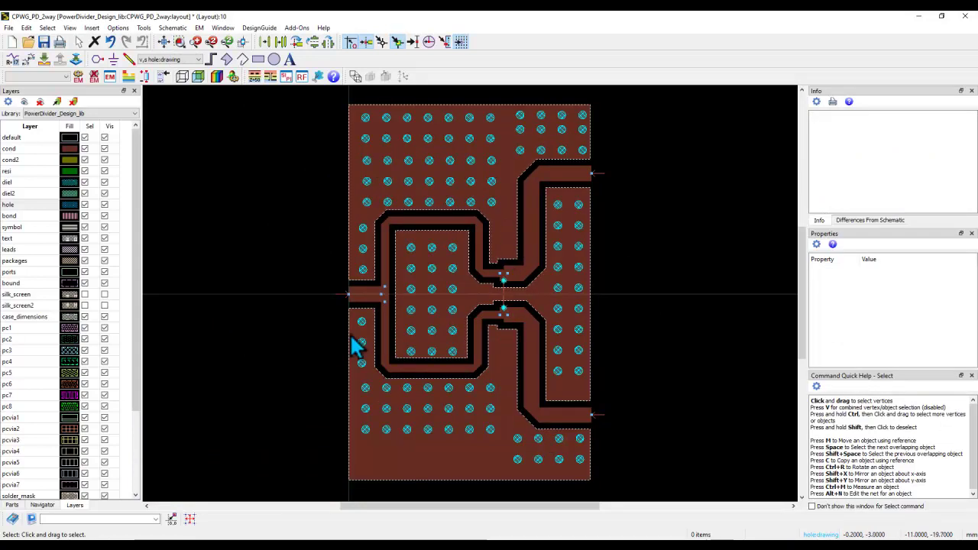
# Copy the three-hole column below the input line to the ground directly below and above the isolation resistor.
pyautogui.moveTo(330, 307); pyautogui.dragTo(369, 377)
pyautogui.click(369, 377)
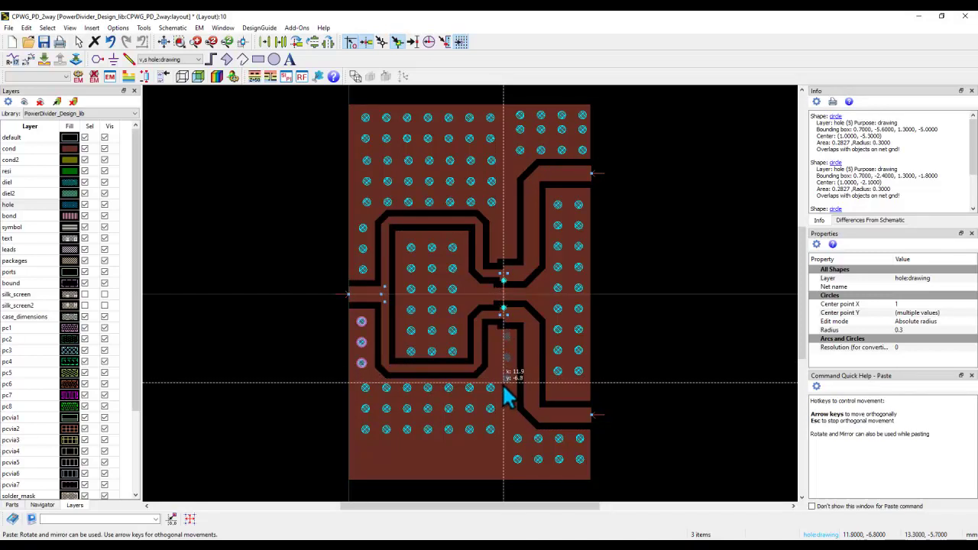
pyautogui.click(500, 384)
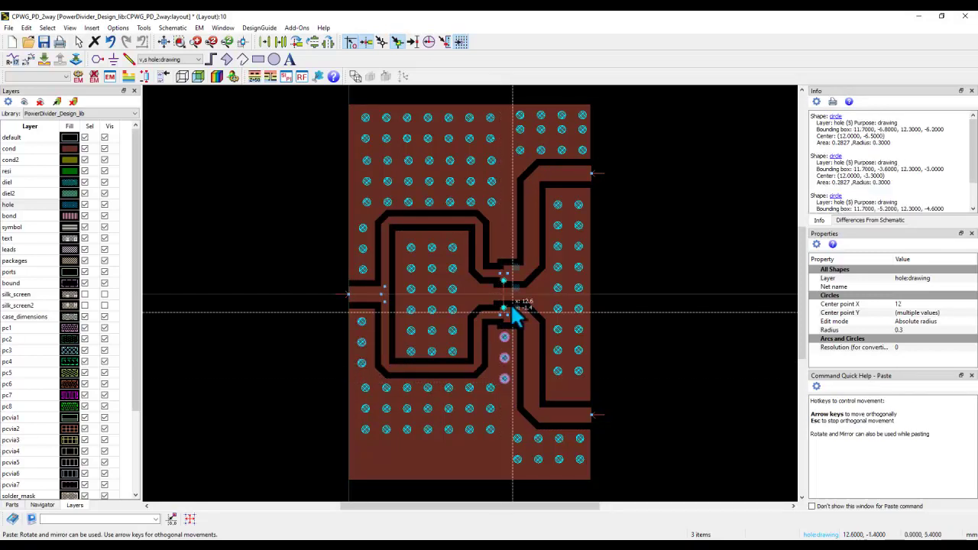
pyautogui.click(506, 260)
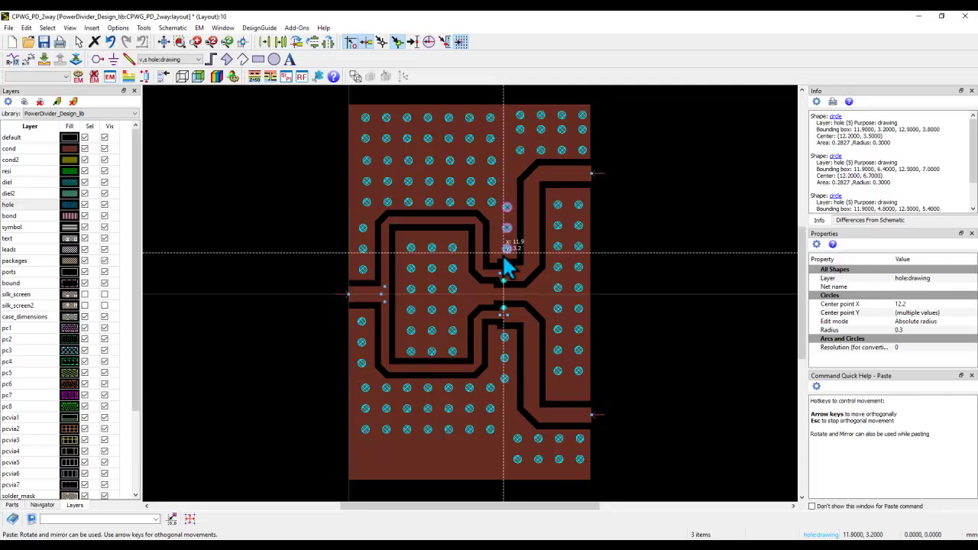
pyautogui.press('Escape')
pyautogui.click(230, 209)
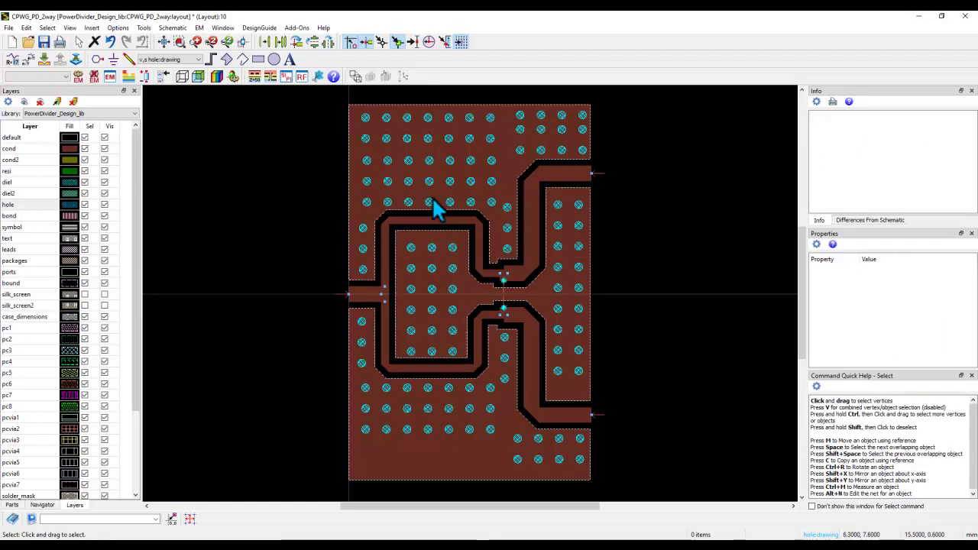
# Merge the net of the first hole above the ring's upper-left corner with the overlapping ground net gnd!
pyautogui.click(367, 202)
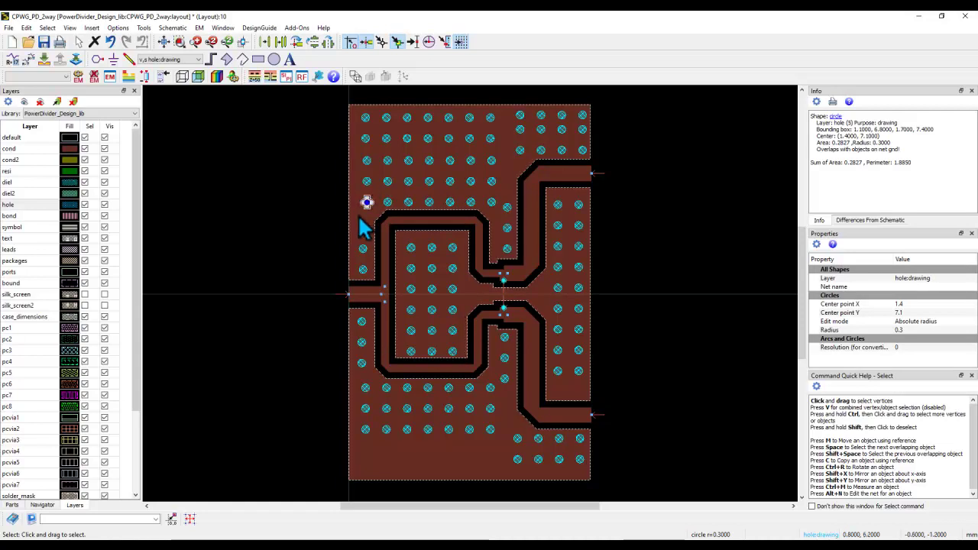
pyautogui.scroll(4, 371, 219)
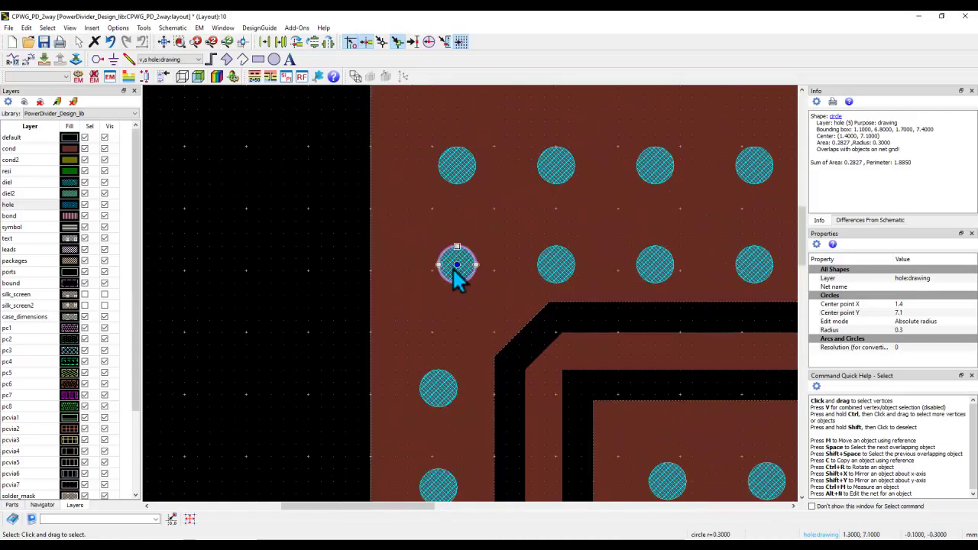
pyautogui.click(456, 267)
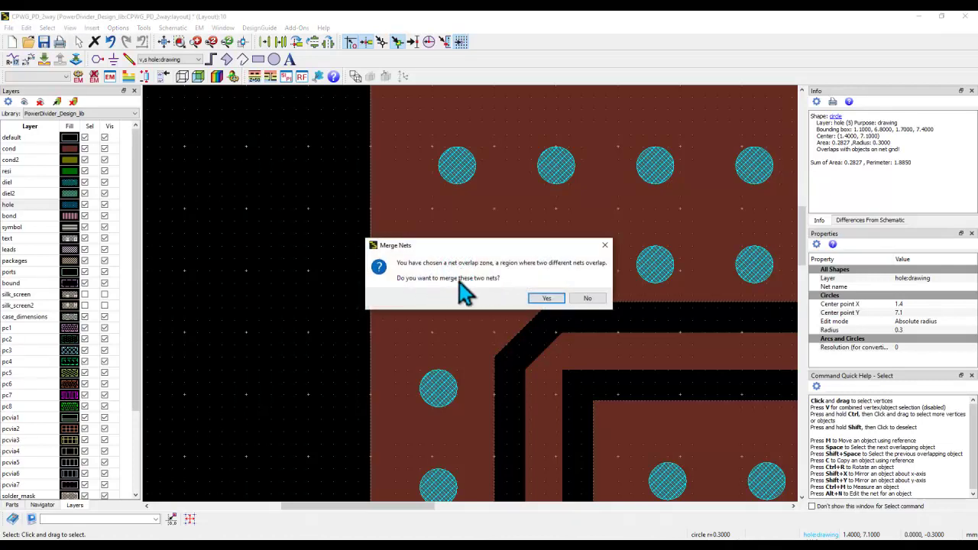
pyautogui.click(545, 299)
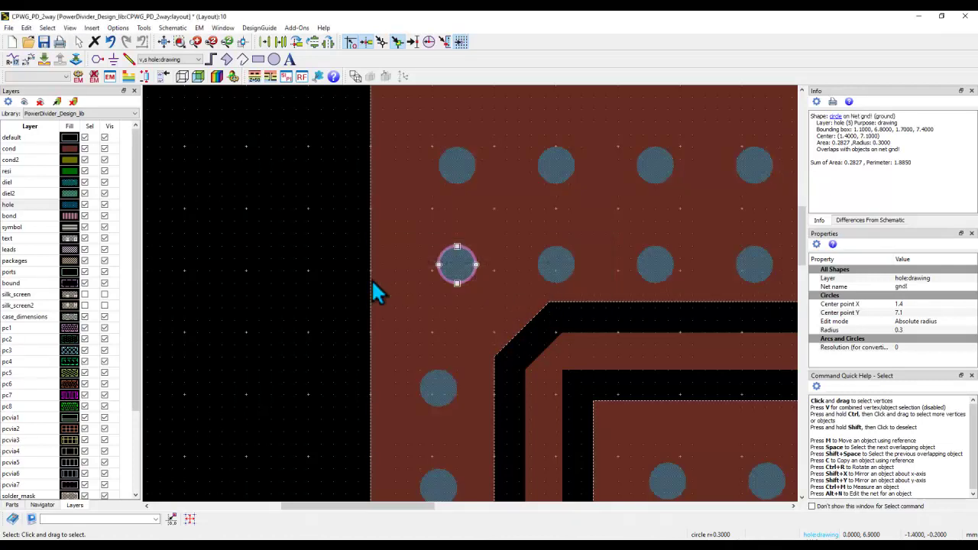
pyautogui.click(299, 274)
pyautogui.scroll(-5, 441, 305)
pyautogui.scroll(-2, 500, 313)
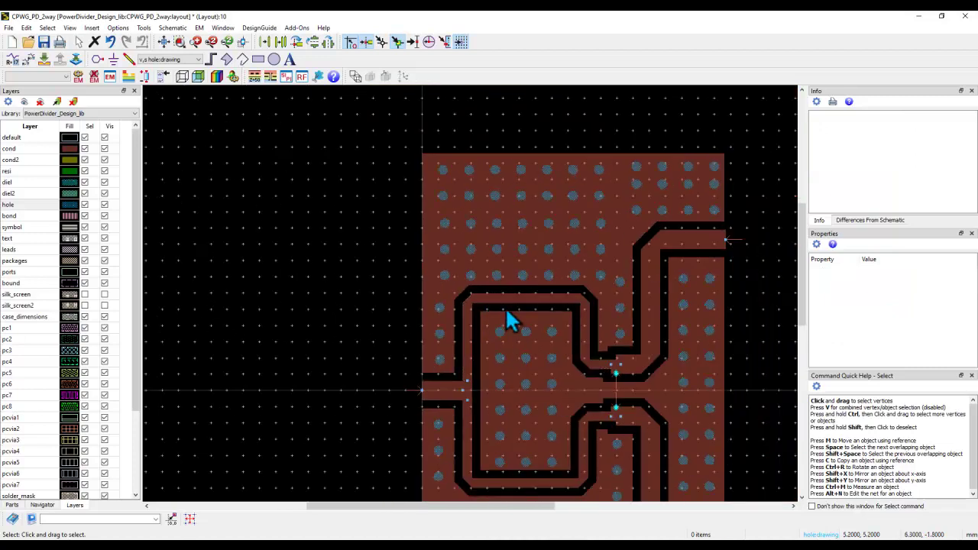
pyautogui.click(179, 43)
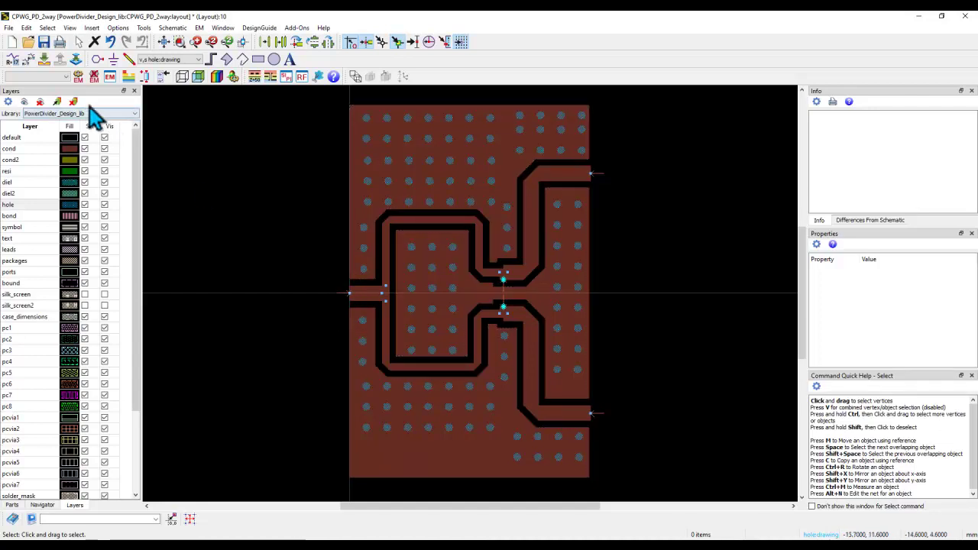
# Start creating an edge pin for the coplanar ground beside the input line.
pyautogui.click(97, 61)
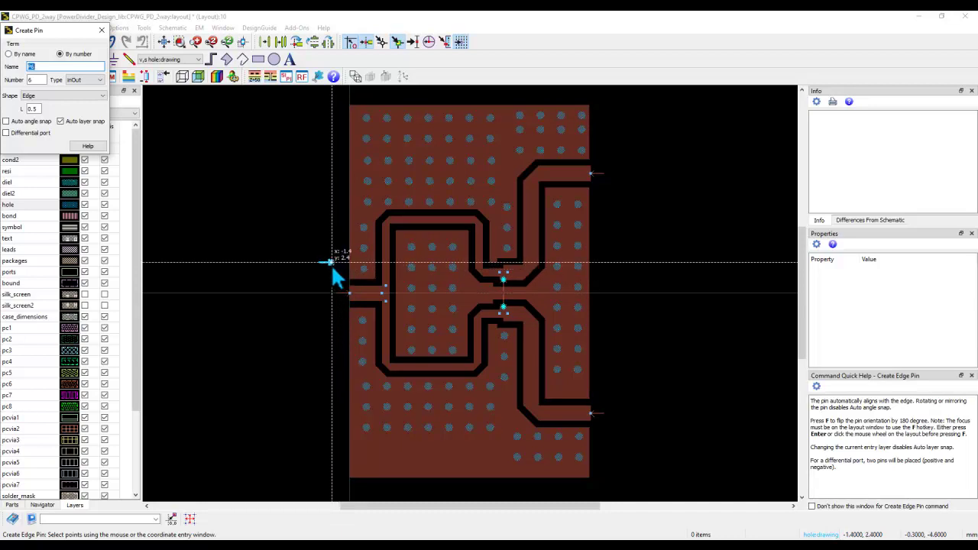
pyautogui.scroll(5, 332, 268)
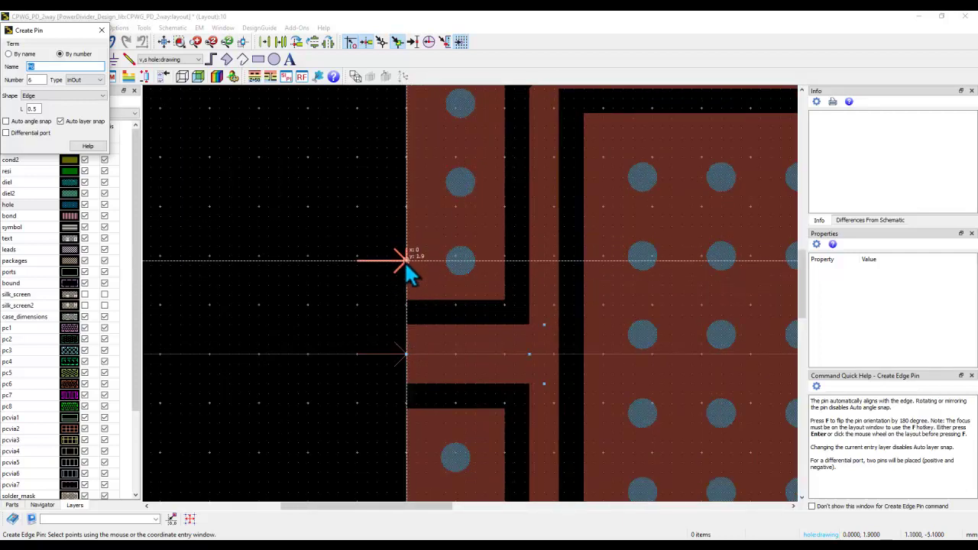
pyautogui.click(164, 42)
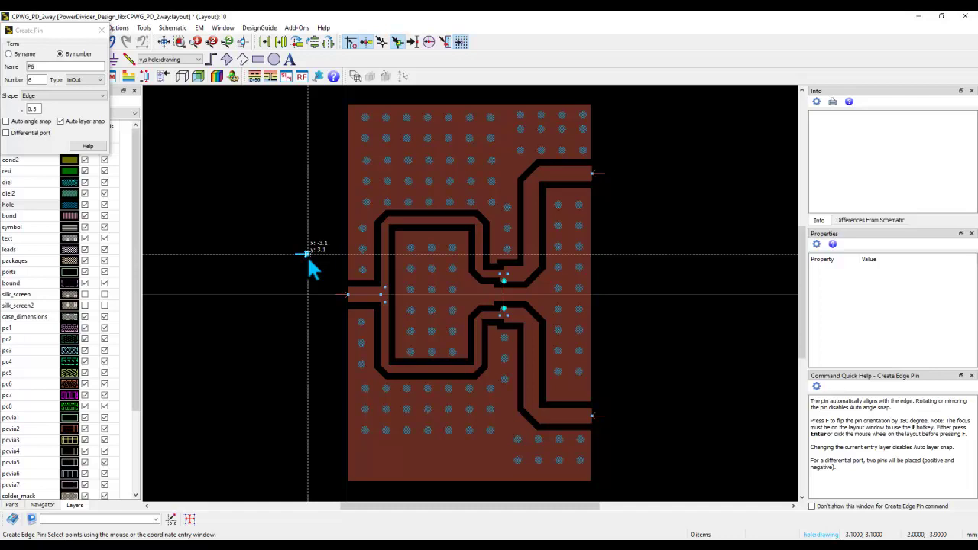
pyautogui.scroll(2, 351, 287)
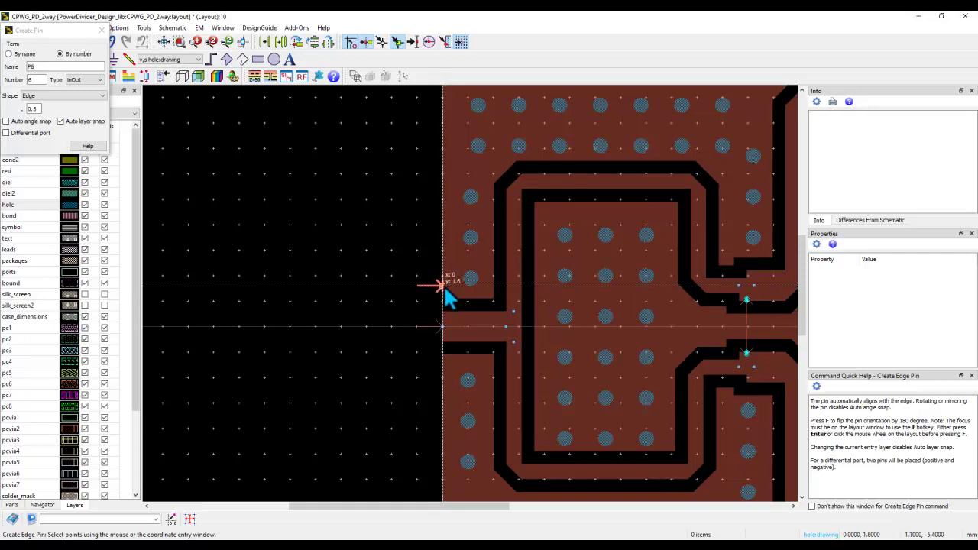
pyautogui.scroll(-1, 447, 290)
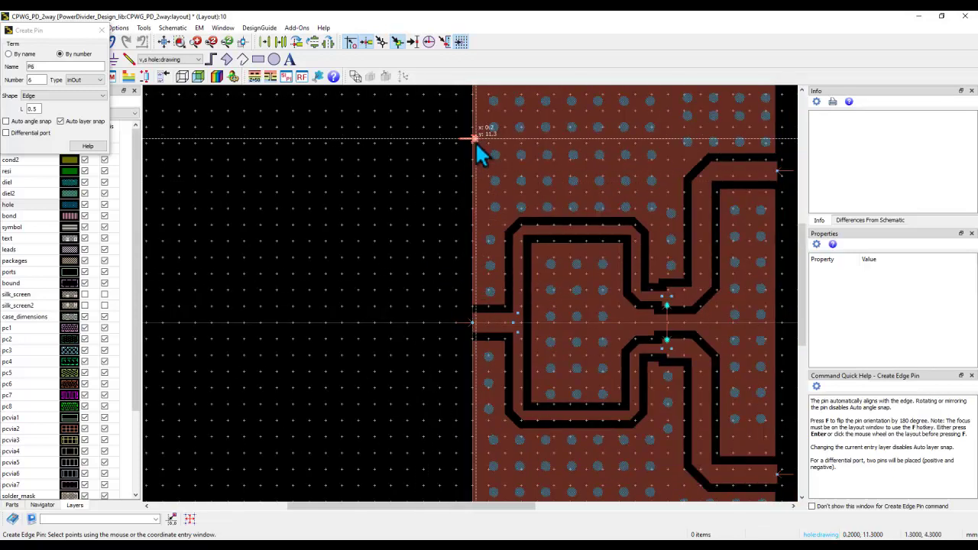
pyautogui.rightClick(433, 204)
pyautogui.moveTo(426, 208); pyautogui.dragTo(397, 243)
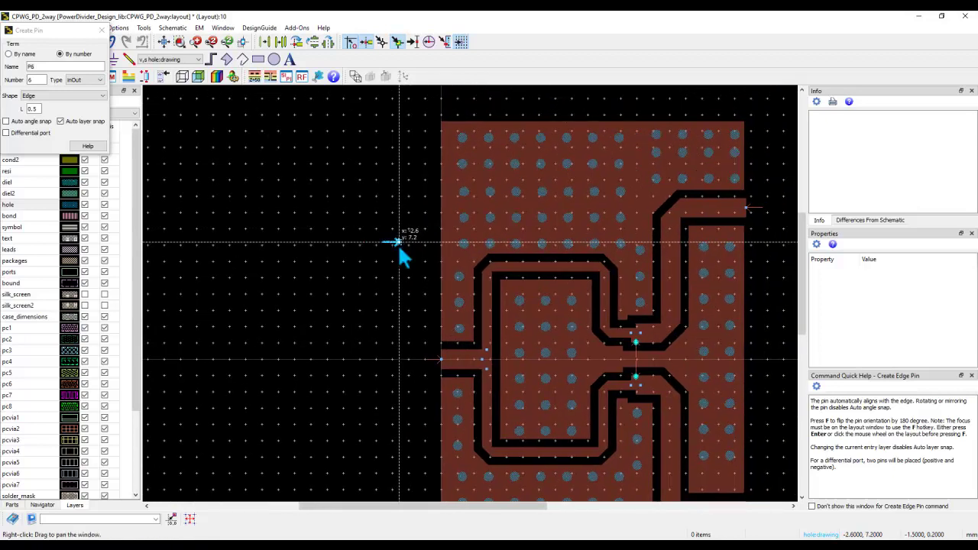
pyautogui.click(29, 97)
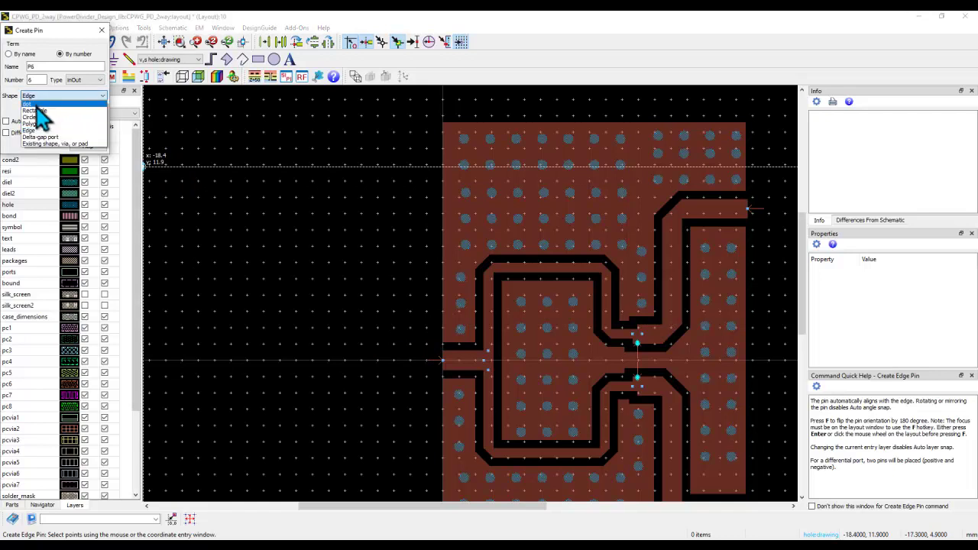
pyautogui.click(37, 120)
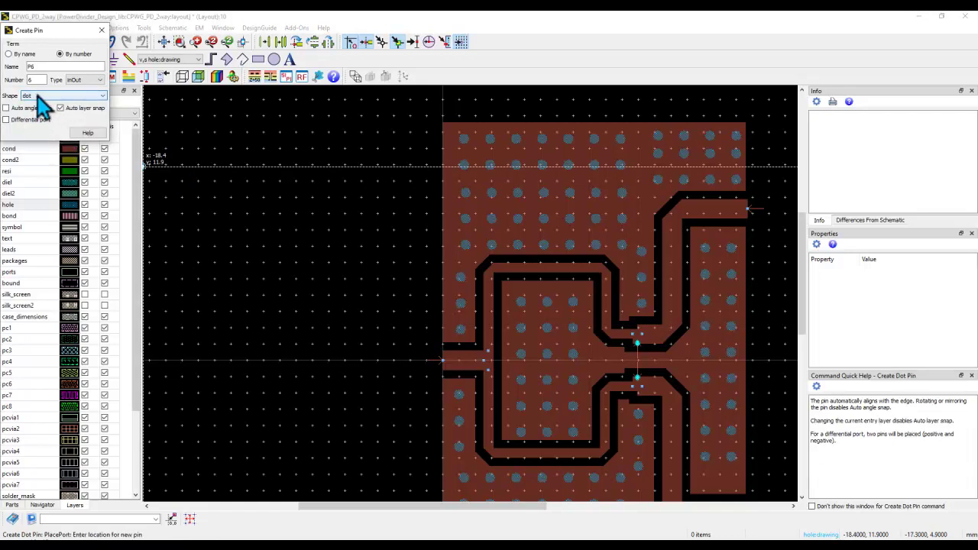
pyautogui.click(37, 96)
pyautogui.click(37, 130)
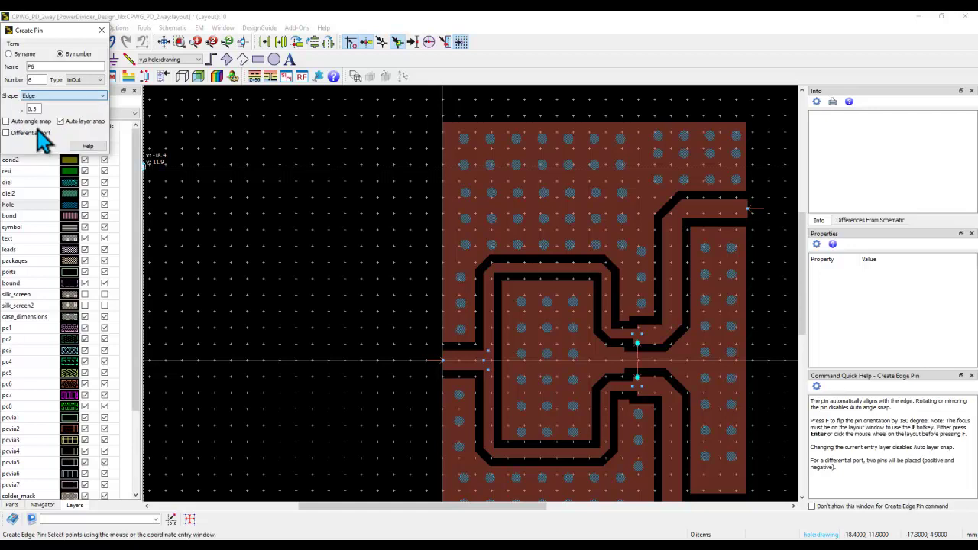
# Place two edge pins of length 0.5 on the left-edge ground at x 0, one at y 1.4 above the input line and one at y -1.4 below it.
pyautogui.click(34, 109)
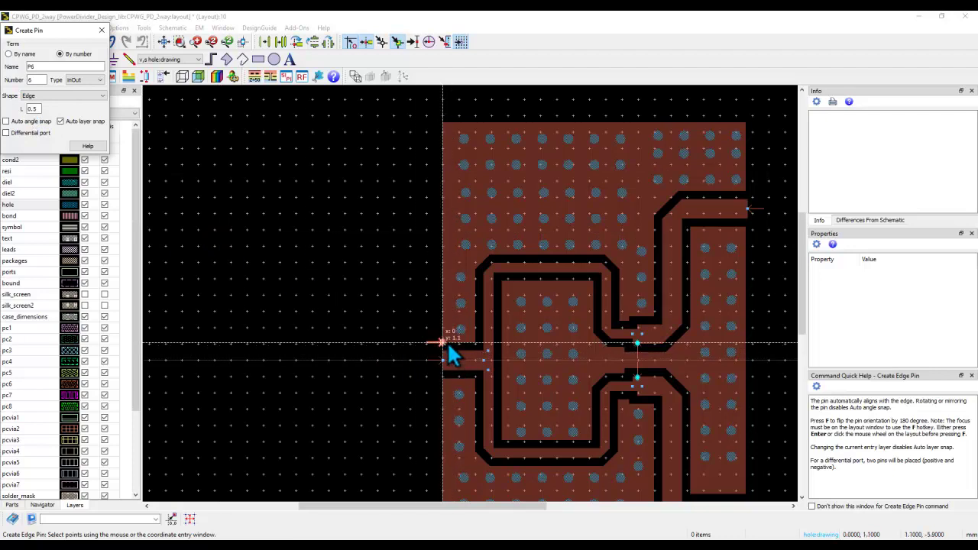
pyautogui.scroll(2, 457, 340)
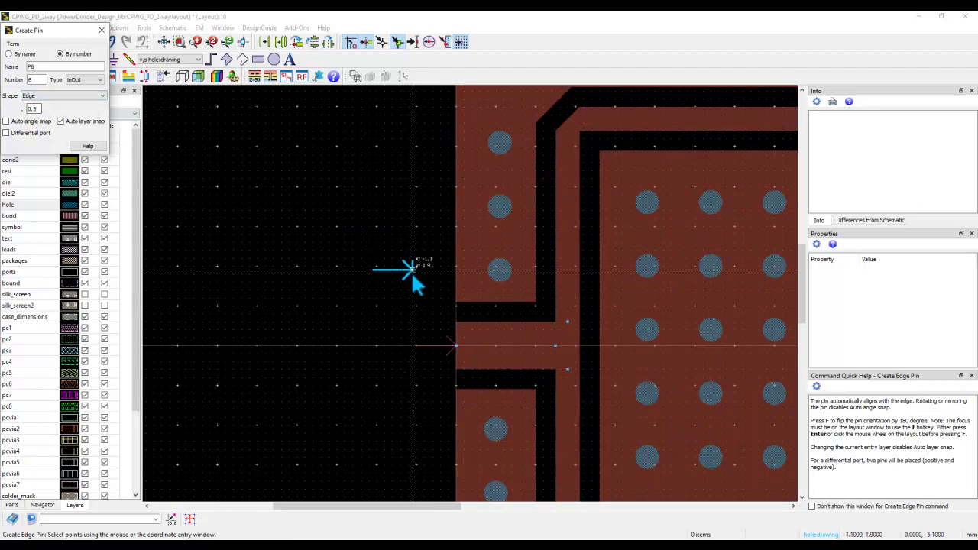
pyautogui.scroll(2, 440, 281)
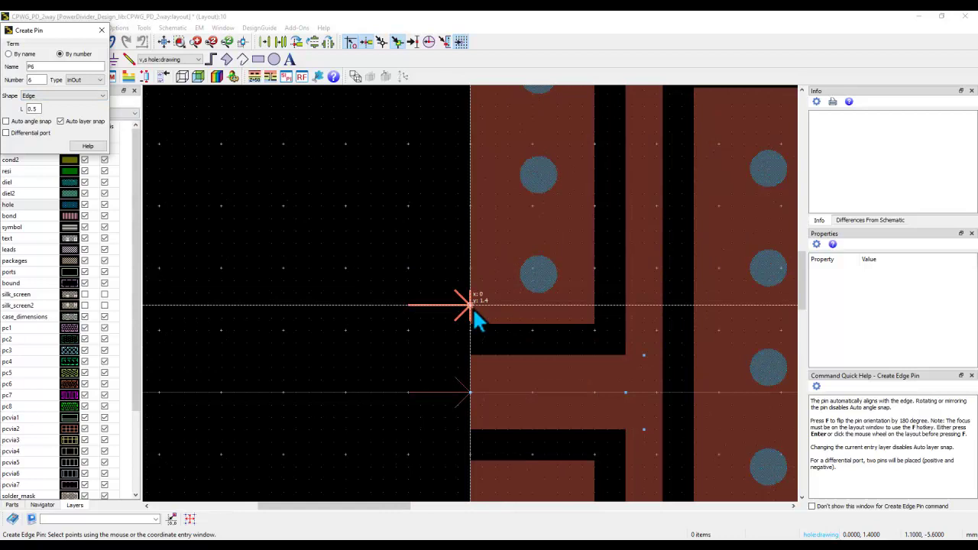
pyautogui.click(473, 307)
pyautogui.moveTo(367, 332); pyautogui.dragTo(308, 196)
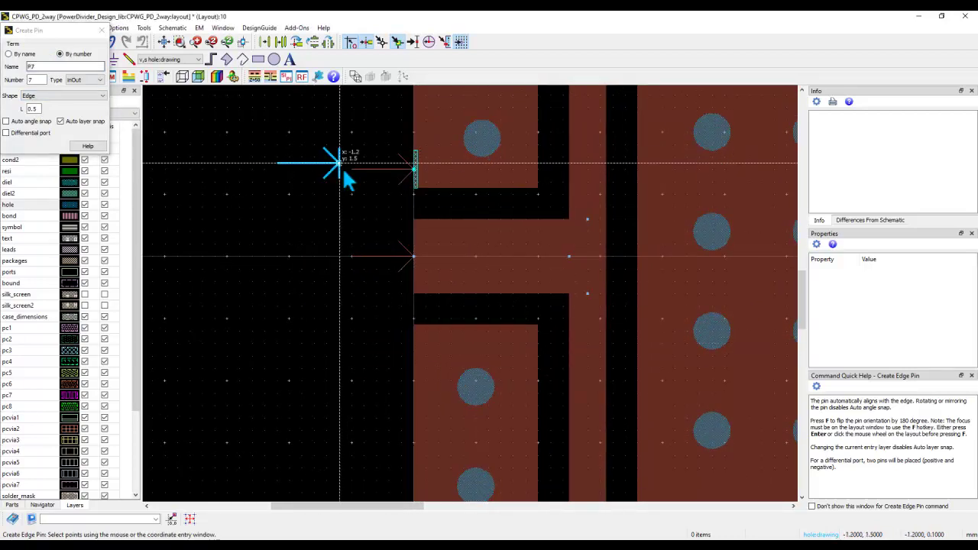
pyautogui.click(415, 343)
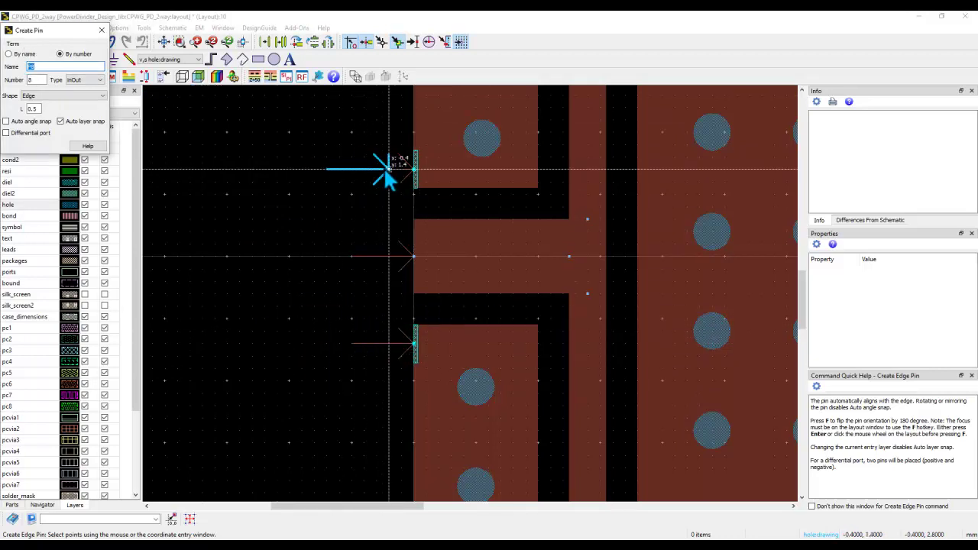
pyautogui.click(398, 257)
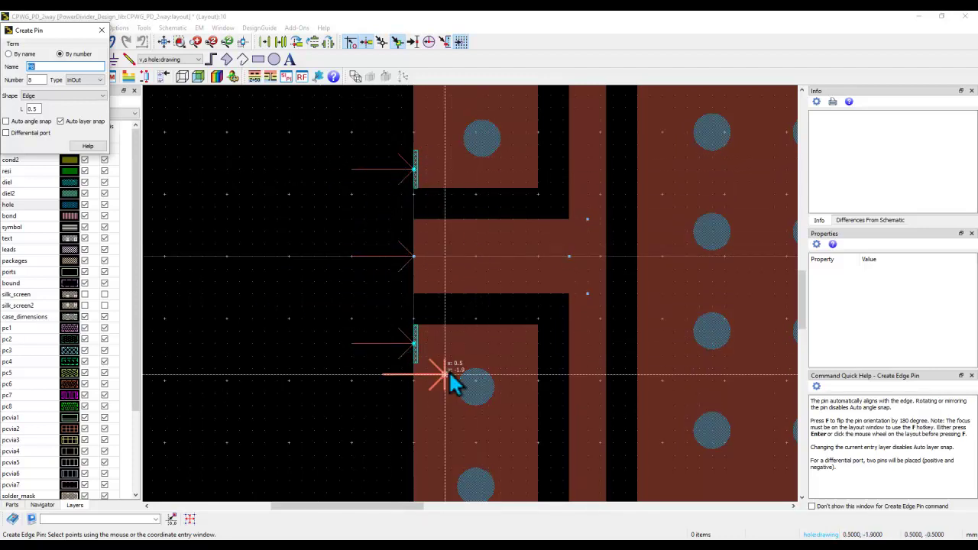
# Place edge pins on the right-edge ground at x 18.6, above the upper output line at y 10.7 and below it at y 7.8.
pyautogui.scroll(-4, 420, 317)
pyautogui.scroll(-3, 483, 304)
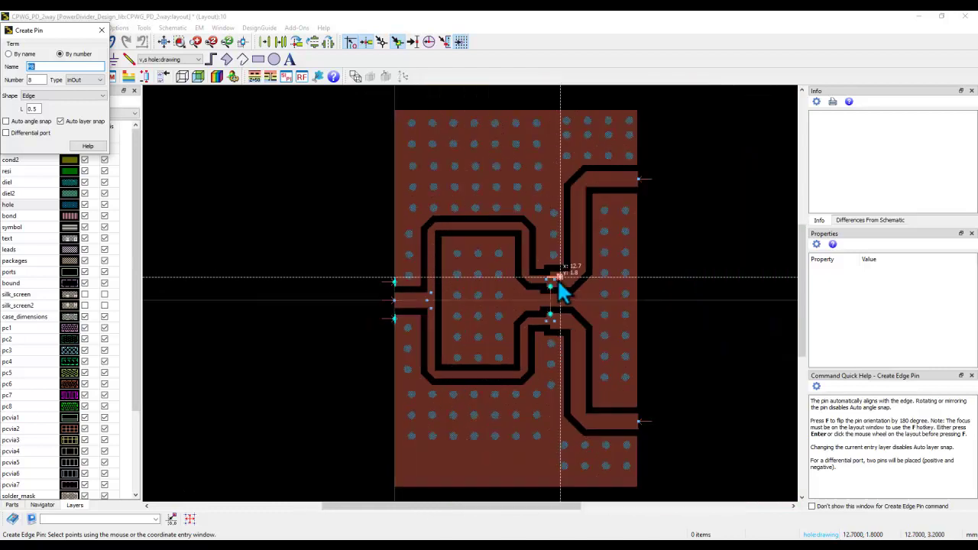
pyautogui.scroll(6, 655, 192)
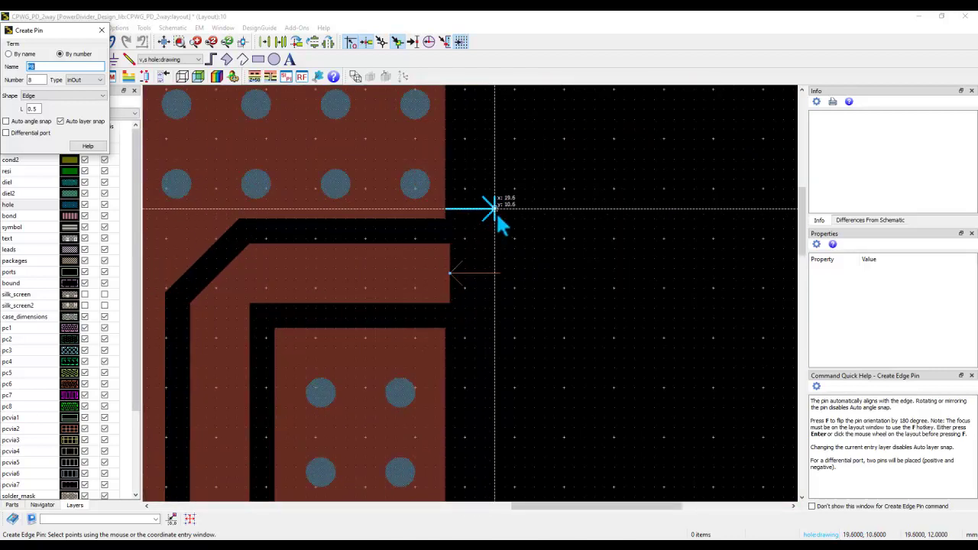
pyautogui.scroll(3, 449, 209)
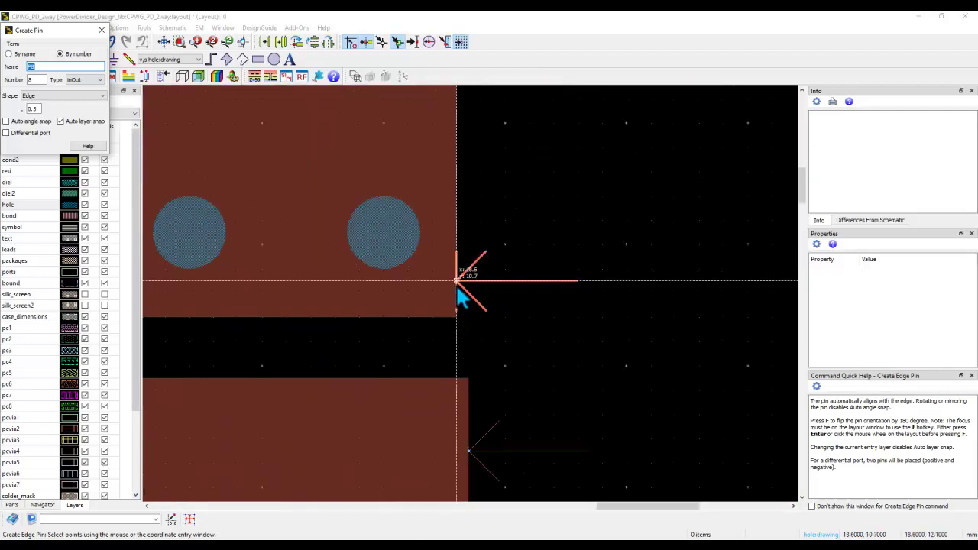
pyautogui.click(454, 282)
pyautogui.scroll(-4, 455, 395)
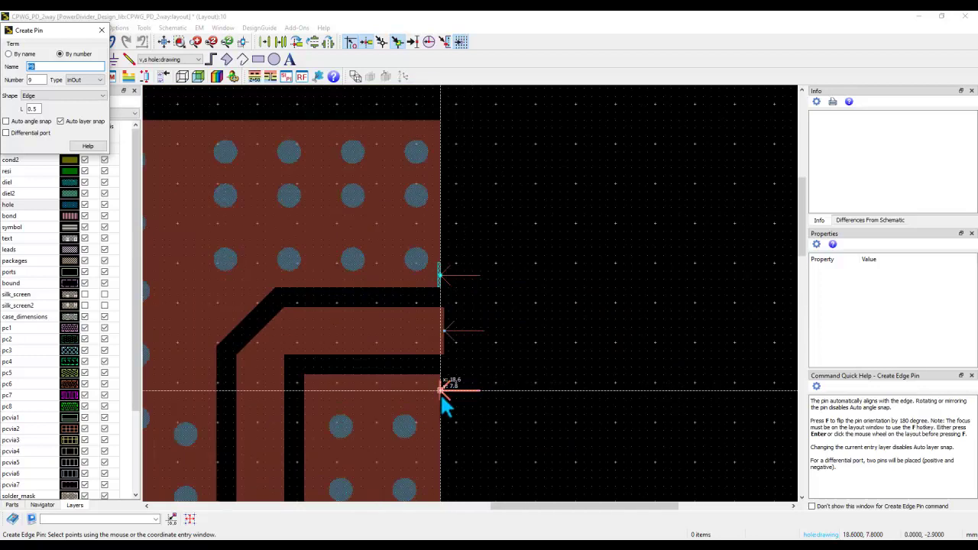
pyautogui.click(444, 391)
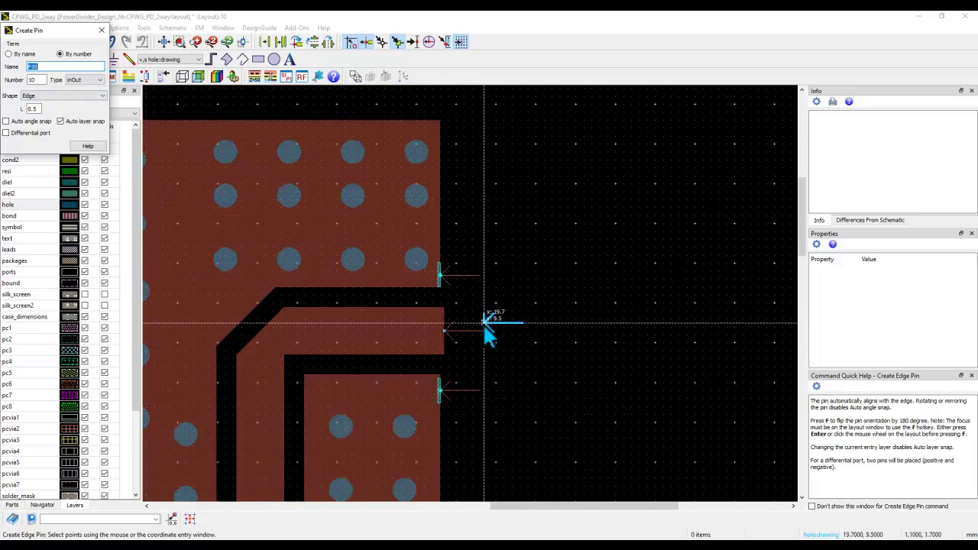
# Place edge pins on the right-edge ground directly above and below the lower output line, and finish pin creation.
pyautogui.moveTo(518, 451); pyautogui.dragTo(531, 203)
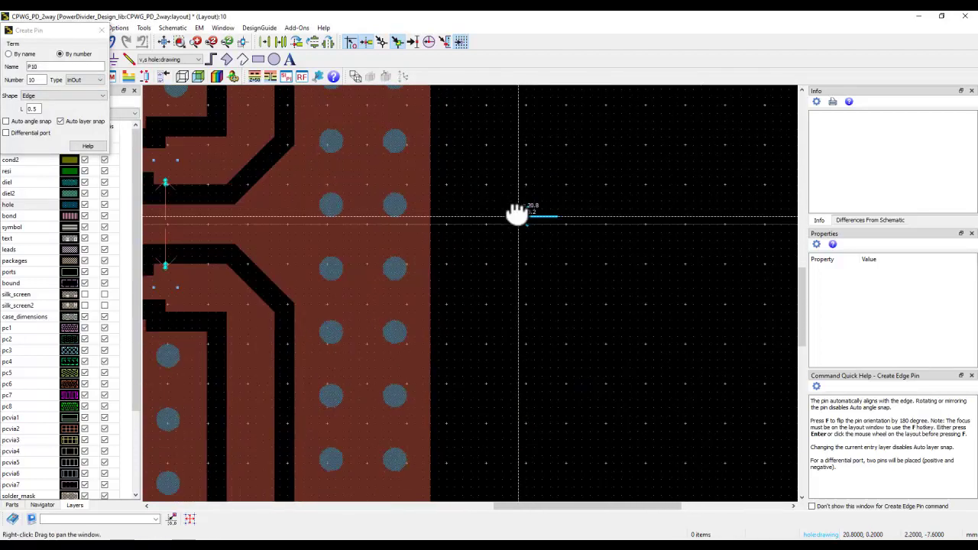
pyautogui.moveTo(519, 421); pyautogui.dragTo(518, 214)
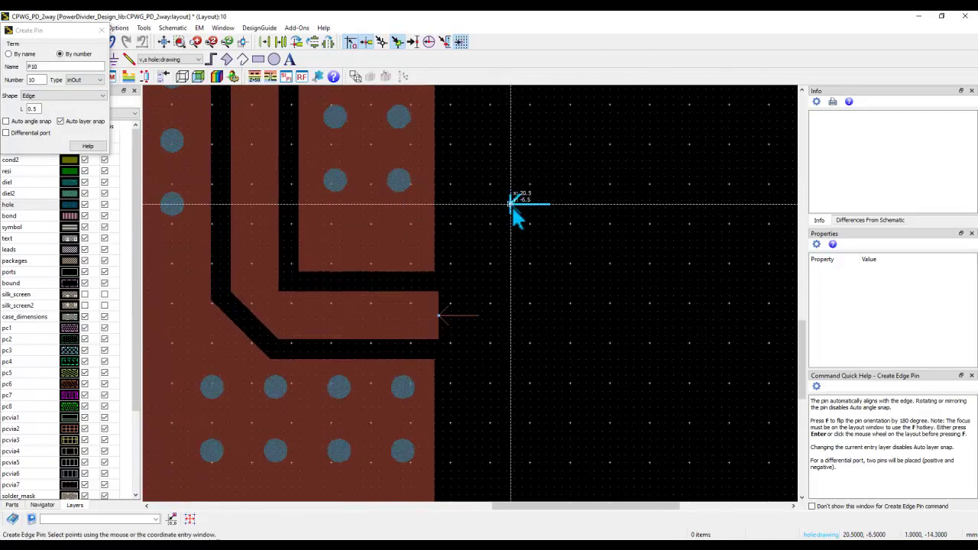
pyautogui.click(436, 259)
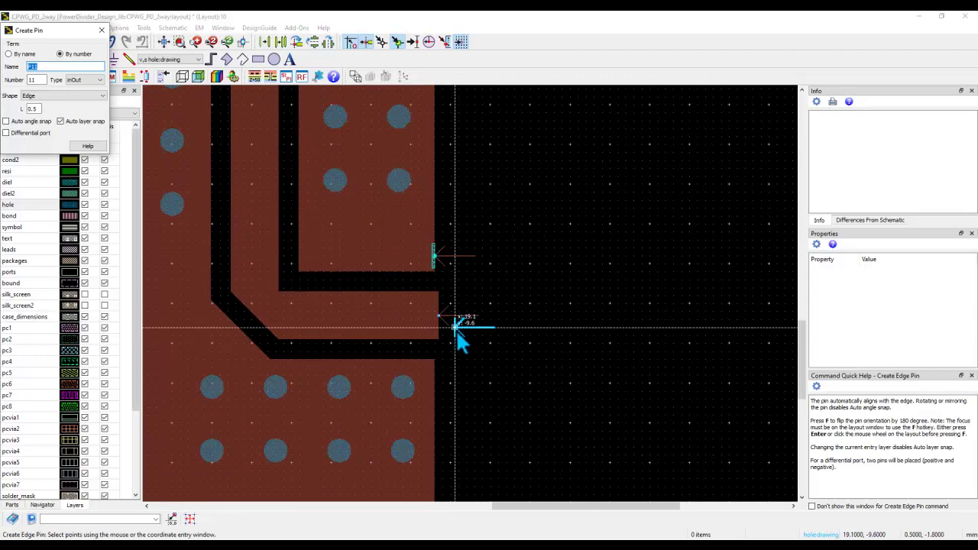
pyautogui.click(434, 376)
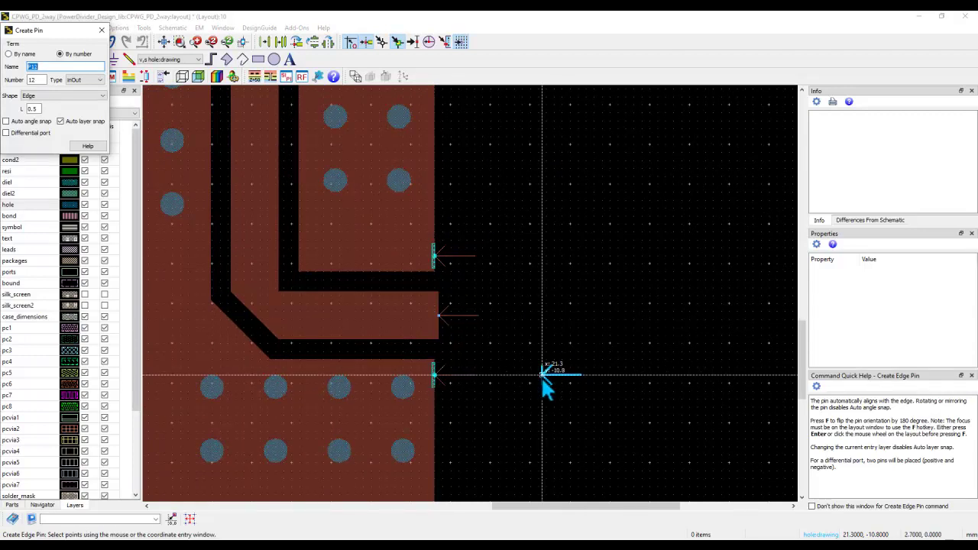
pyautogui.click(102, 31)
pyautogui.click(142, 42)
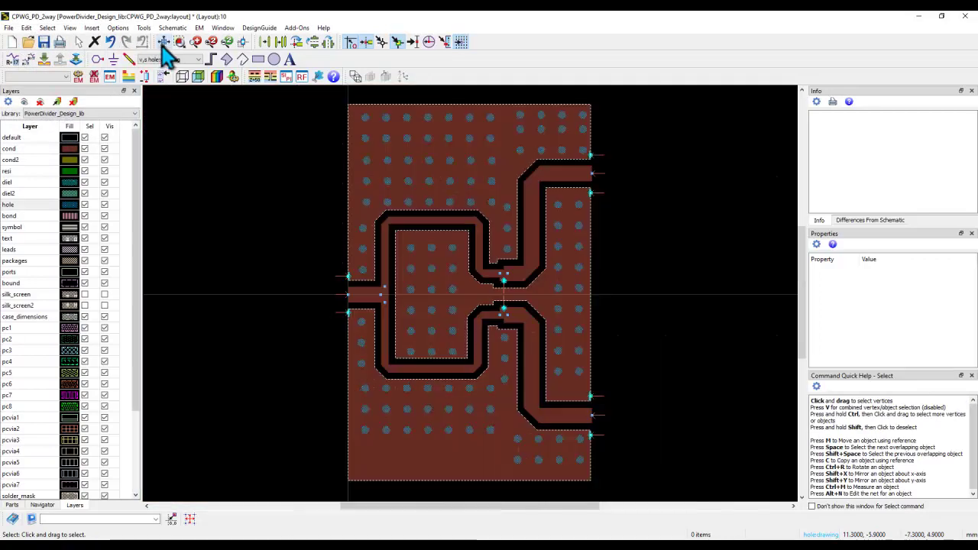
pyautogui.click(235, 335)
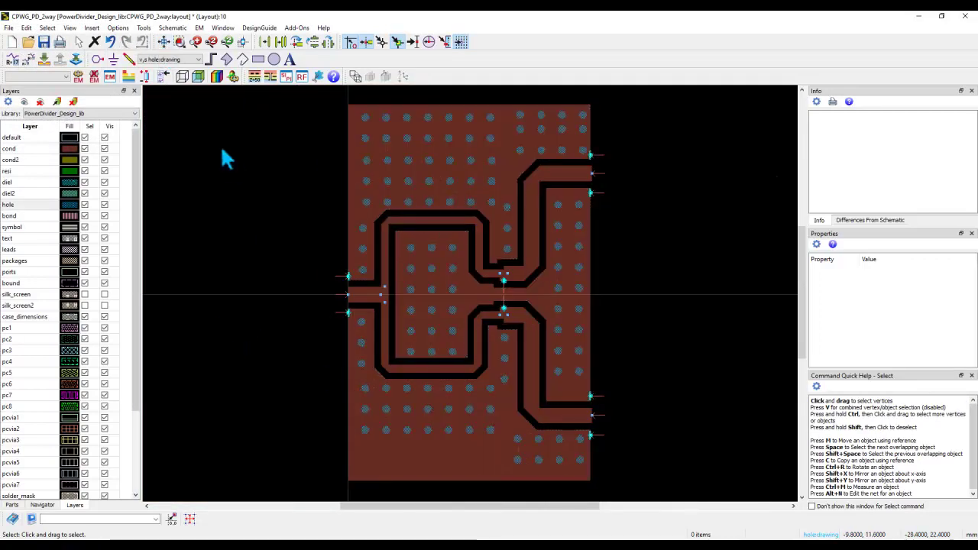
# Open the Port Editor beside the layout, enlarge its S-parameter ports list and turn off auto-center.
pyautogui.click(144, 77)
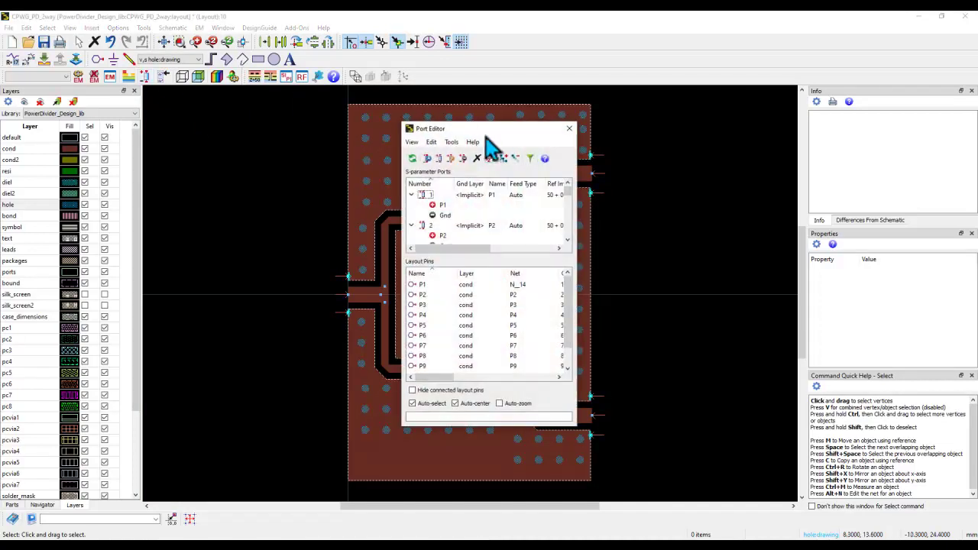
pyautogui.doubleClick(475, 123)
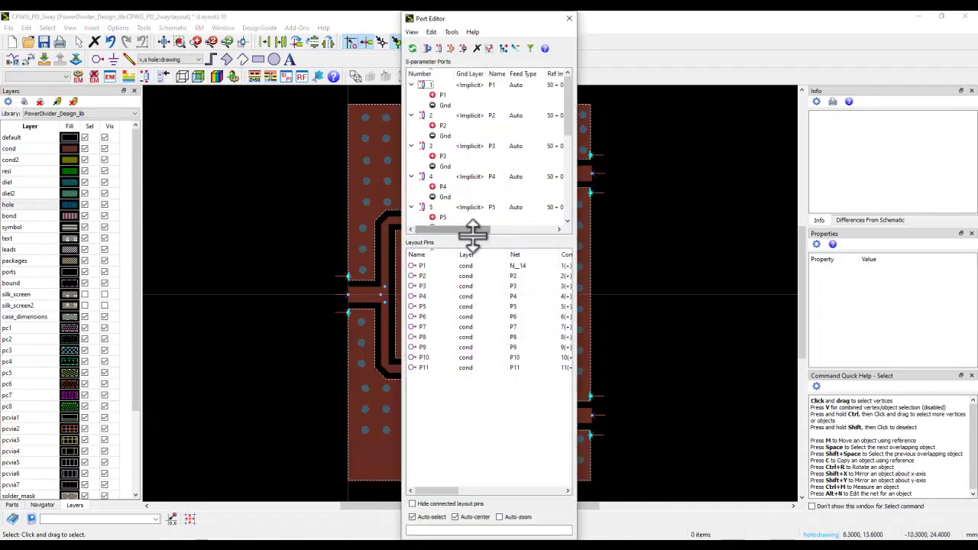
pyautogui.moveTo(474, 231); pyautogui.dragTo(466, 432)
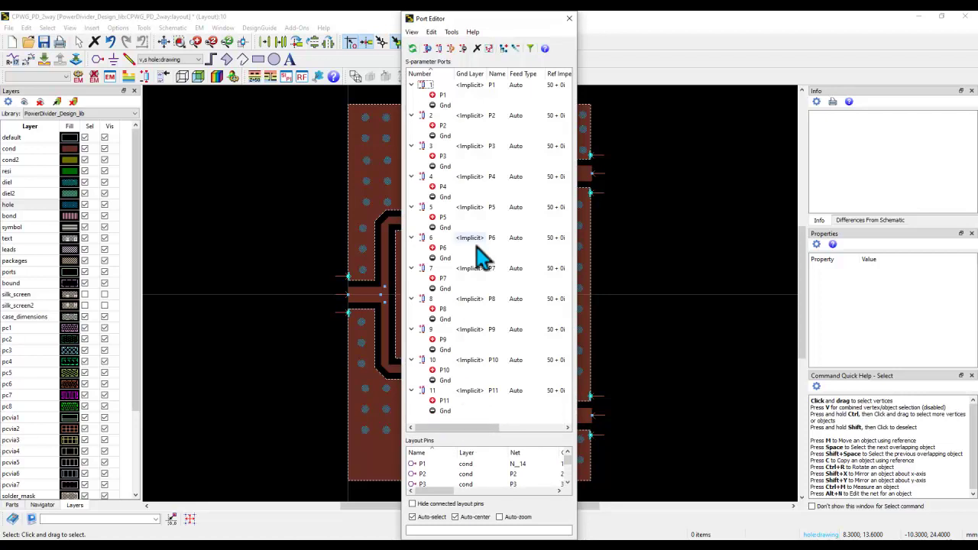
pyautogui.moveTo(489, 23); pyautogui.dragTo(735, 25)
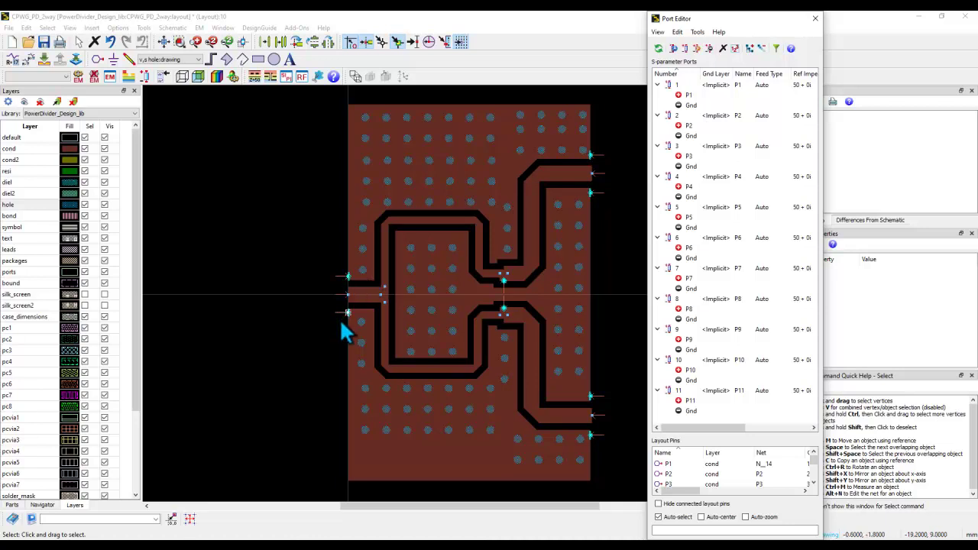
# Assign ground pins P6 and P7 as the negative terminals of S-parameter port 1 and select that port to check its pins.
pyautogui.click(344, 278)
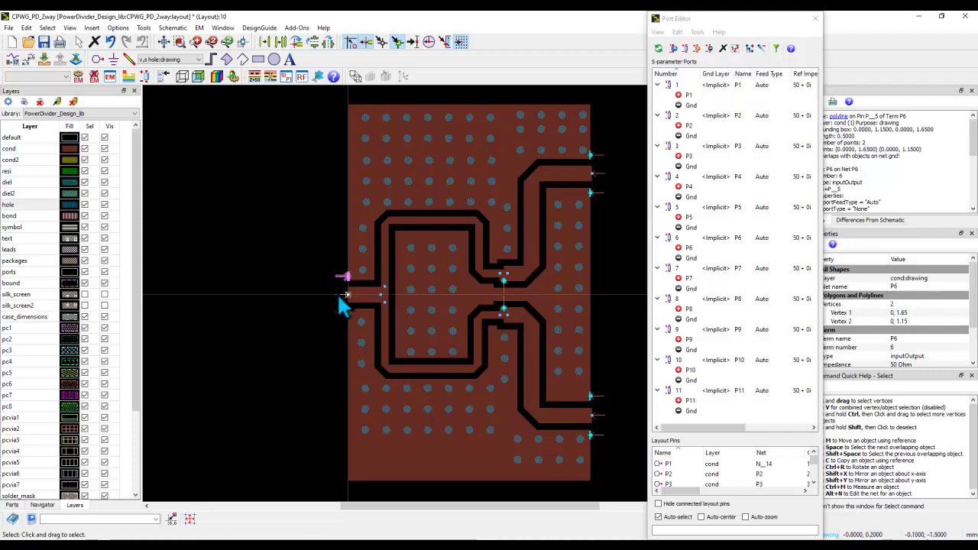
pyautogui.moveTo(690, 247); pyautogui.dragTo(694, 107)
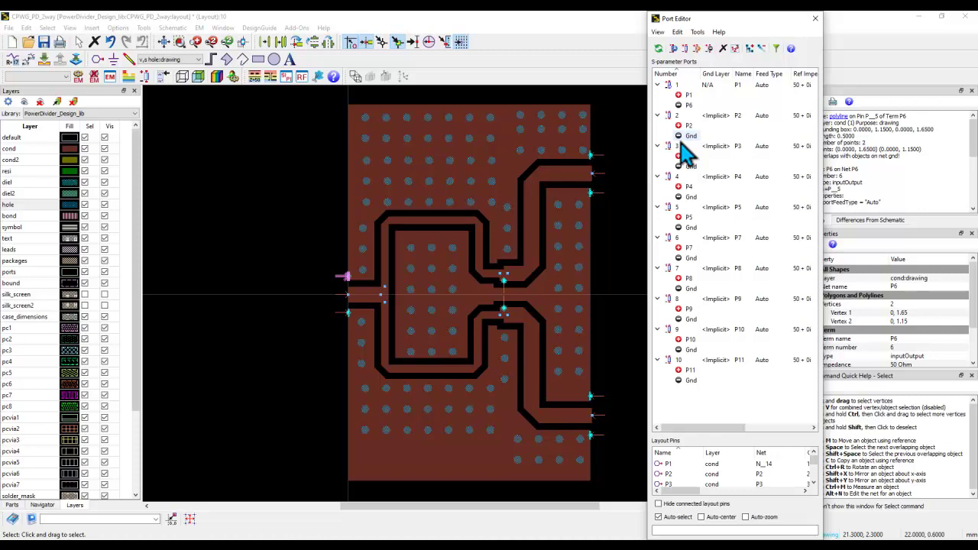
pyautogui.click(685, 253)
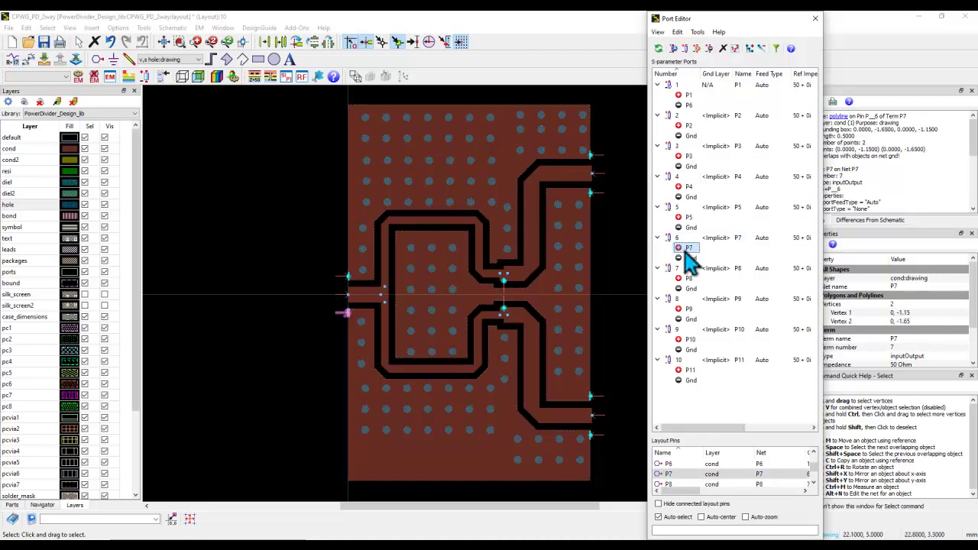
pyautogui.moveTo(685, 255); pyautogui.dragTo(691, 107)
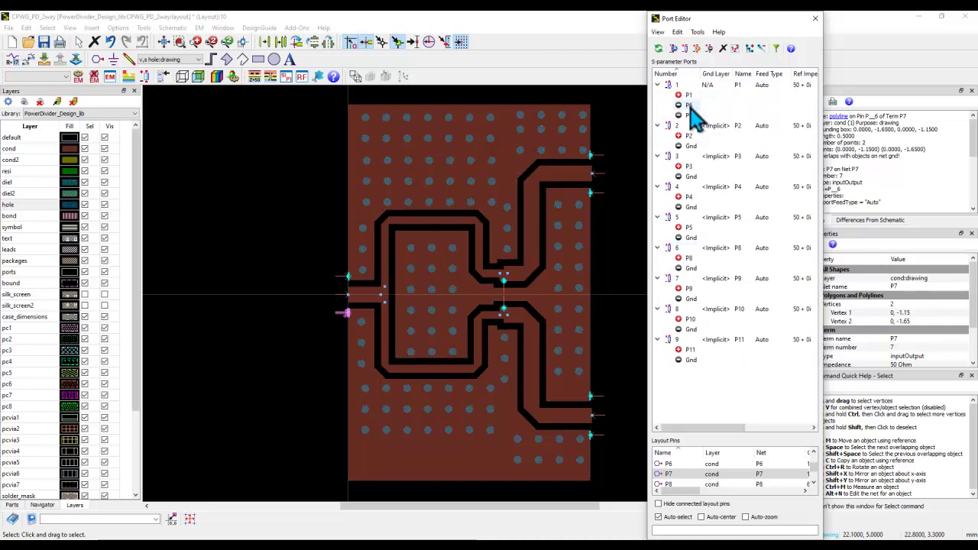
pyautogui.click(685, 87)
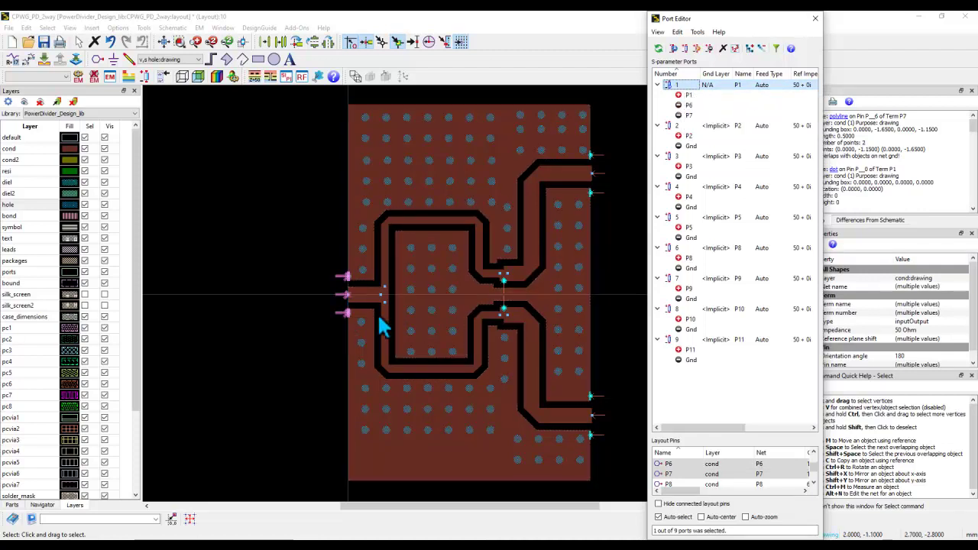
# Collapse port 1, assign ground pins P8 and P9 as negative terminals of S-parameter port 2, and select that port to check its pins.
pyautogui.click(658, 85)
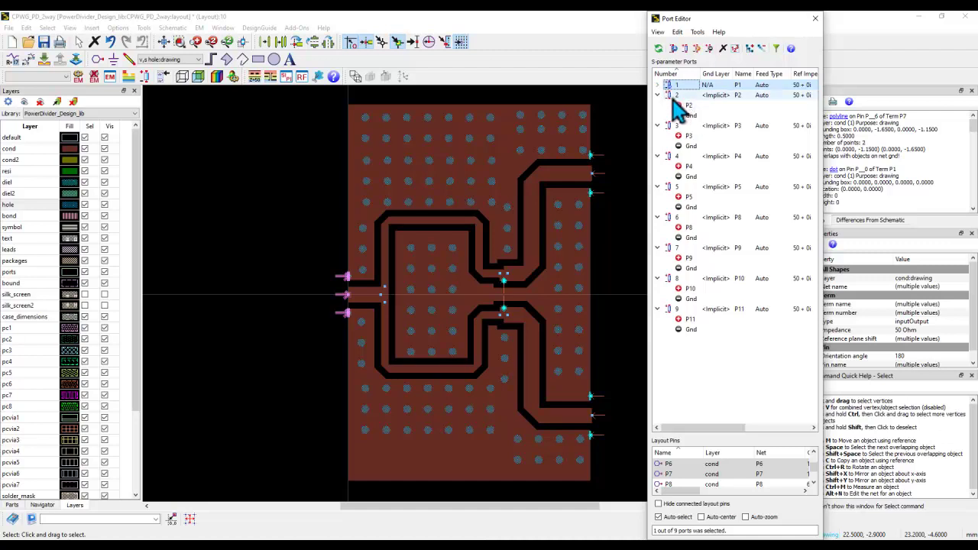
pyautogui.moveTo(690, 228); pyautogui.dragTo(691, 130)
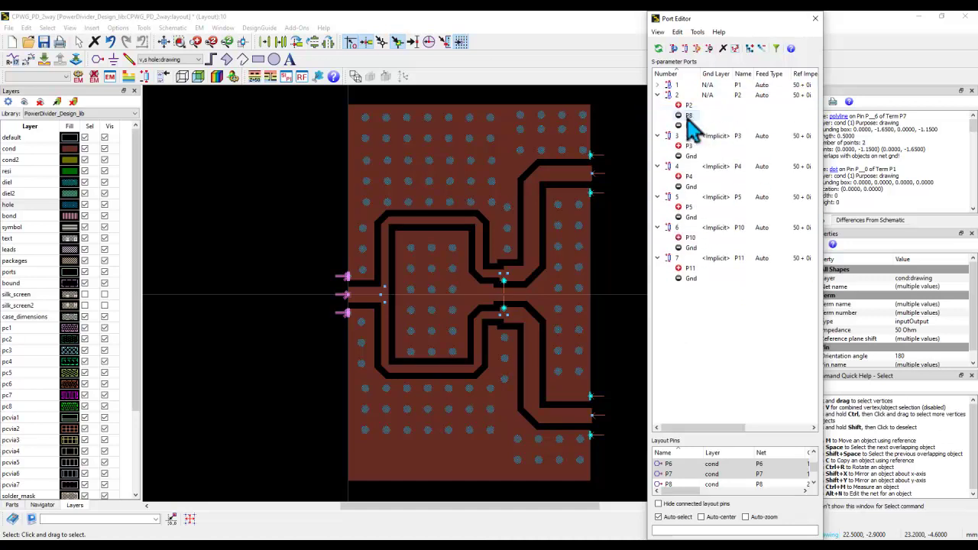
pyautogui.click(676, 96)
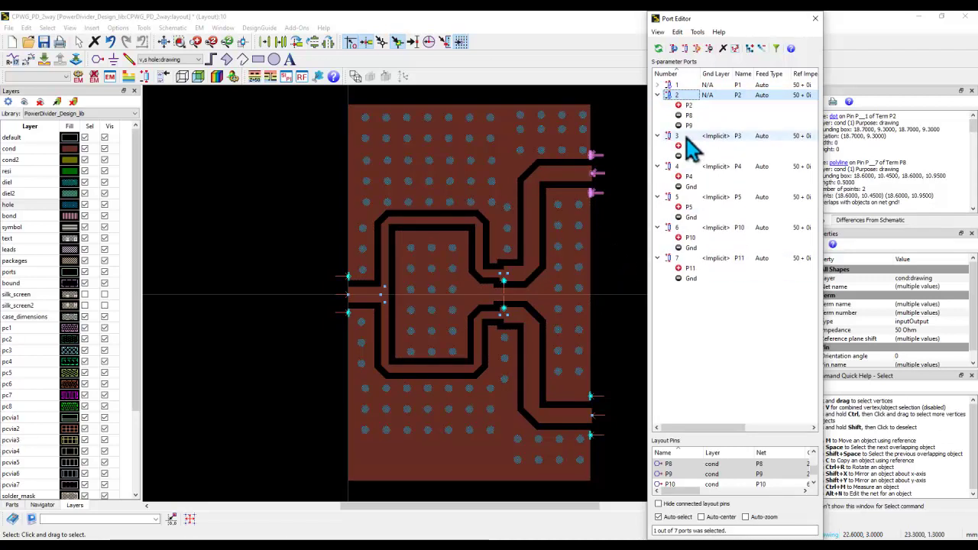
# Assign ground pins P10 and P11 as negative terminals of S-parameter port 3 and select that port to check its pins.
pyautogui.moveTo(687, 239); pyautogui.dragTo(692, 156)
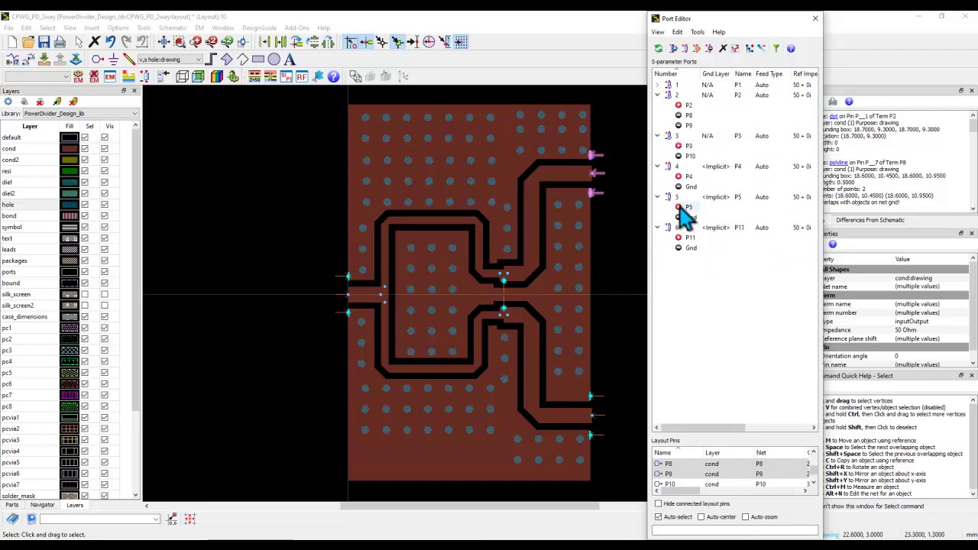
pyautogui.moveTo(688, 239); pyautogui.dragTo(687, 156)
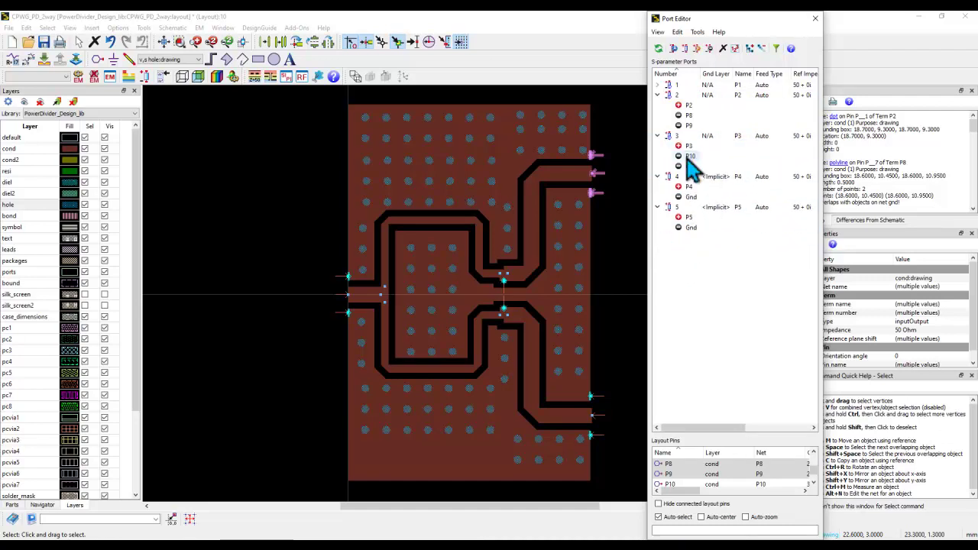
pyautogui.click(673, 136)
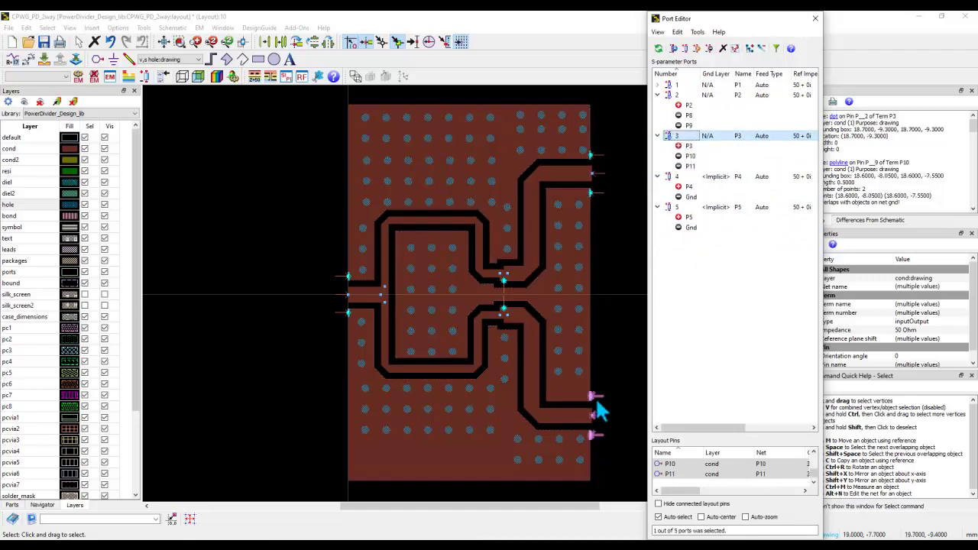
# Make P5 the negative terminal of port 4, set that port's reference impedance to 100 ohm, and close the Port Editor.
pyautogui.click(676, 177)
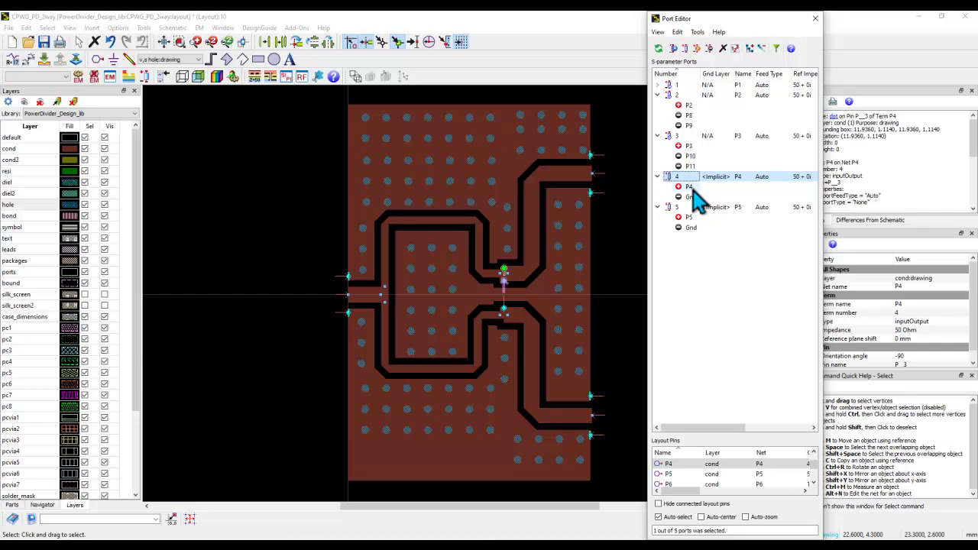
pyautogui.moveTo(686, 220); pyautogui.dragTo(687, 197)
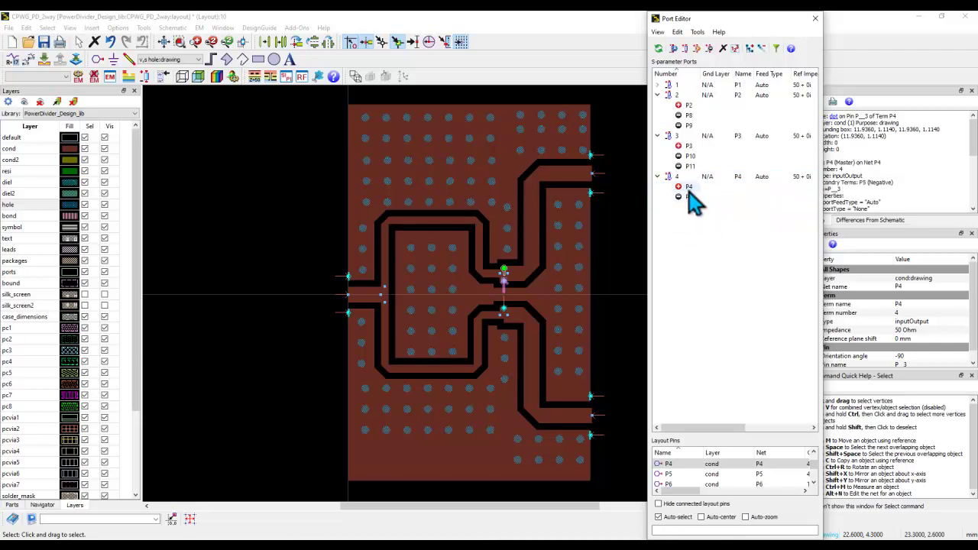
pyautogui.doubleClick(795, 177)
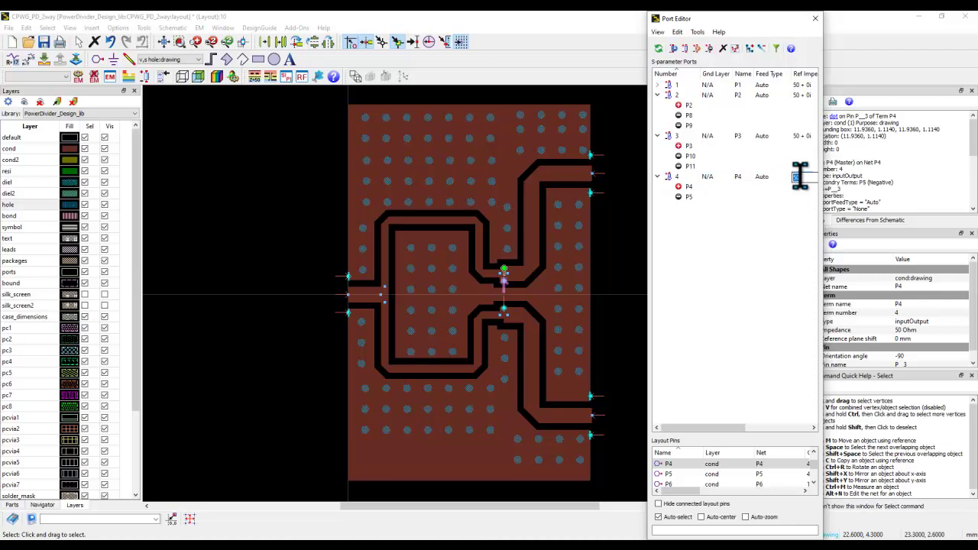
pyautogui.write('100')
pyautogui.press('Return')
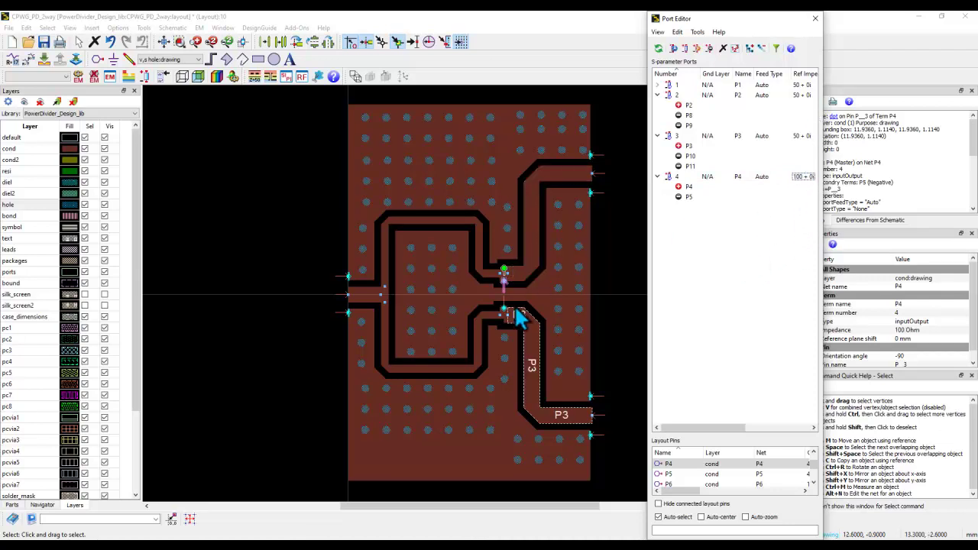
pyautogui.click(287, 365)
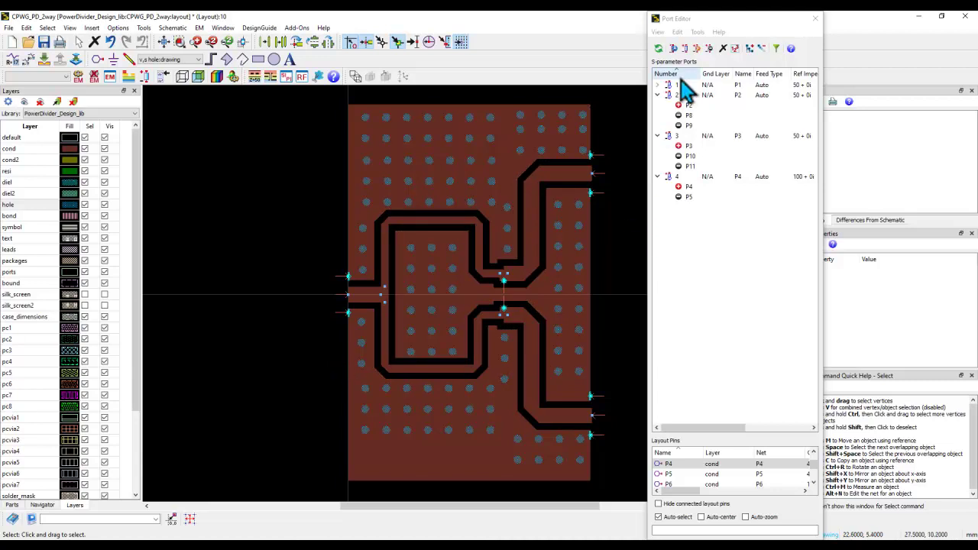
pyautogui.click(816, 18)
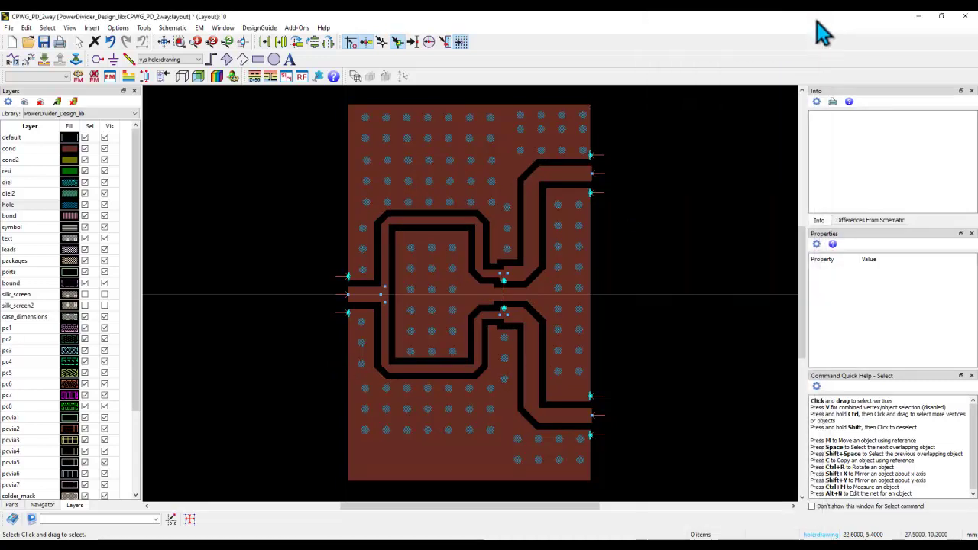
# Create the emSetup view for the layout and set its substrate to PowerDivider_Design_lib:substrate1.
pyautogui.click(109, 77)
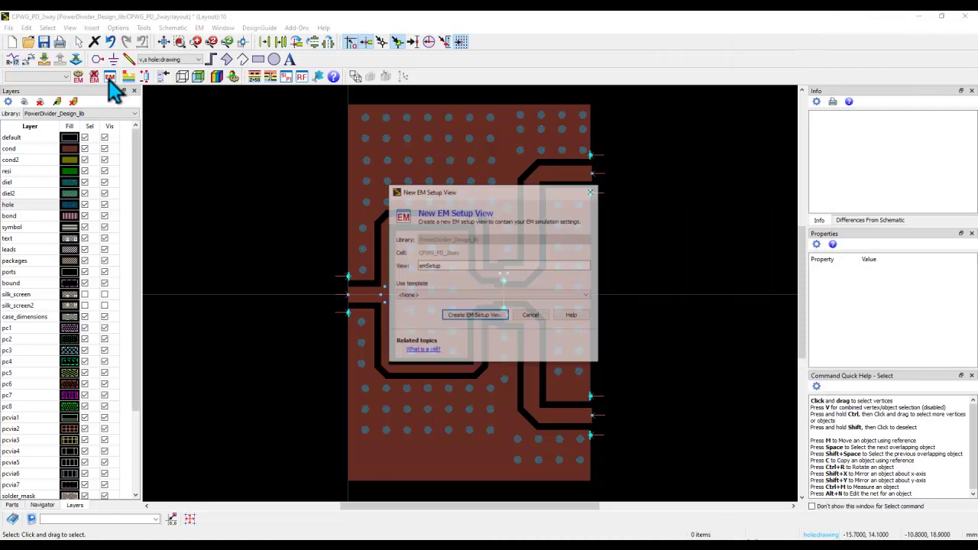
pyautogui.click(463, 320)
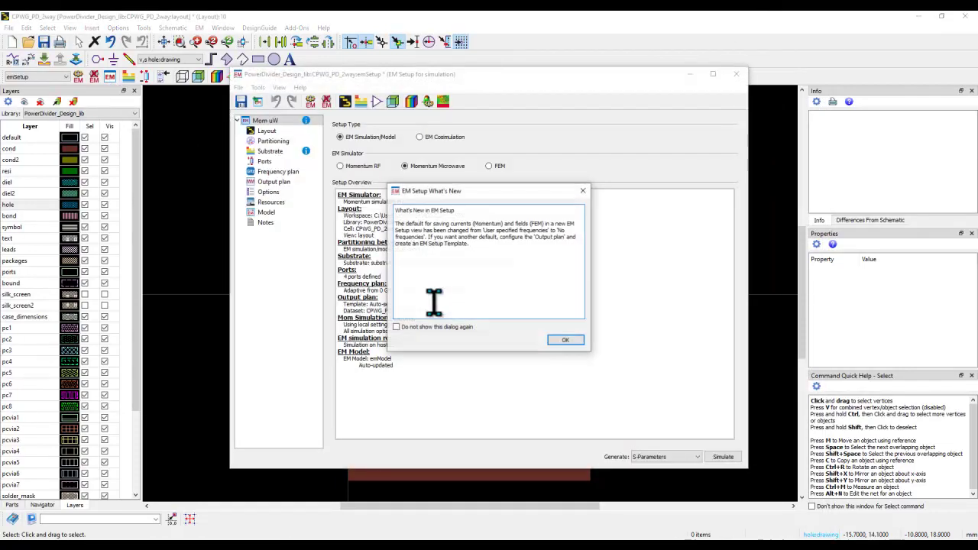
pyautogui.click(562, 340)
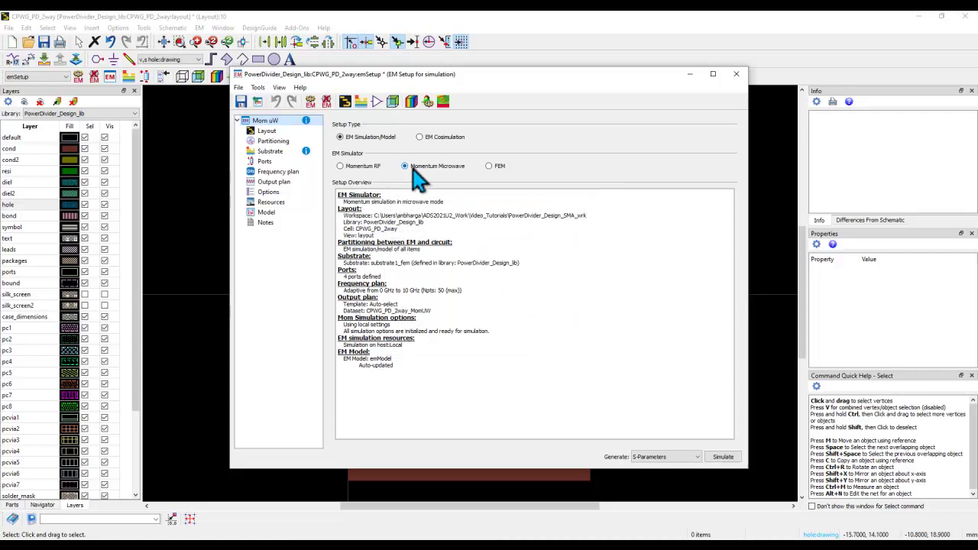
pyautogui.click(276, 153)
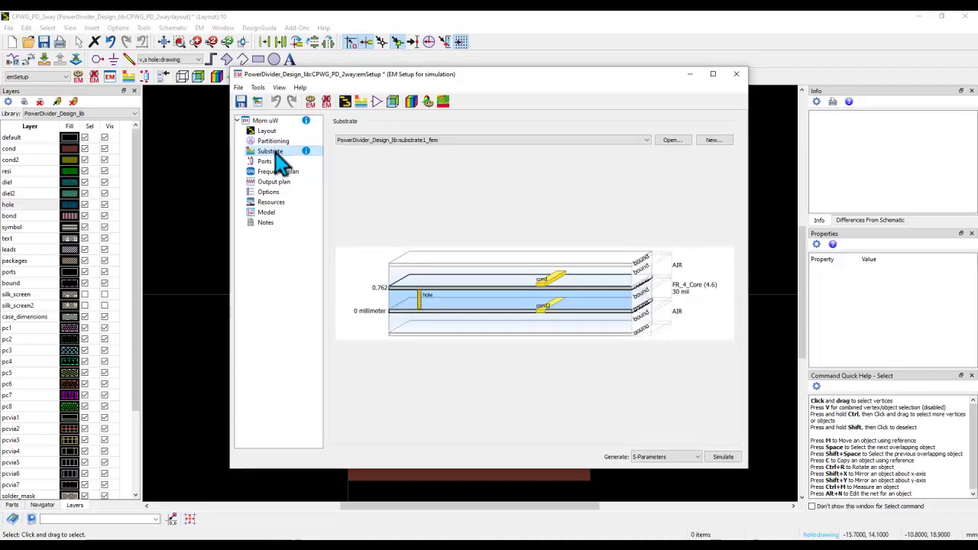
pyautogui.click(480, 142)
pyautogui.click(425, 149)
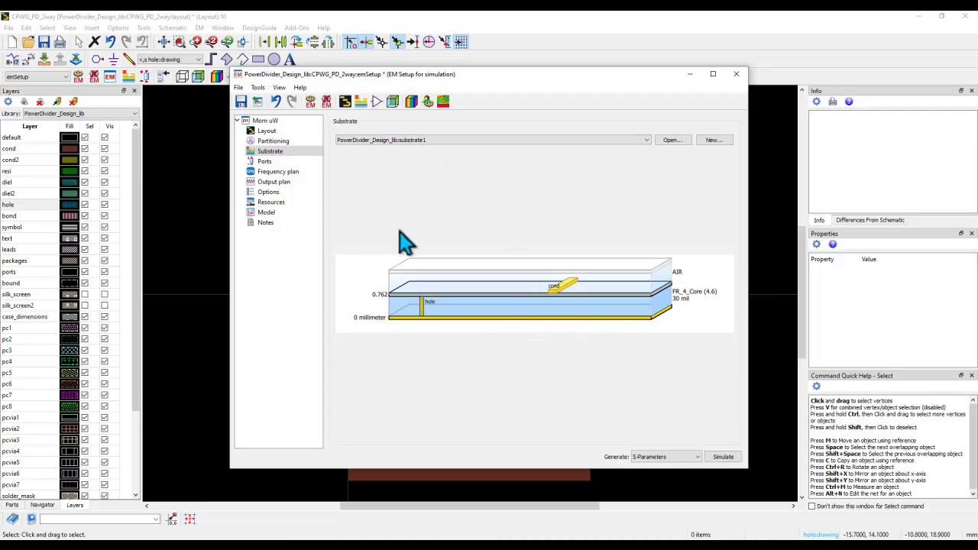
# Review the EM ports, set the adaptive frequency plan to run from 1 to 5 GHz, and check the output plan.
pyautogui.click(267, 161)
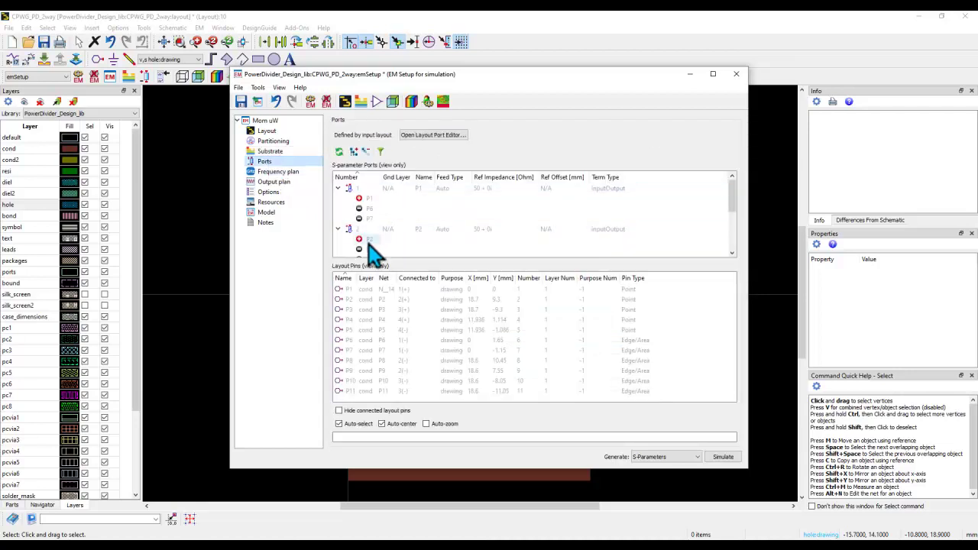
pyautogui.click(298, 173)
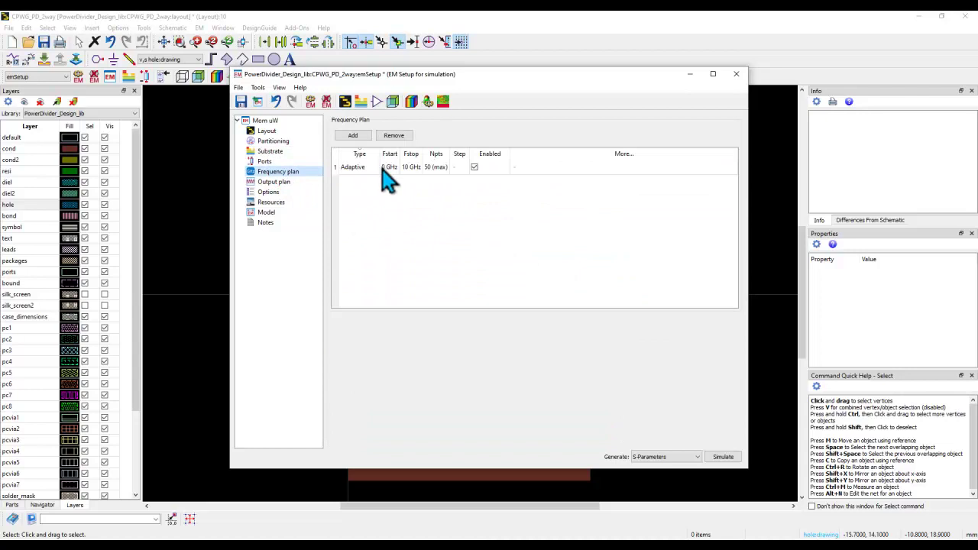
pyautogui.doubleClick(390, 167)
pyautogui.write('1')
pyautogui.doubleClick(411, 167)
pyautogui.write('5')
pyautogui.click(284, 183)
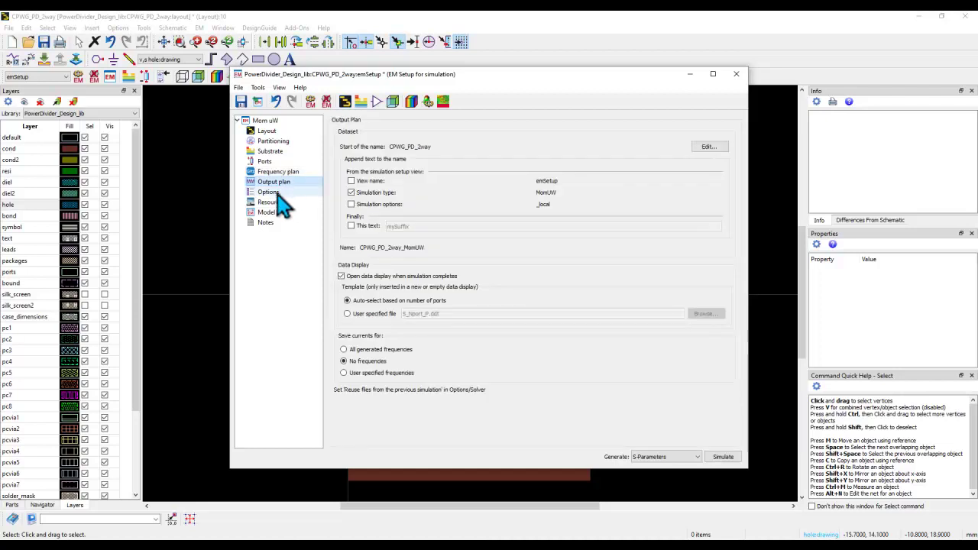
# Open the EM simulation options and arrange the setup window beside the layout so the whole divider is in view.
pyautogui.click(276, 193)
pyautogui.moveTo(449, 86); pyautogui.dragTo(657, 93)
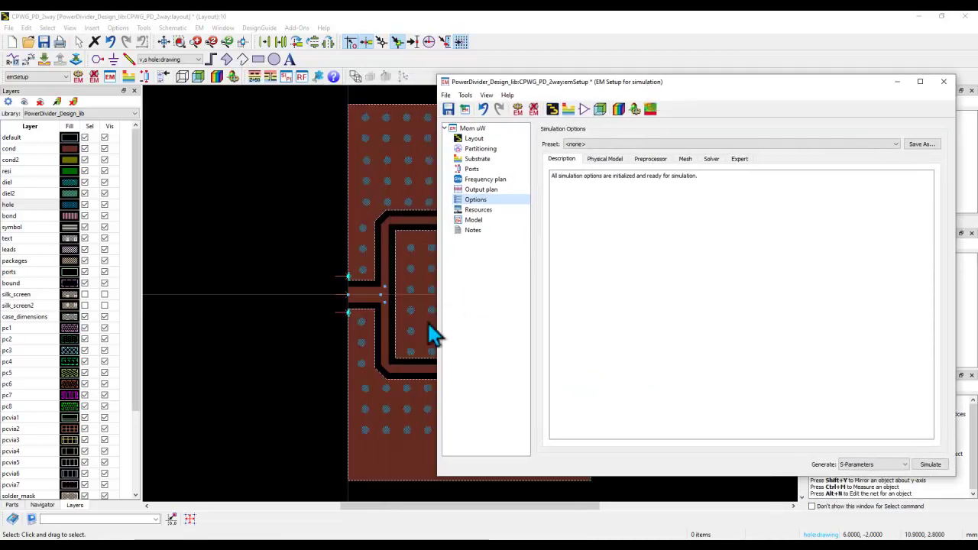
pyautogui.moveTo(438, 323); pyautogui.dragTo(600, 345)
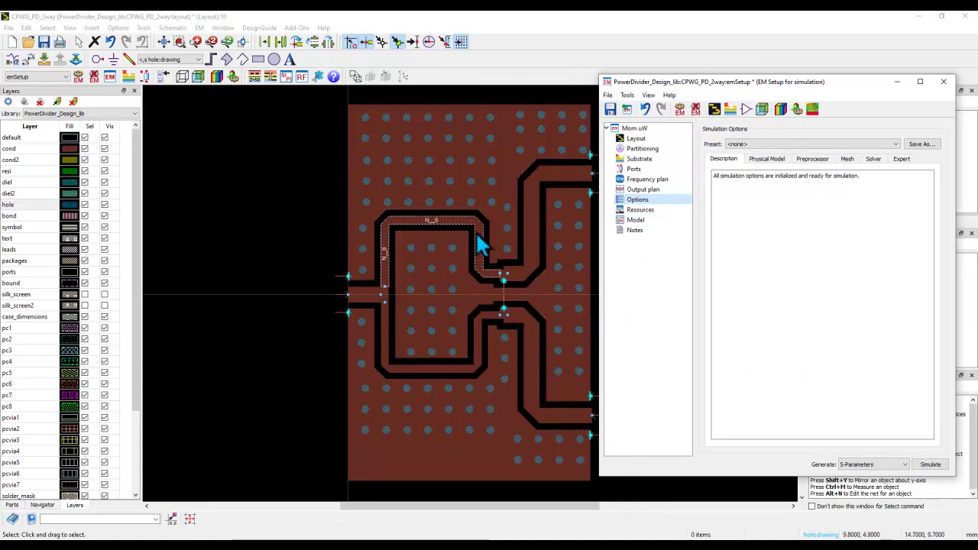
pyautogui.rightClick(346, 249)
pyautogui.moveTo(281, 233); pyautogui.dragTo(185, 242)
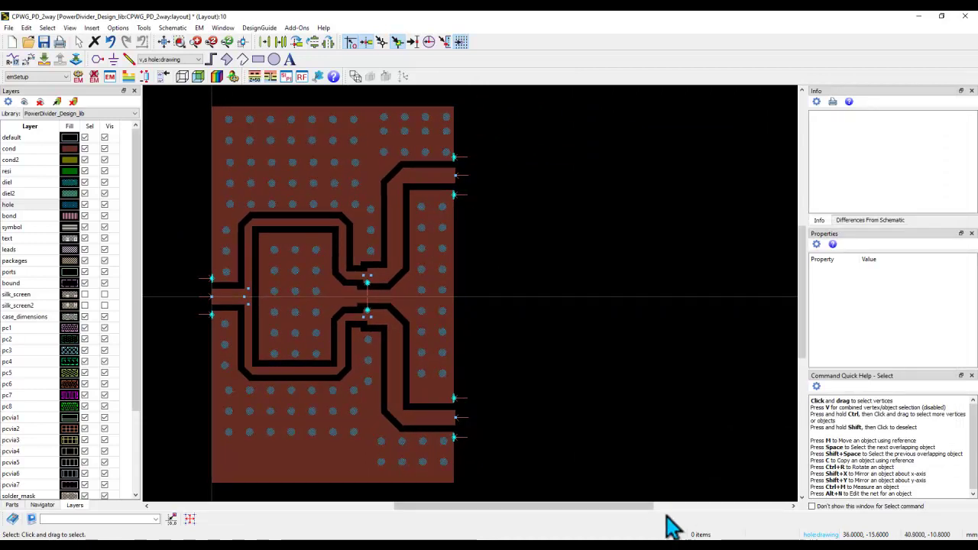
pyautogui.click(819, 525)
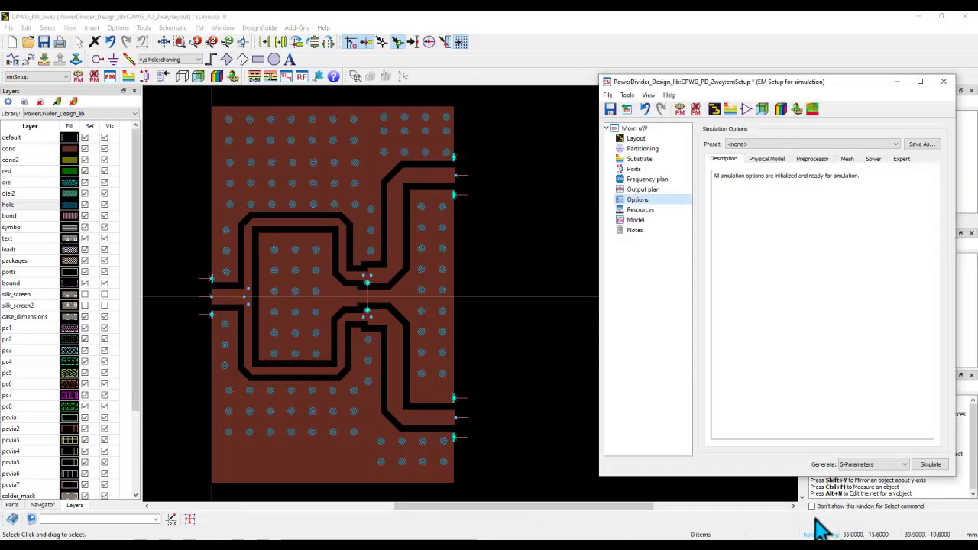
pyautogui.moveTo(712, 82); pyautogui.dragTo(633, 97)
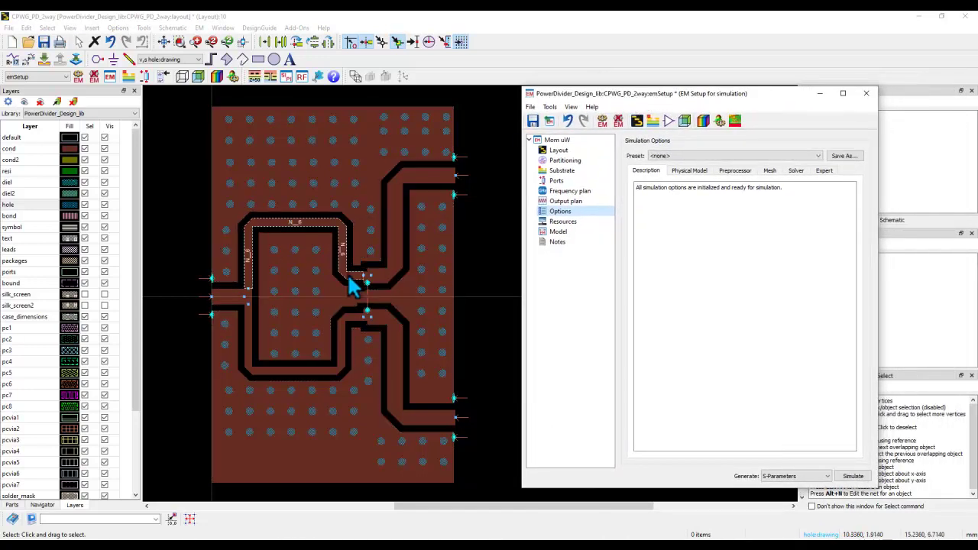
pyautogui.click(364, 148)
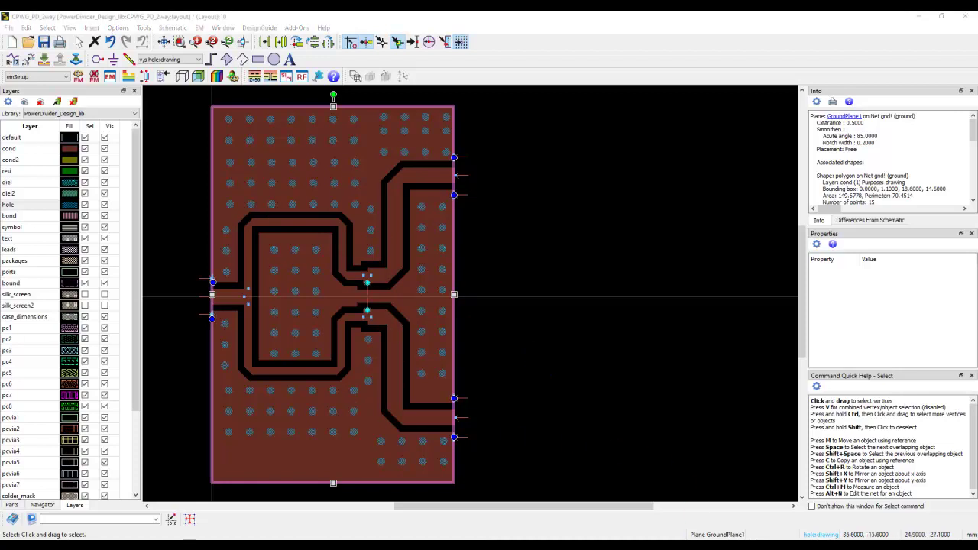
pyautogui.click(808, 519)
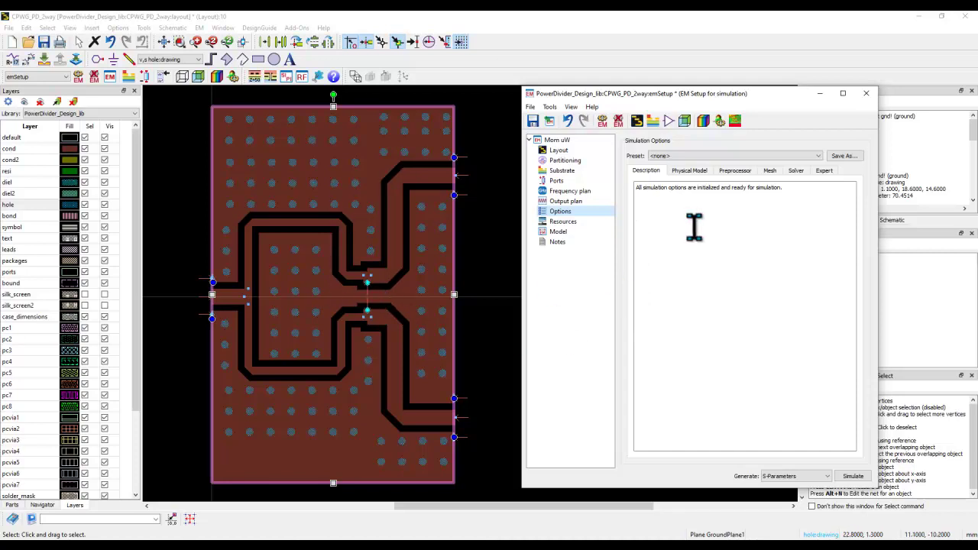
# Set the via model type for currents to Wire in the global physical model options.
pyautogui.click(687, 173)
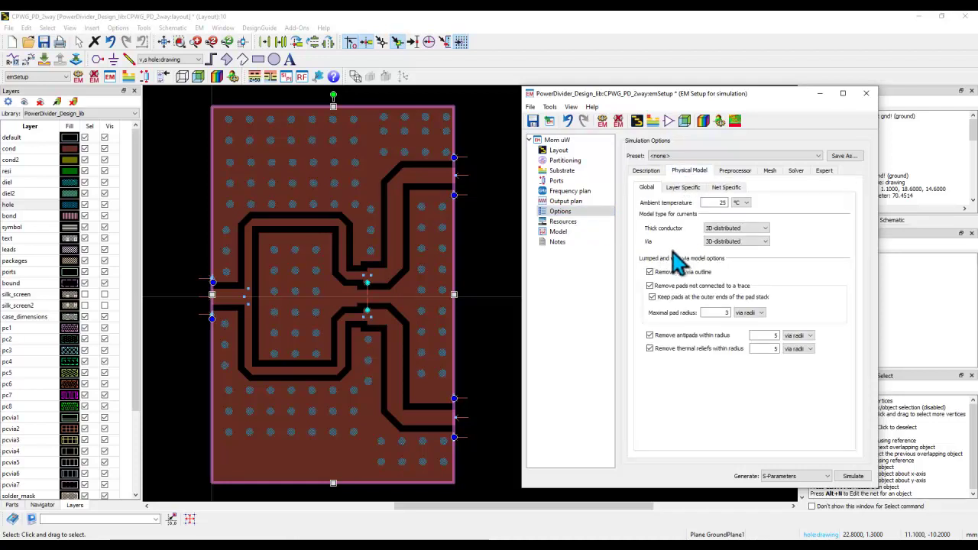
pyautogui.click(734, 241)
pyautogui.click(722, 261)
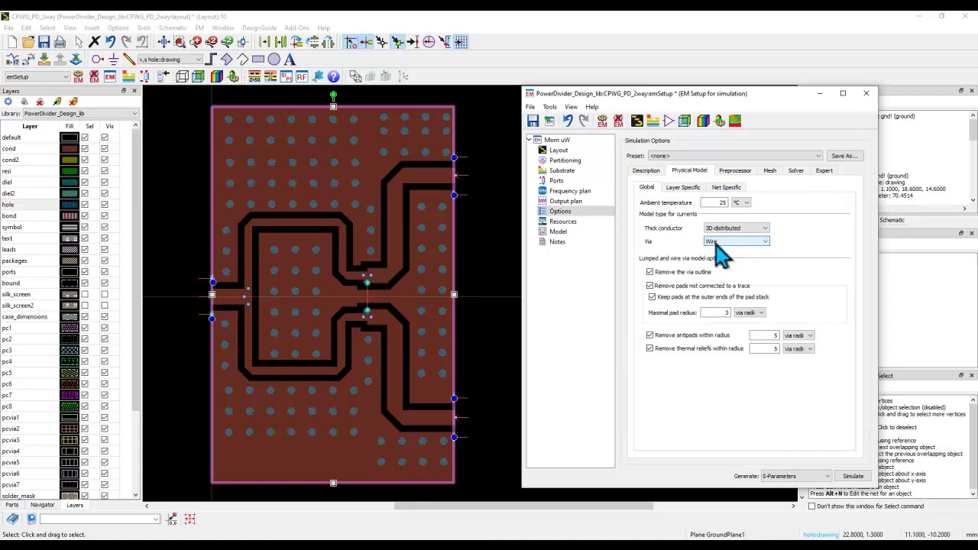
pyautogui.moveTo(722, 257)
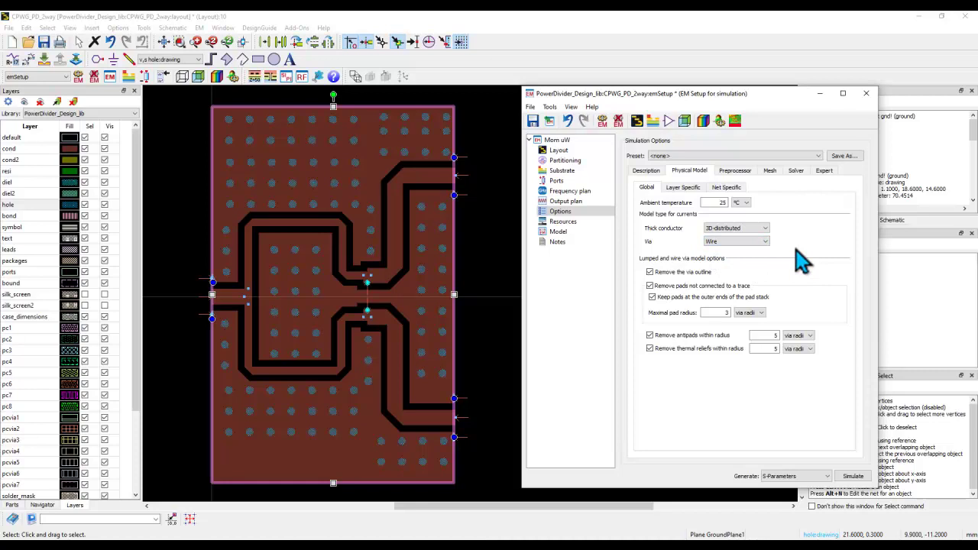
# Review the global mesh settings and select nets in the net-specific list, including N__5 and N__6, to identify them in the layout.
pyautogui.click(770, 172)
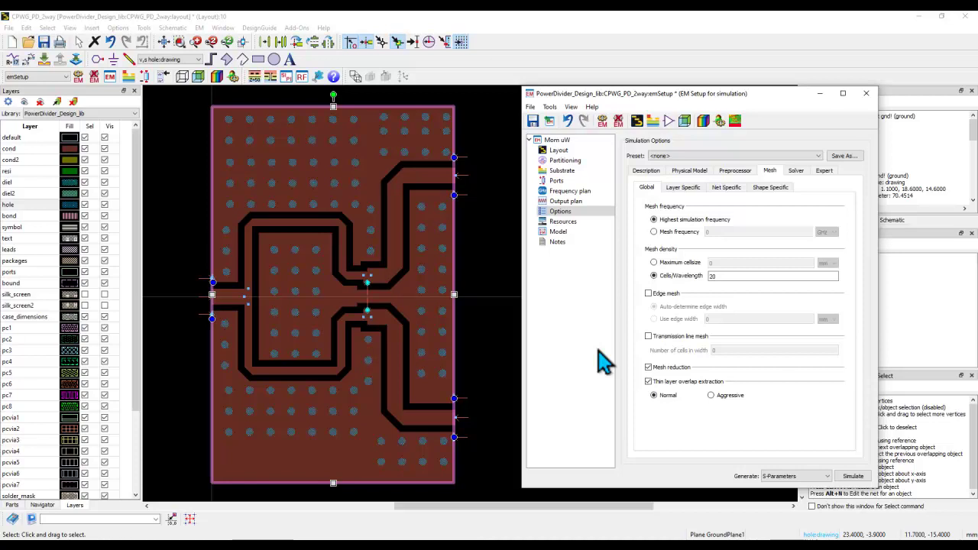
pyautogui.click(728, 191)
pyautogui.scroll(-3, 719, 317)
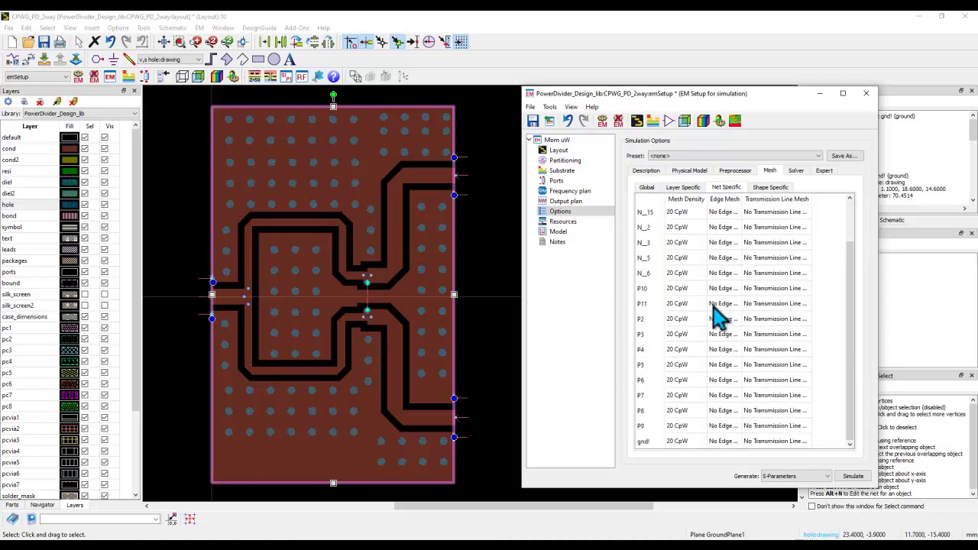
pyautogui.scroll(1, 695, 409)
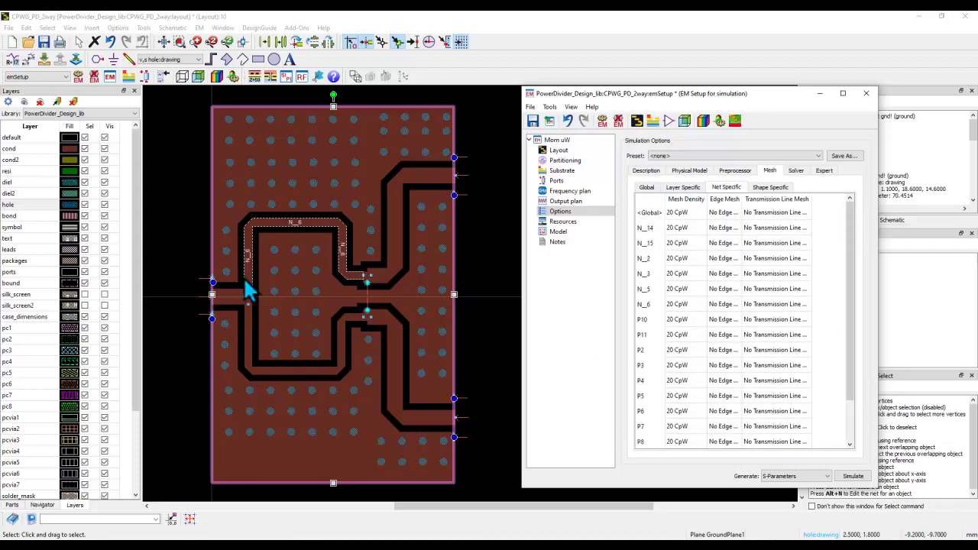
pyautogui.click(646, 228)
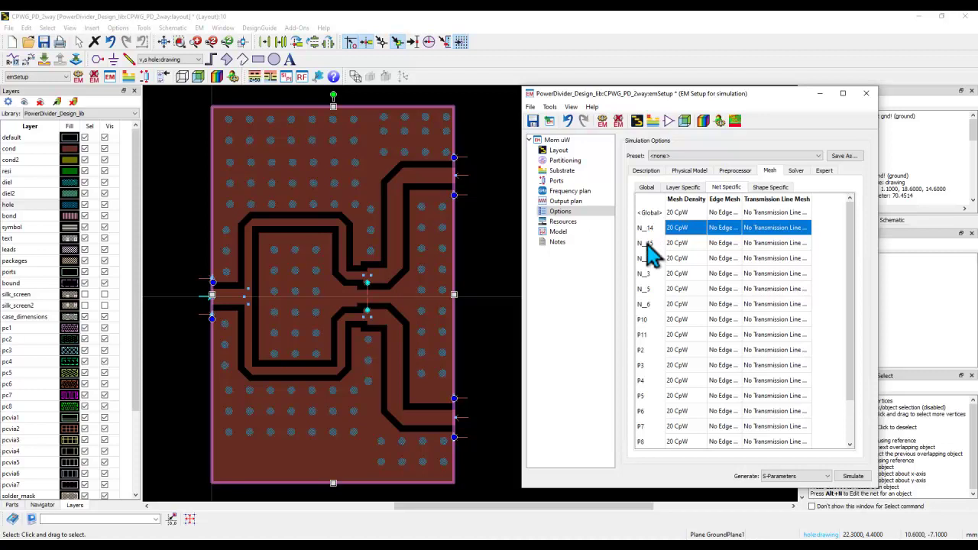
pyautogui.click(646, 243)
pyautogui.click(644, 259)
pyautogui.click(656, 289)
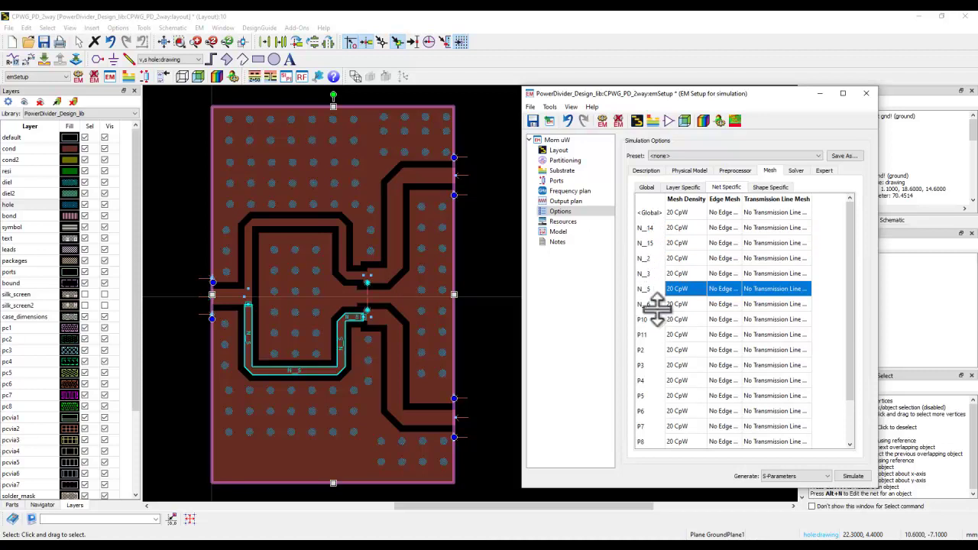
pyautogui.click(675, 304)
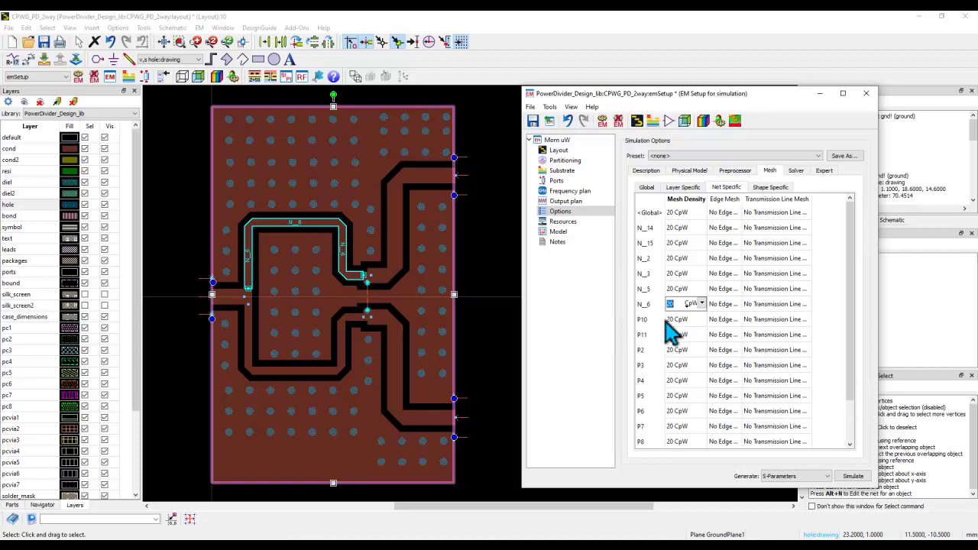
pyautogui.scroll(-1, 670, 336)
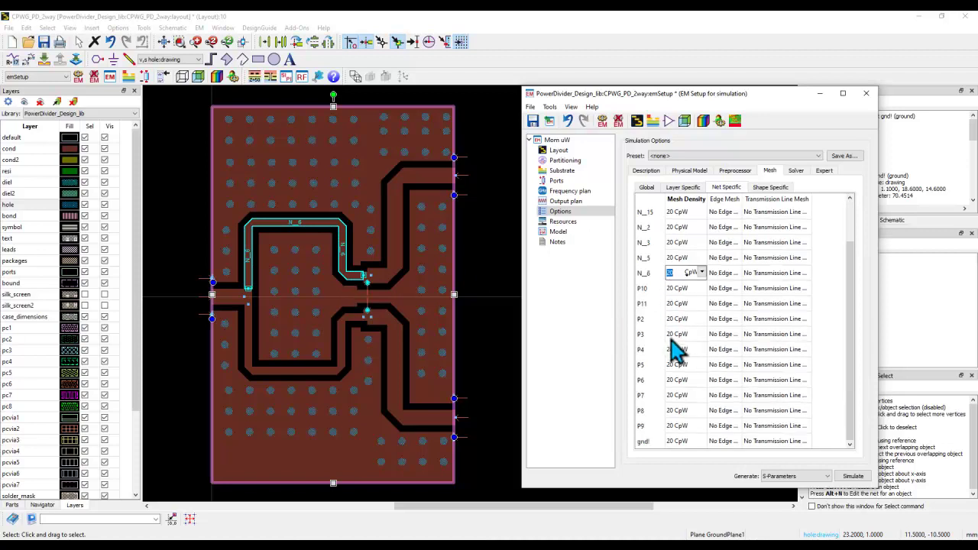
# Set the net-specific mesh density of the gnd! net to 10 CpW.
pyautogui.click(645, 443)
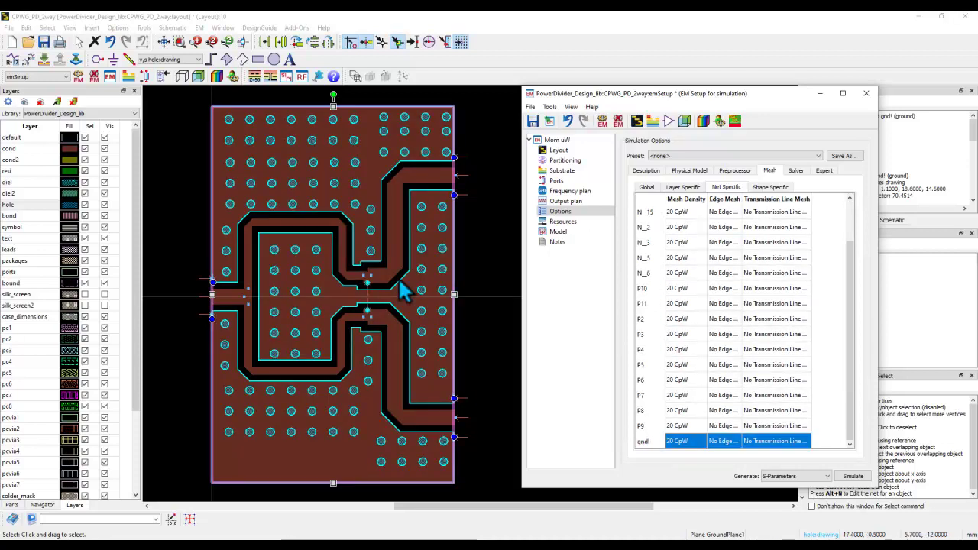
pyautogui.click(669, 442)
pyautogui.write('10')
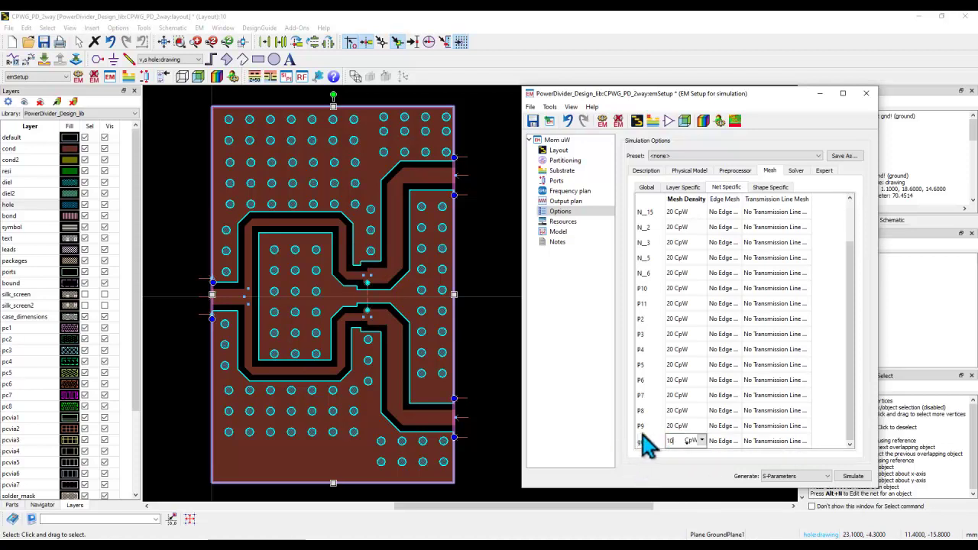
pyautogui.click(645, 428)
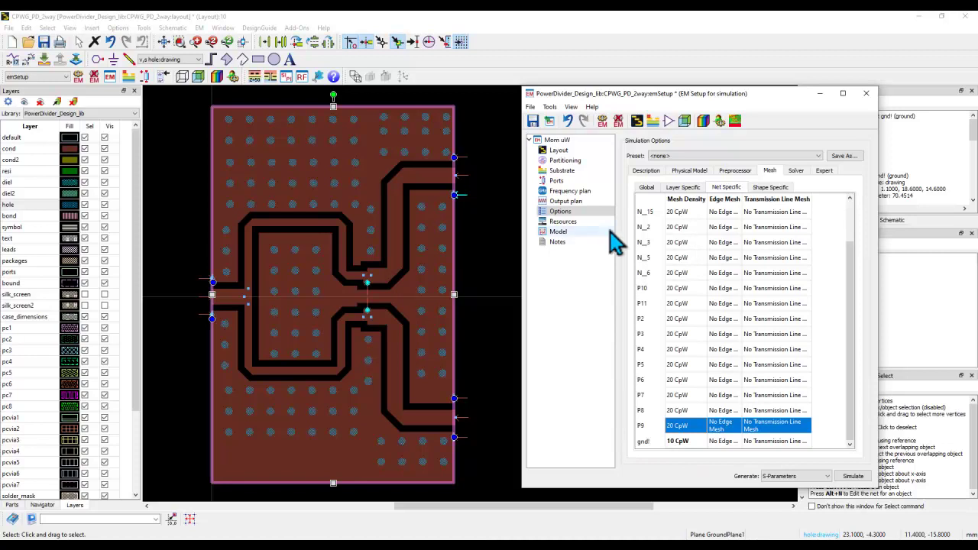
# Save the EM setup and start the S-Parameters simulation.
pyautogui.click(533, 122)
pyautogui.click(853, 476)
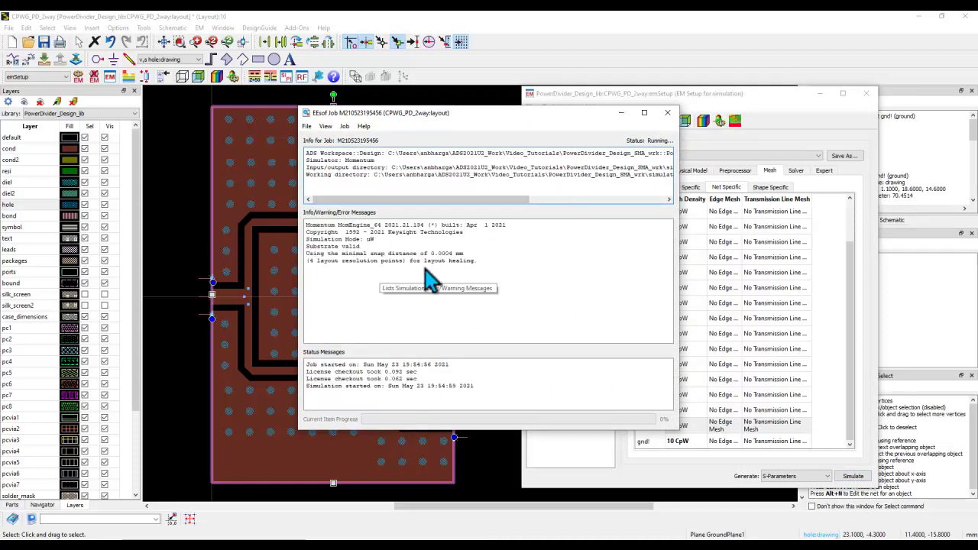
# Widen the edge mesh column in the net-specific mesh settings and view the edge mesh choices for net N__3.
pyautogui.click(720, 96)
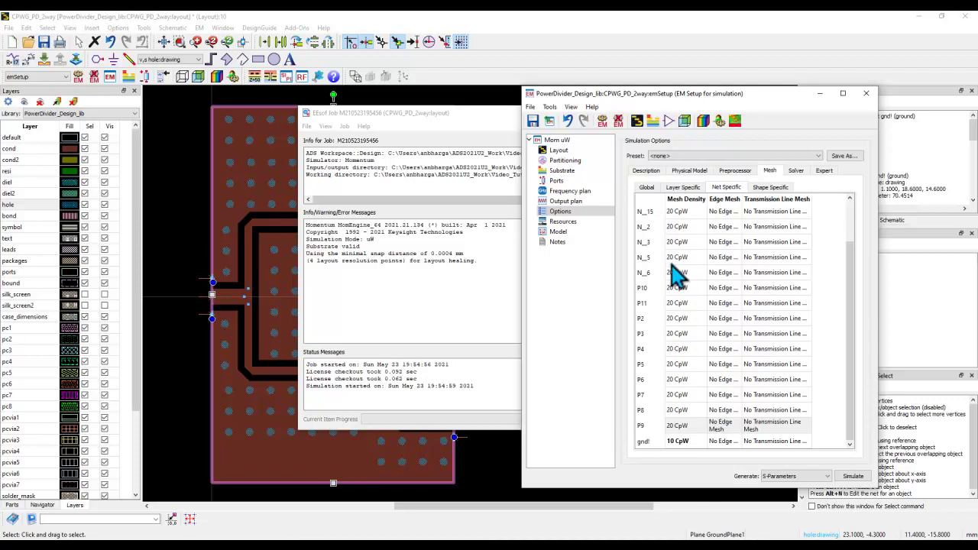
pyautogui.moveTo(742, 201); pyautogui.dragTo(759, 200)
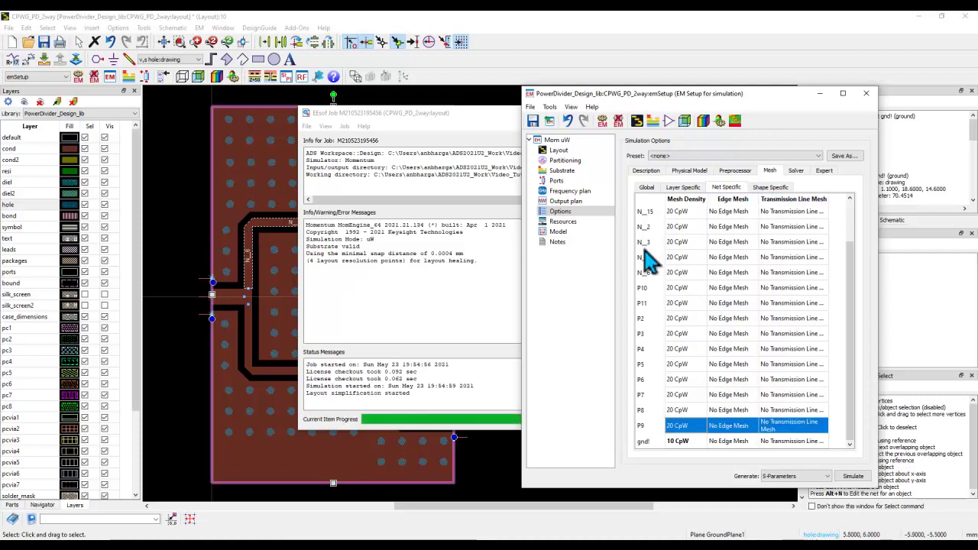
pyautogui.click(738, 243)
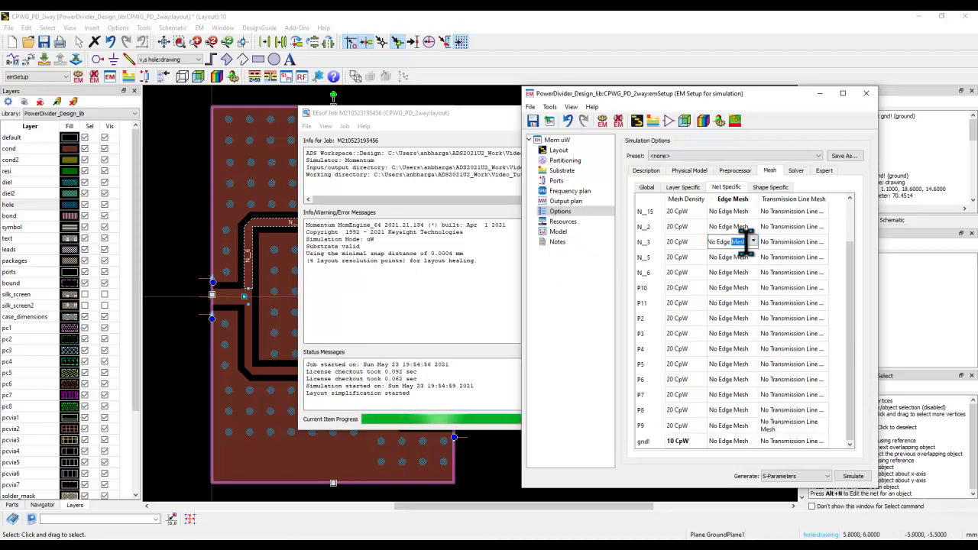
pyautogui.doubleClick(740, 242)
pyautogui.click(752, 242)
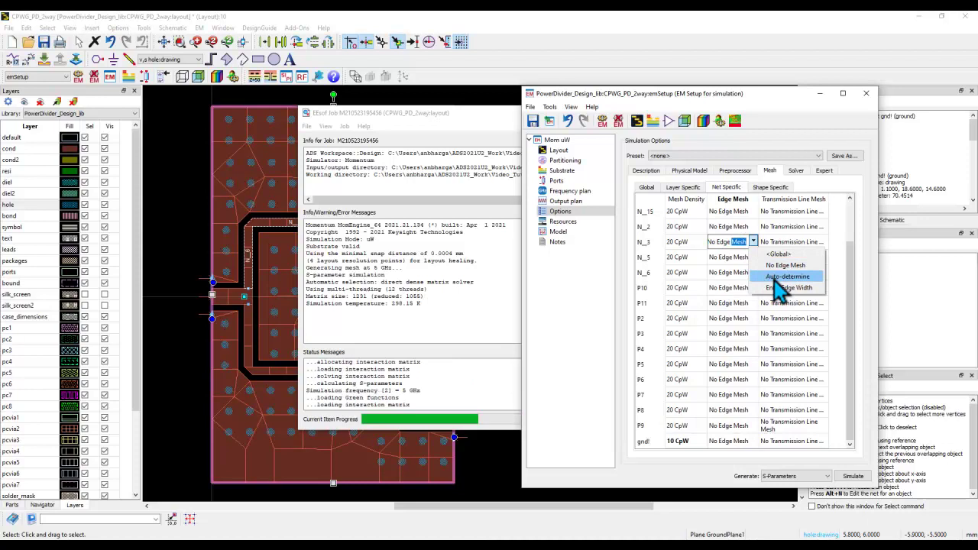
pyautogui.click(811, 192)
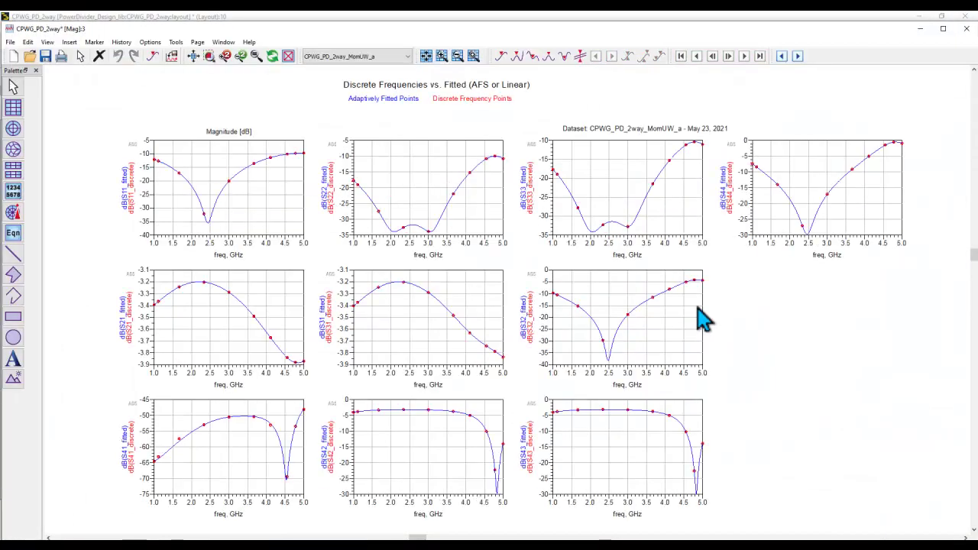
# Enlarge the results display and examine the magnitude plots for return loss, transmission and isolation against frequency.
pyautogui.click(943, 29)
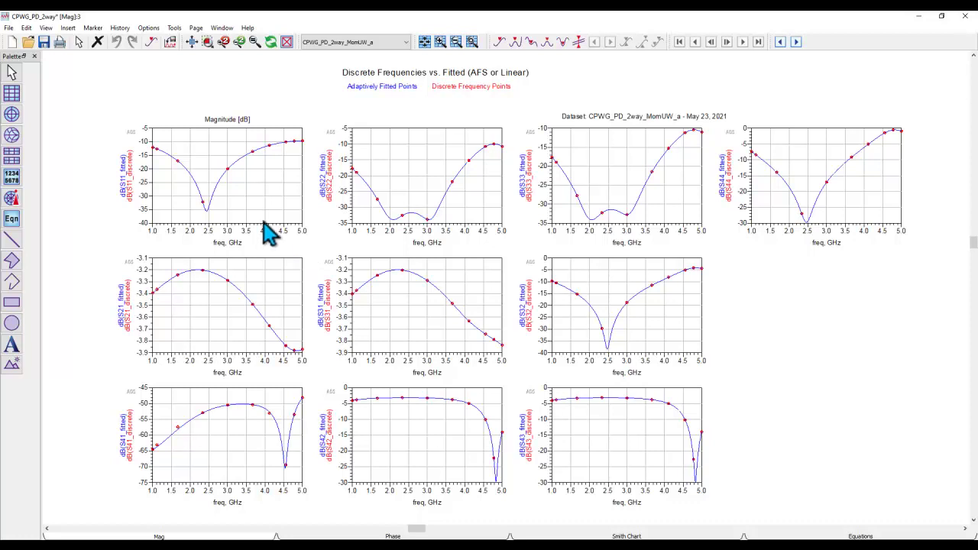
pyautogui.scroll(3, 268, 225)
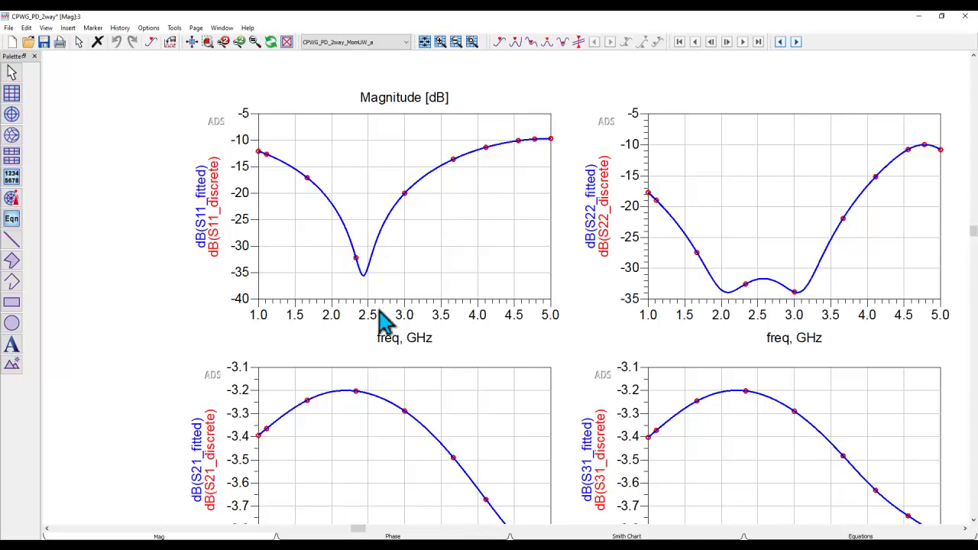
pyautogui.scroll(-2, 466, 306)
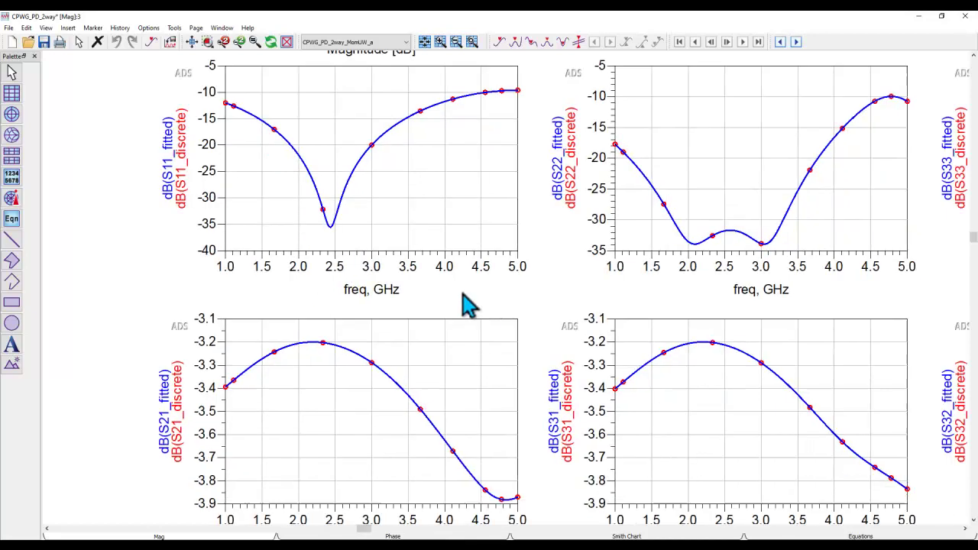
pyautogui.scroll(2, 399, 222)
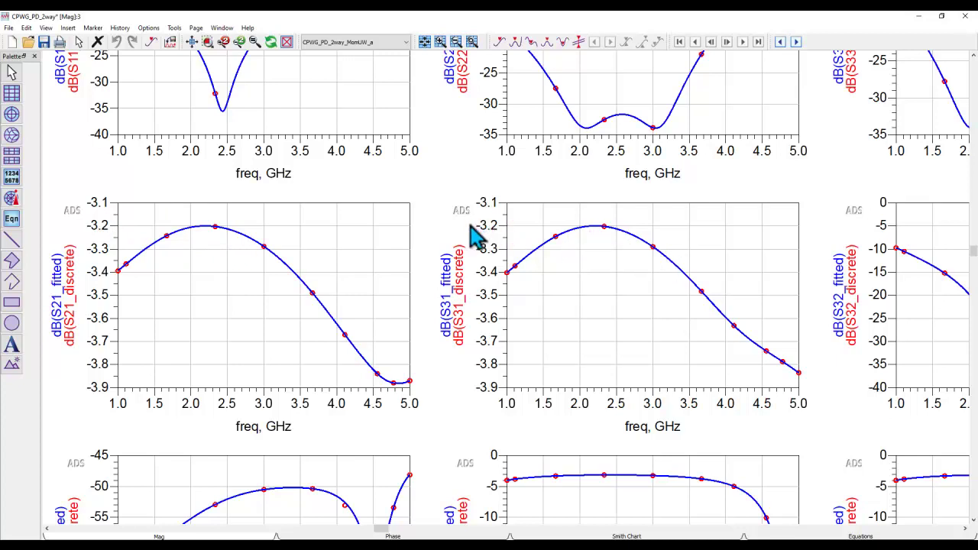
pyautogui.click(207, 41)
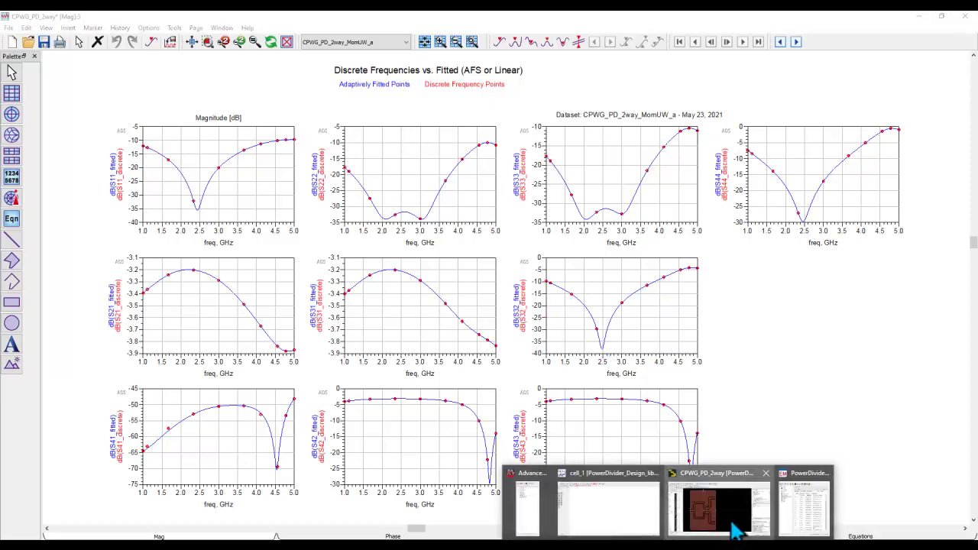
# Switch to the CPWG_PD_2way layout, clear the EM mesh from it and deselect the ground plane.
pyautogui.click(730, 520)
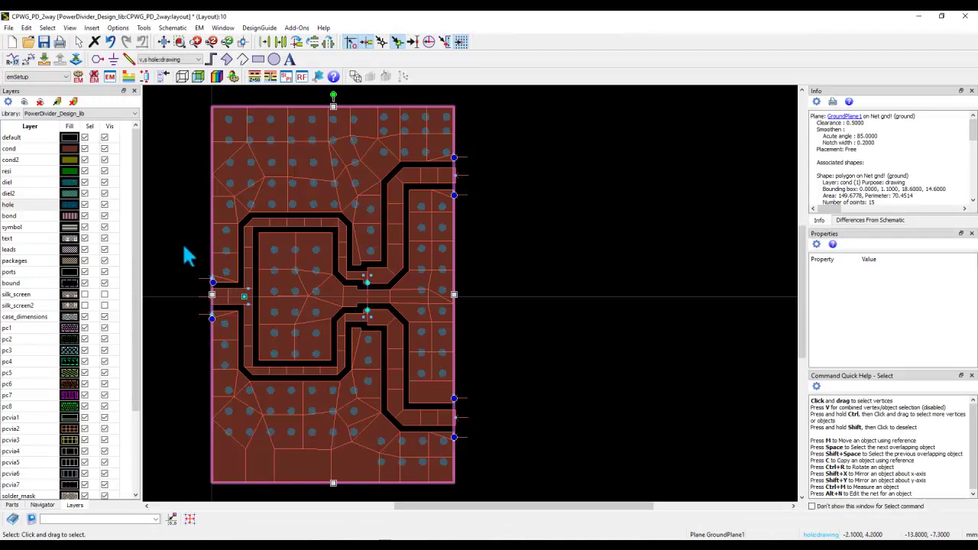
pyautogui.click(163, 42)
pyautogui.click(198, 29)
pyautogui.click(219, 85)
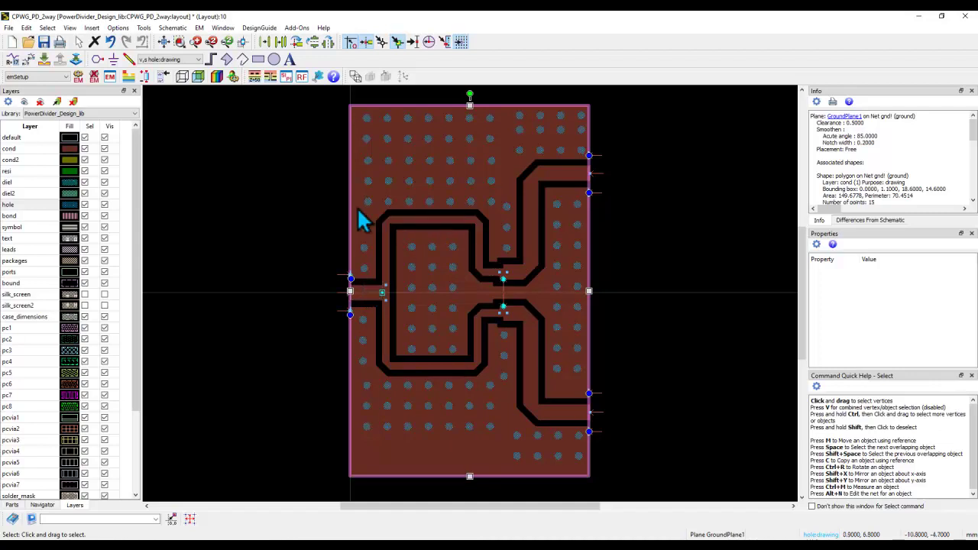
pyautogui.click(309, 218)
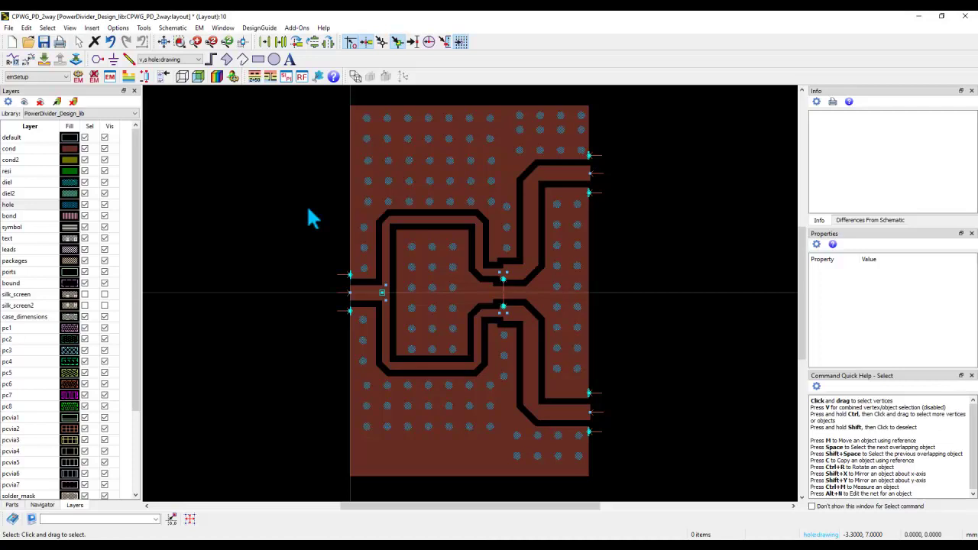
# Set the trace width of the divider's upper arm to 1 mm.
pyautogui.scroll(2, 480, 283)
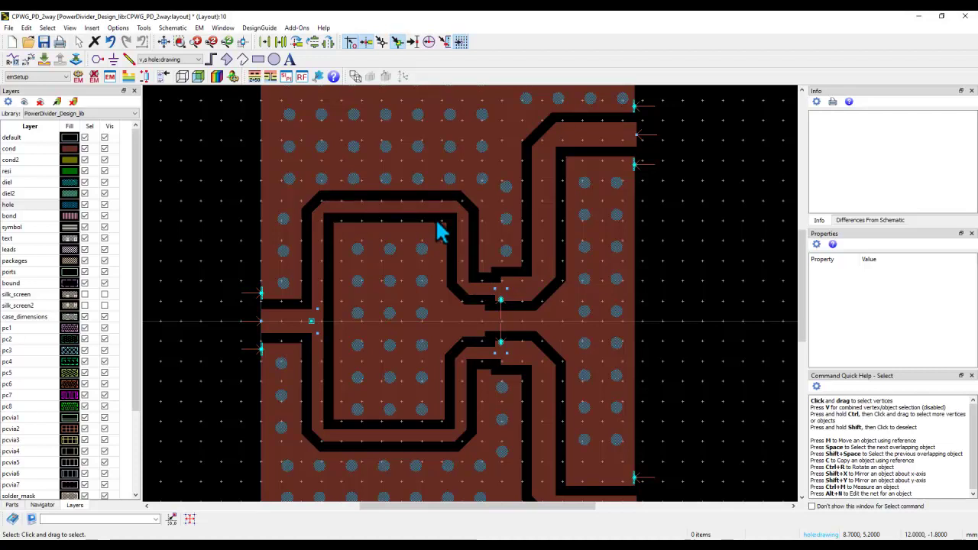
pyautogui.scroll(-1, 441, 236)
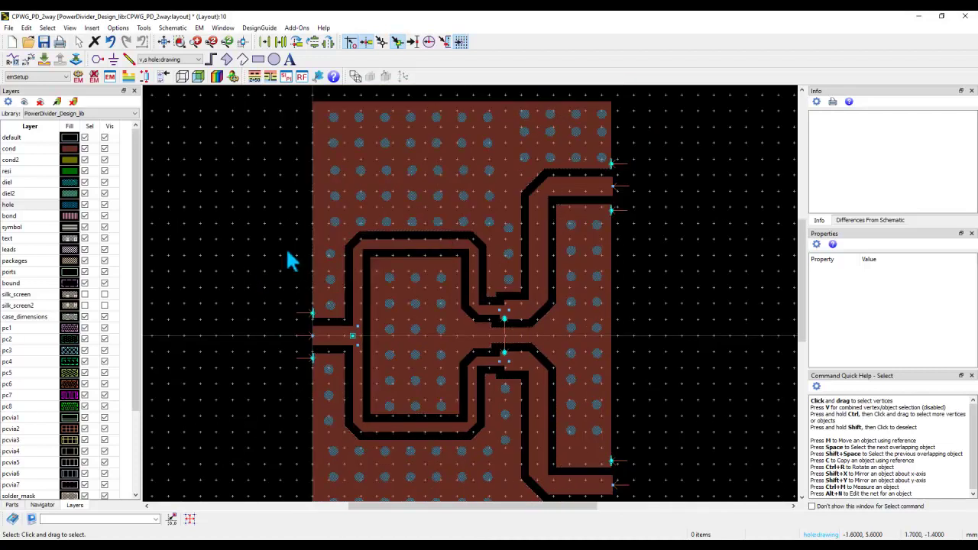
pyautogui.doubleClick(398, 245)
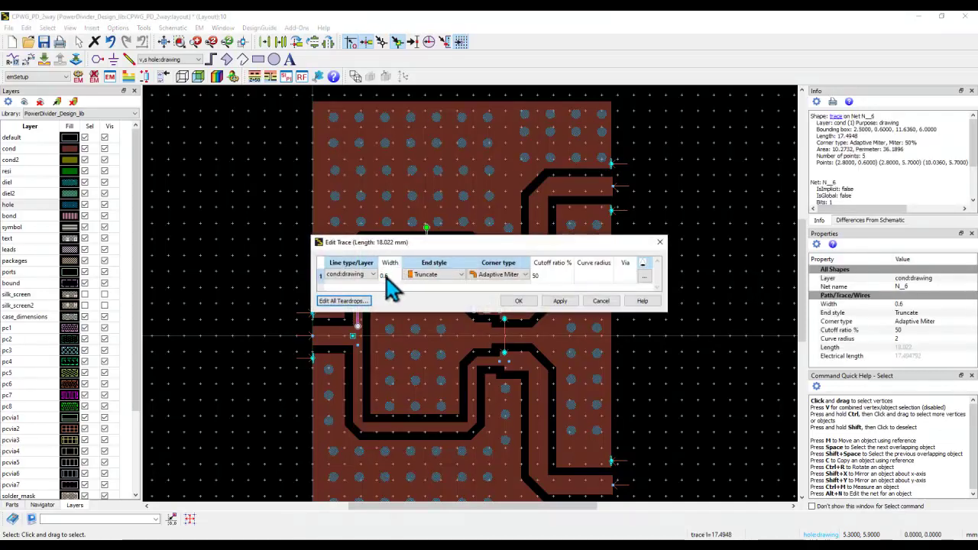
pyautogui.click(387, 275)
pyautogui.write('1')
pyautogui.click(518, 301)
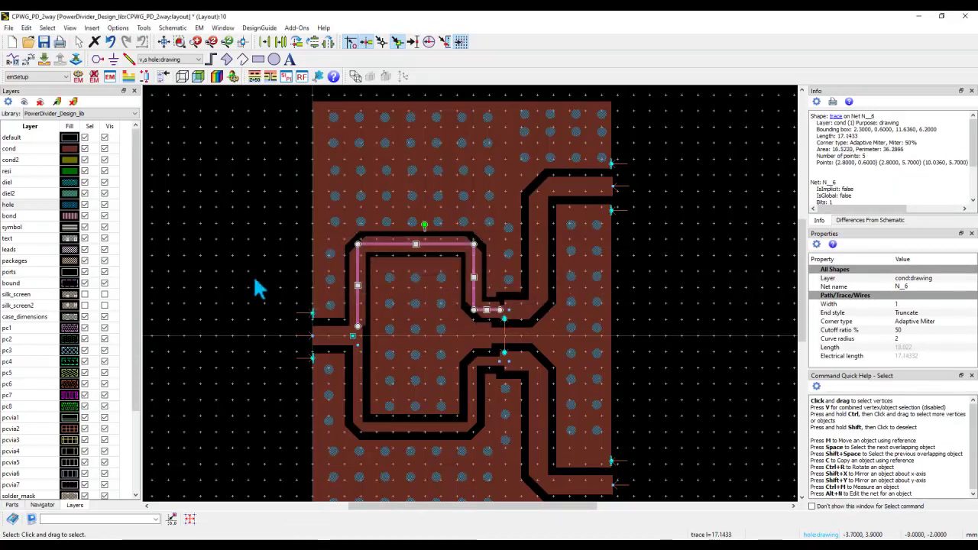
# Regenerate the ground plane around the upper arm trace.
pyautogui.click(258, 289)
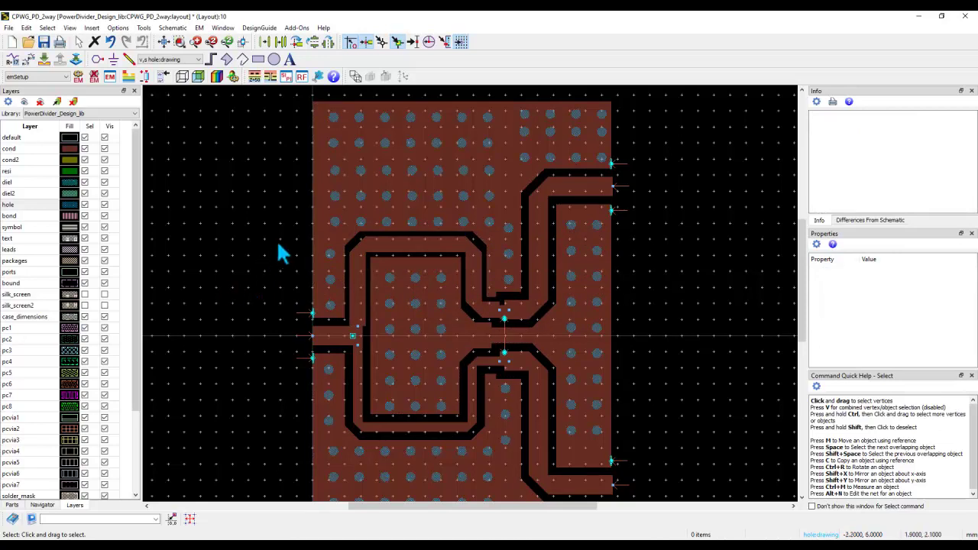
pyautogui.rightClick(318, 236)
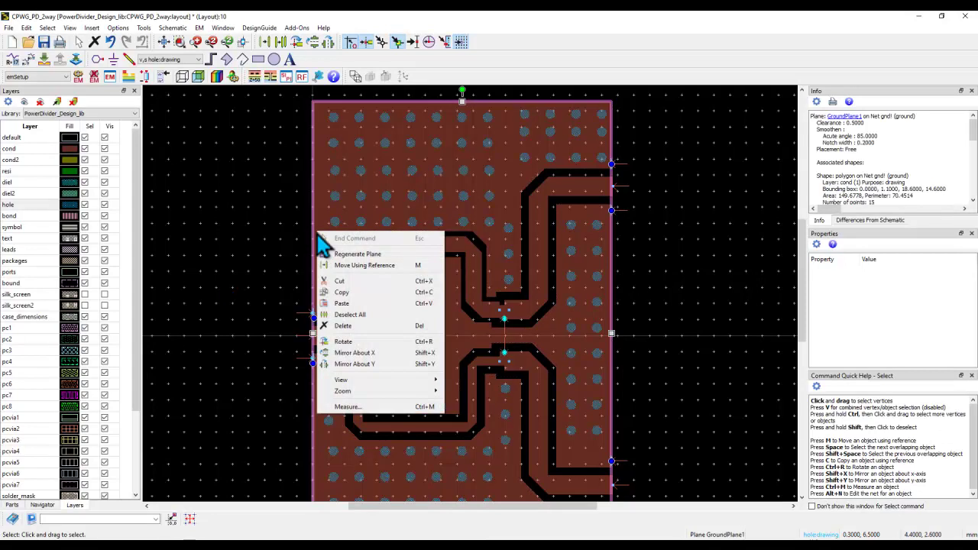
pyautogui.click(337, 254)
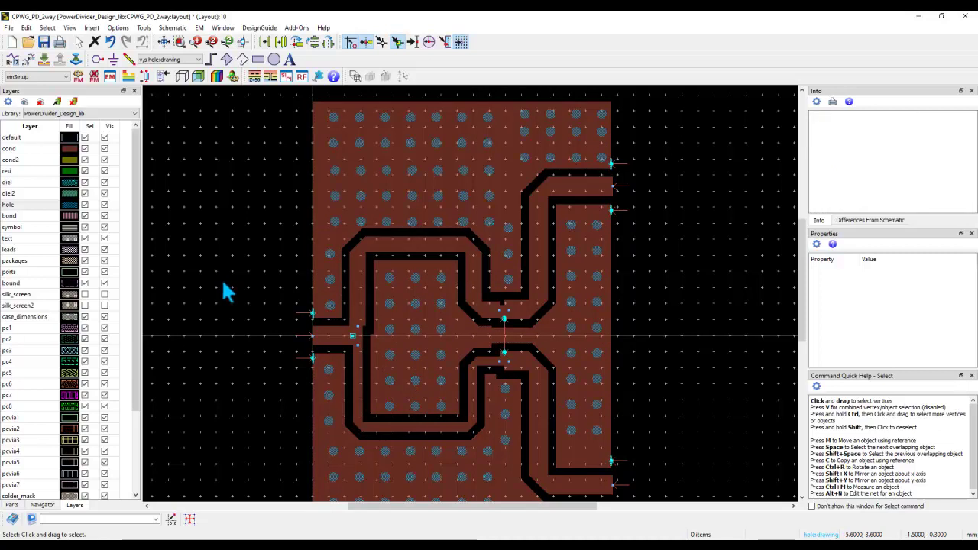
# Undo the ground plane regeneration and the upper arm width change, and clear the EM mesh from the layout.
pyautogui.press('space')
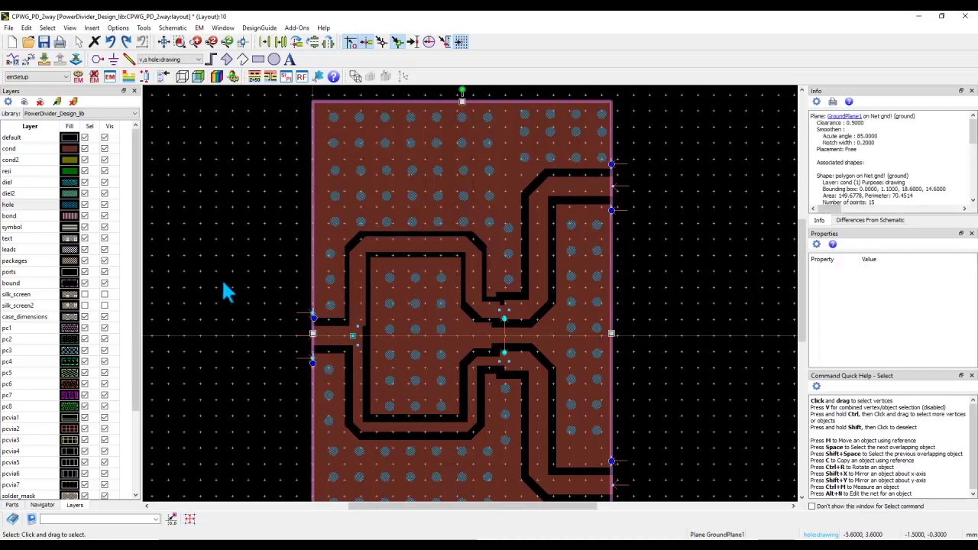
pyautogui.press('space')
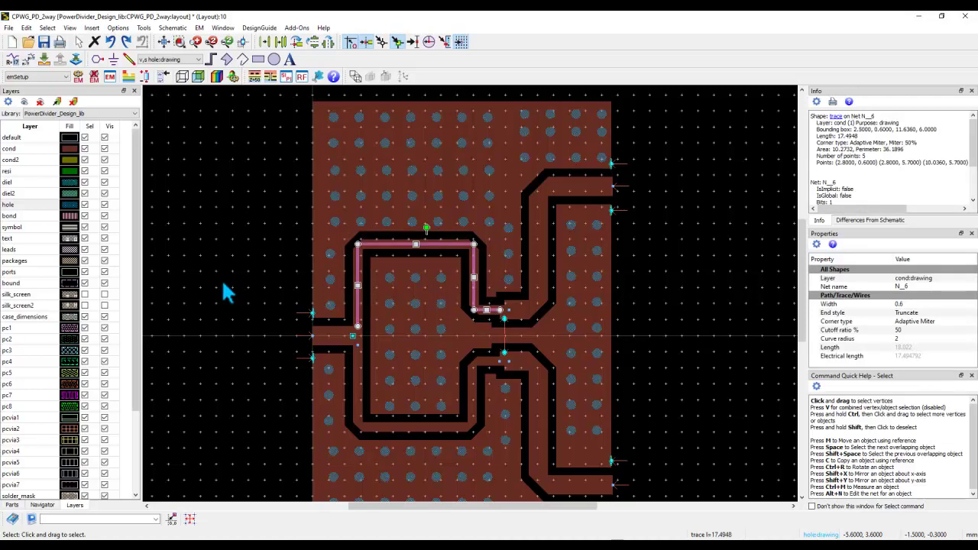
pyautogui.press('space')
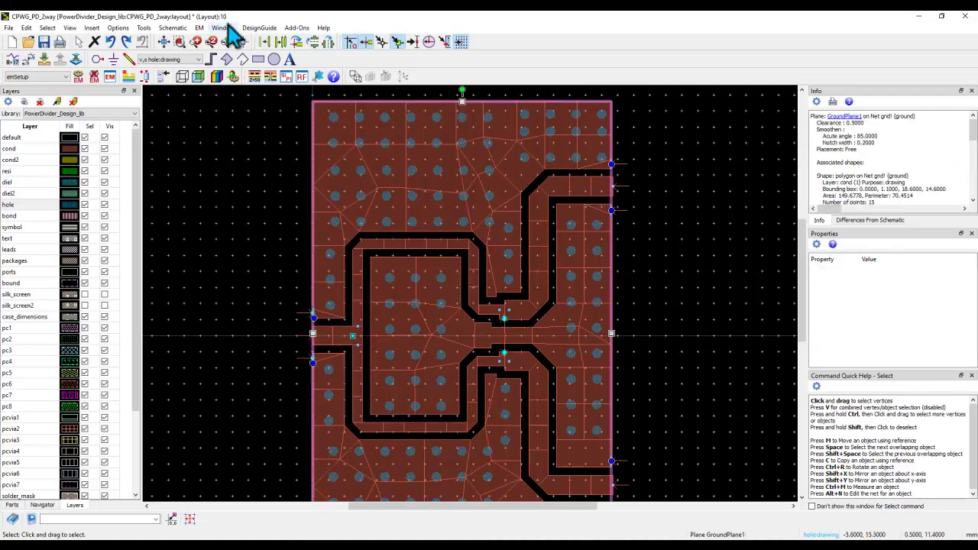
pyautogui.click(198, 27)
pyautogui.click(228, 86)
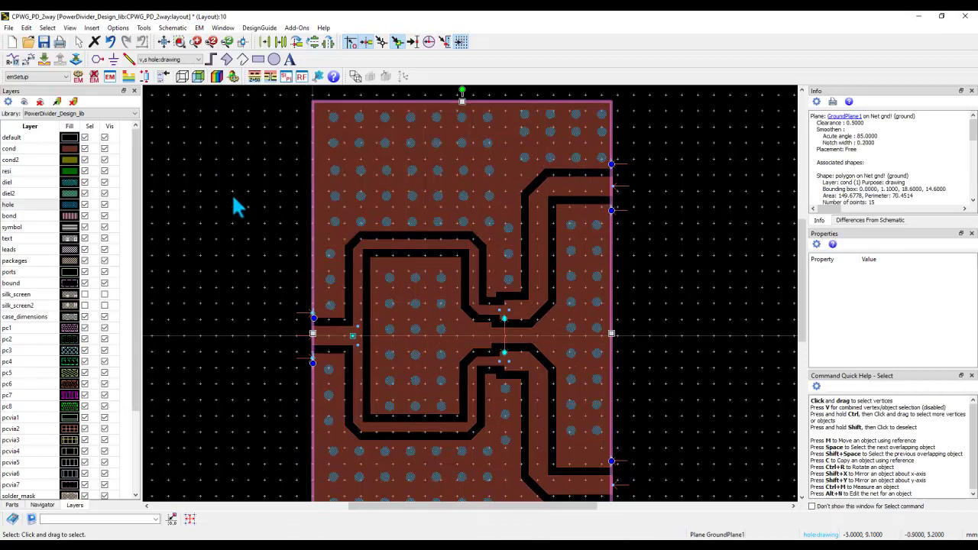
# Move the upper arm trace's horizontal segment 0.5 mm toward the divider's centre line and regenerate the ground plane around it.
pyautogui.click(239, 226)
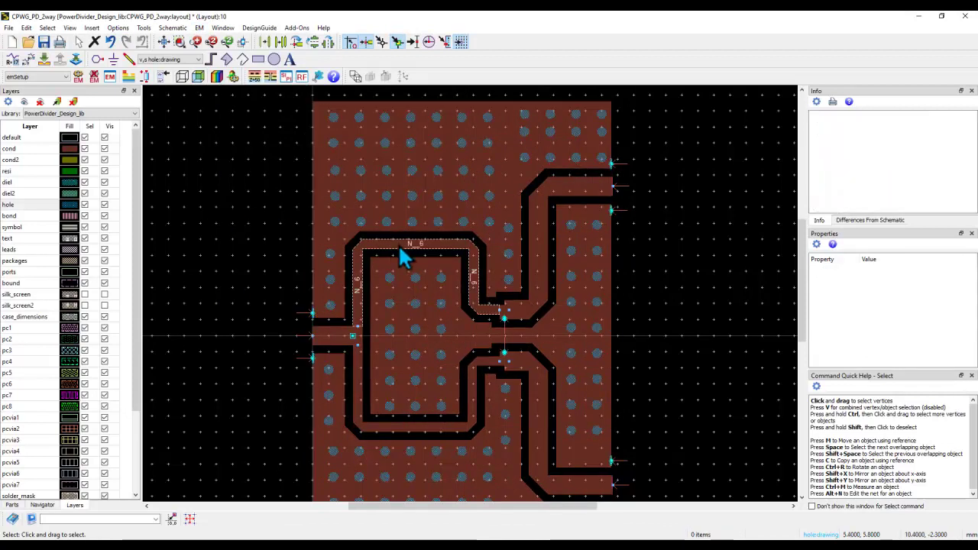
pyautogui.click(398, 244)
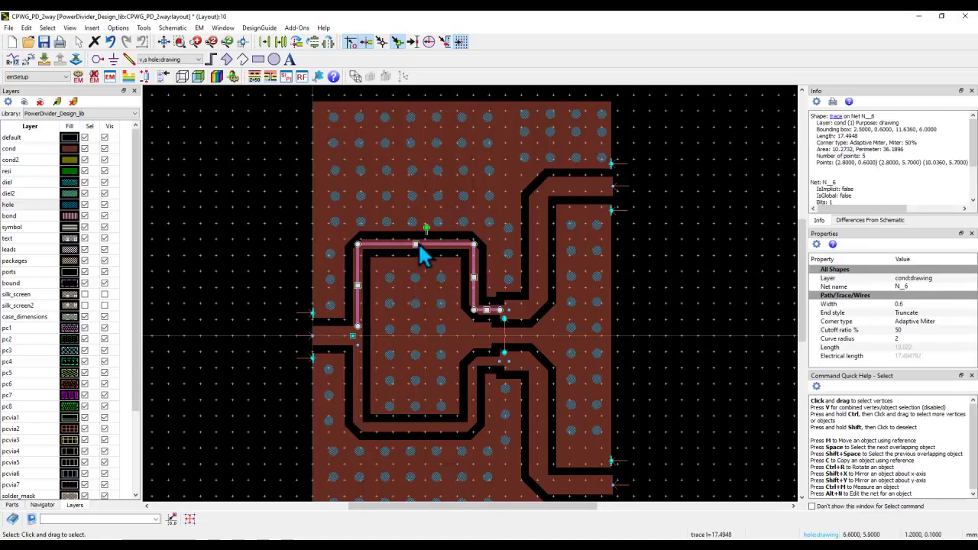
pyautogui.moveTo(414, 243); pyautogui.dragTo(420, 264)
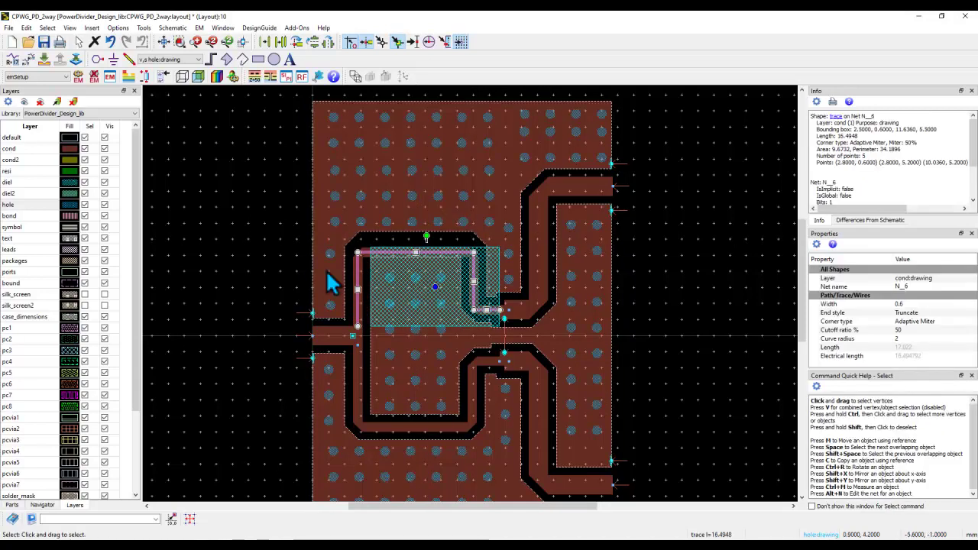
pyautogui.click(222, 263)
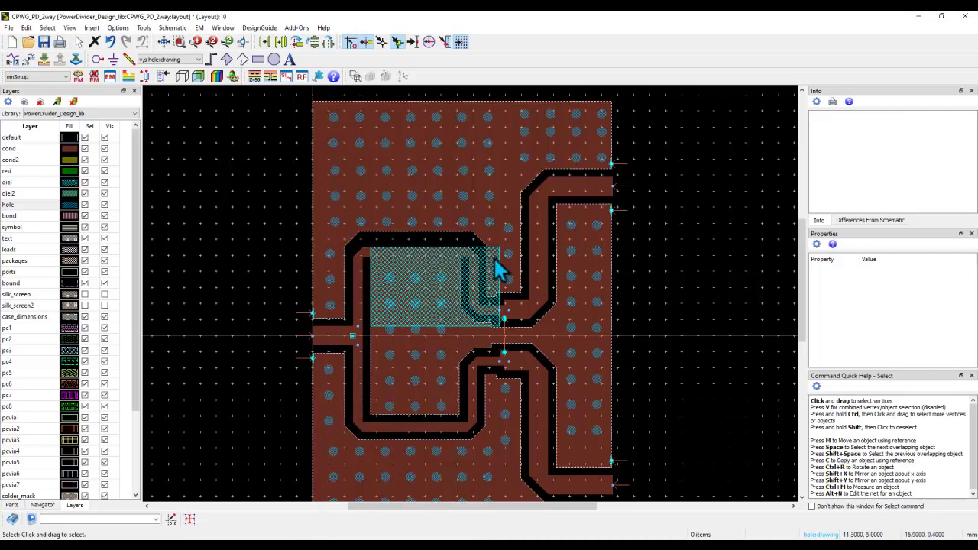
pyautogui.rightClick(508, 193)
pyautogui.click(520, 215)
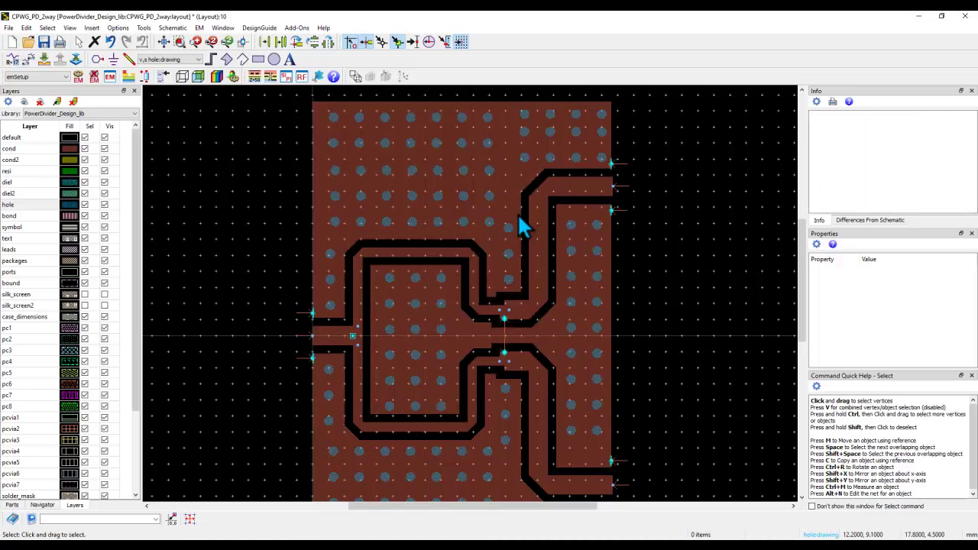
# Undo the ground plane regeneration and the move of the upper arm segment, and clear the selection.
pyautogui.click(448, 253)
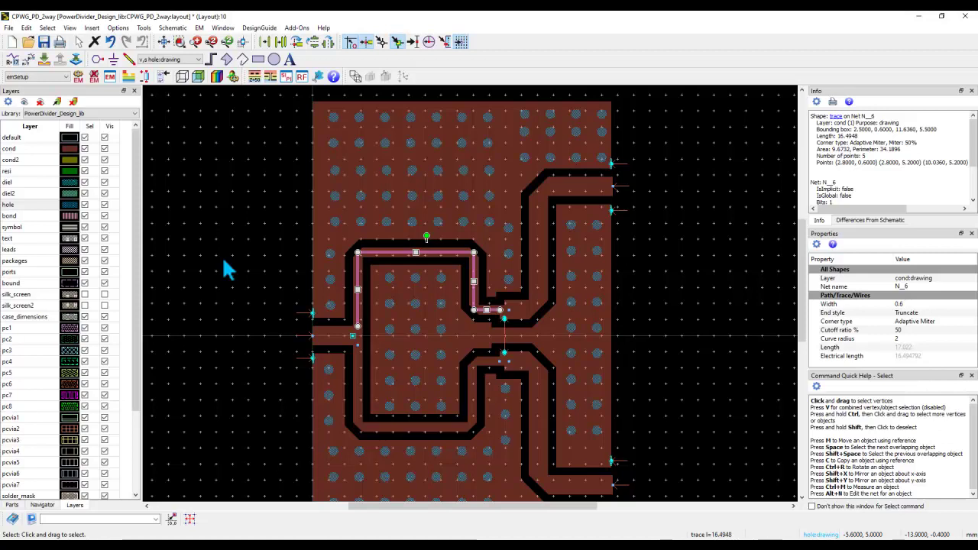
pyautogui.press('Delete')
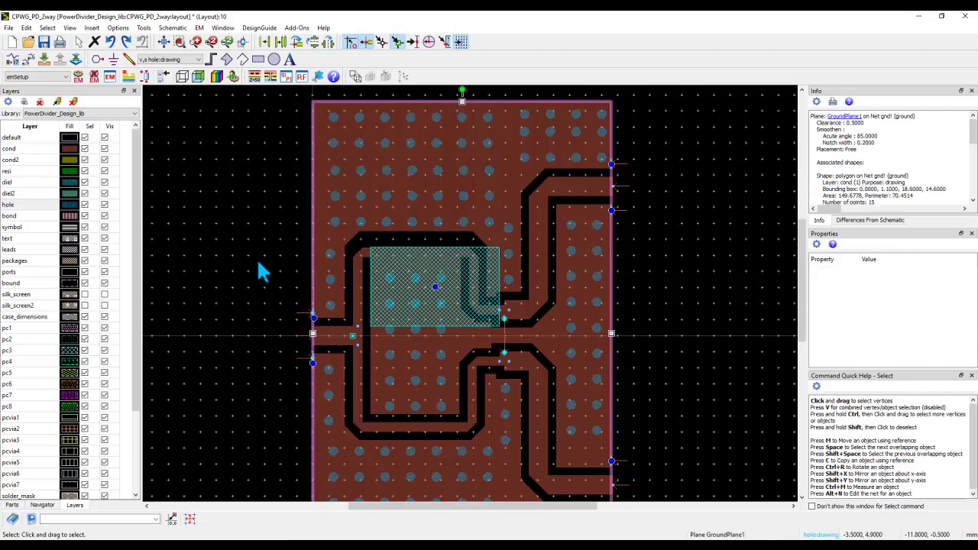
pyautogui.hotkey('ctrl', 'z')
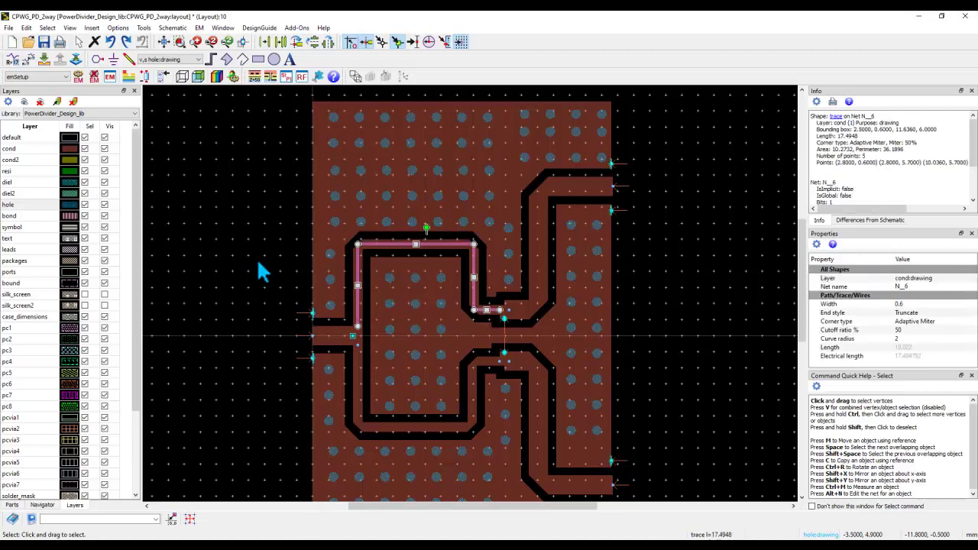
pyautogui.click(261, 271)
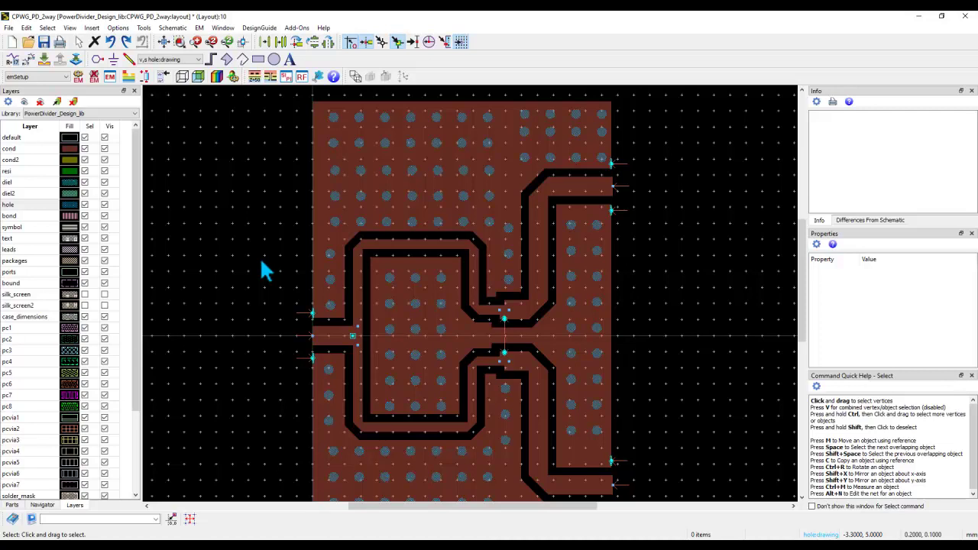
# Change the corner type of the divider's upper and lower arm traces to Curve.
pyautogui.doubleClick(382, 246)
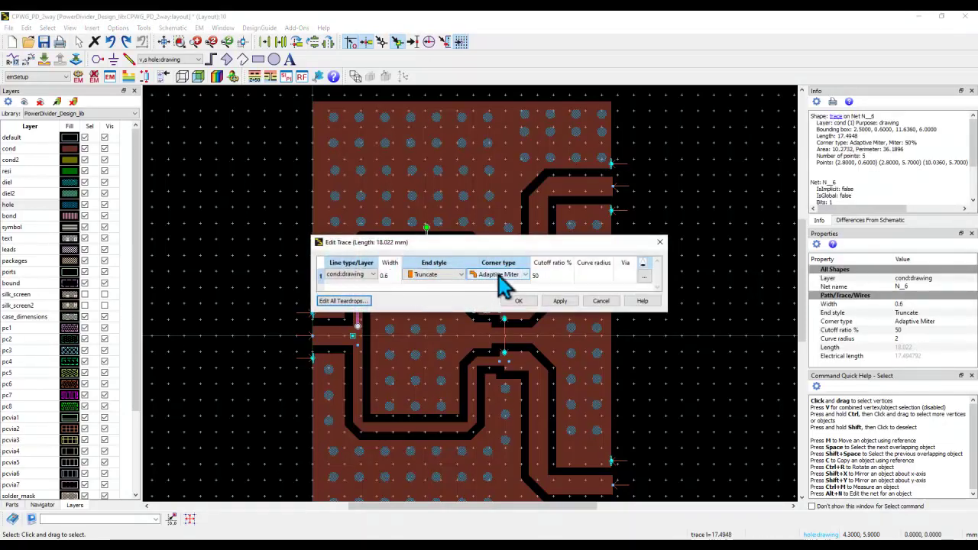
pyautogui.click(524, 276)
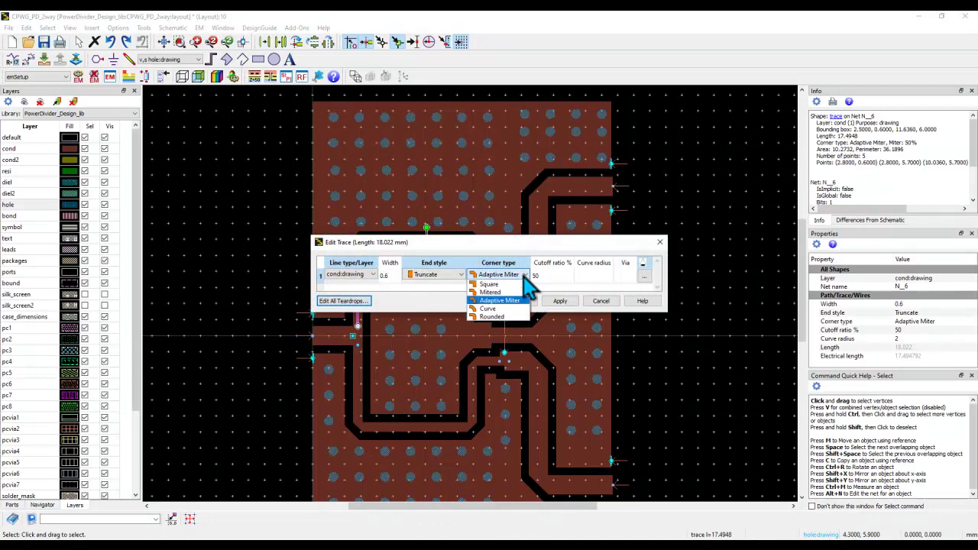
pyautogui.click(504, 309)
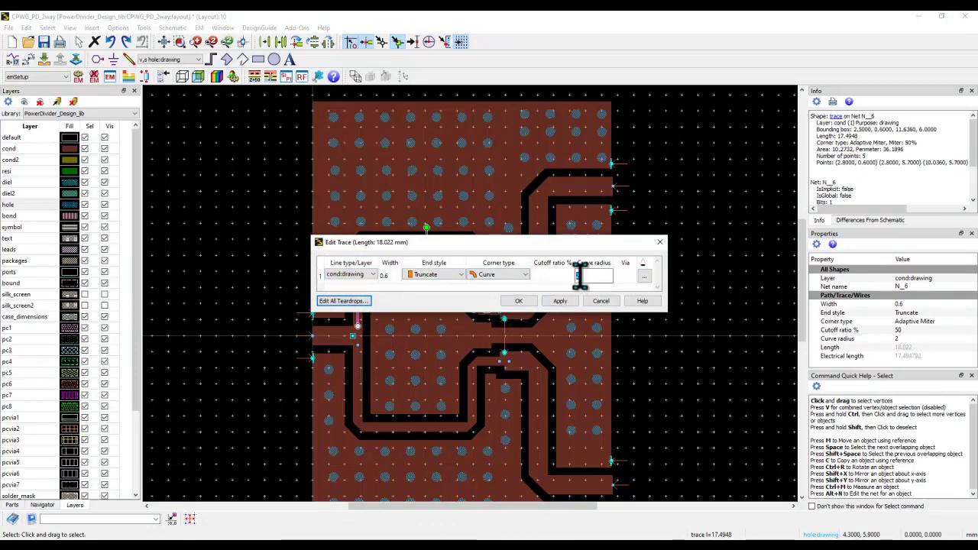
pyautogui.click(518, 302)
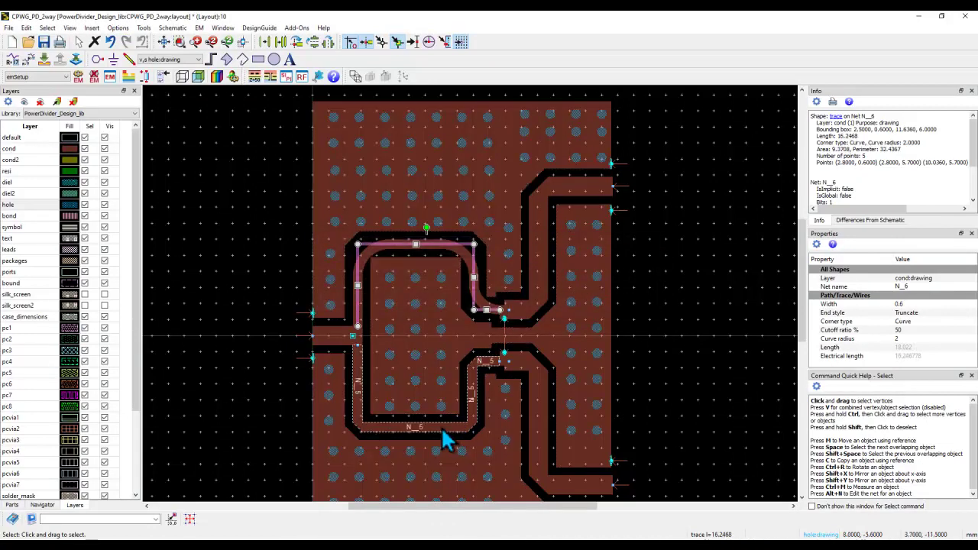
pyautogui.doubleClick(441, 428)
pyautogui.click(505, 276)
pyautogui.click(498, 308)
pyautogui.click(517, 300)
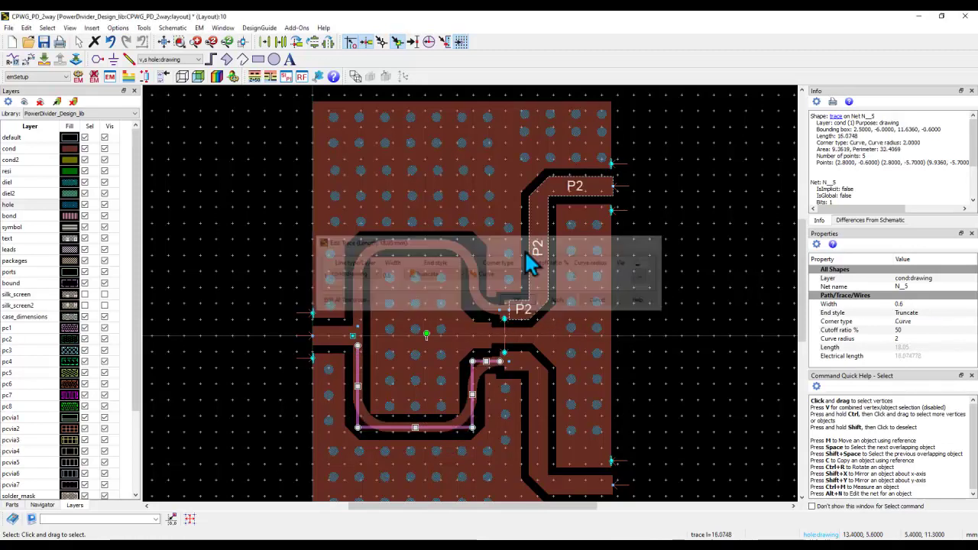
# Change the corner type of both output port traces to Curve.
pyautogui.doubleClick(540, 237)
pyautogui.click(517, 275)
pyautogui.click(495, 293)
pyautogui.click(517, 301)
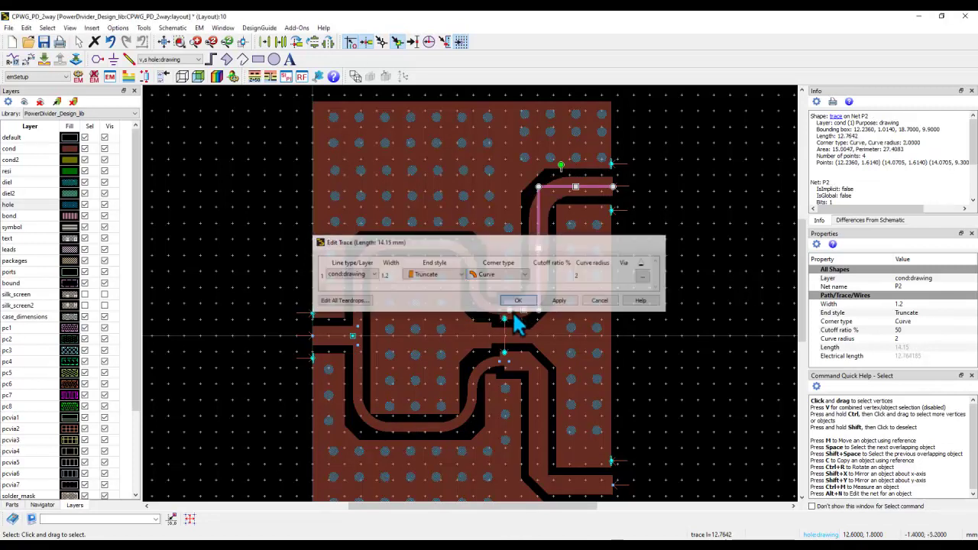
pyautogui.doubleClick(539, 388)
pyautogui.click(517, 275)
pyautogui.click(500, 309)
pyautogui.click(517, 301)
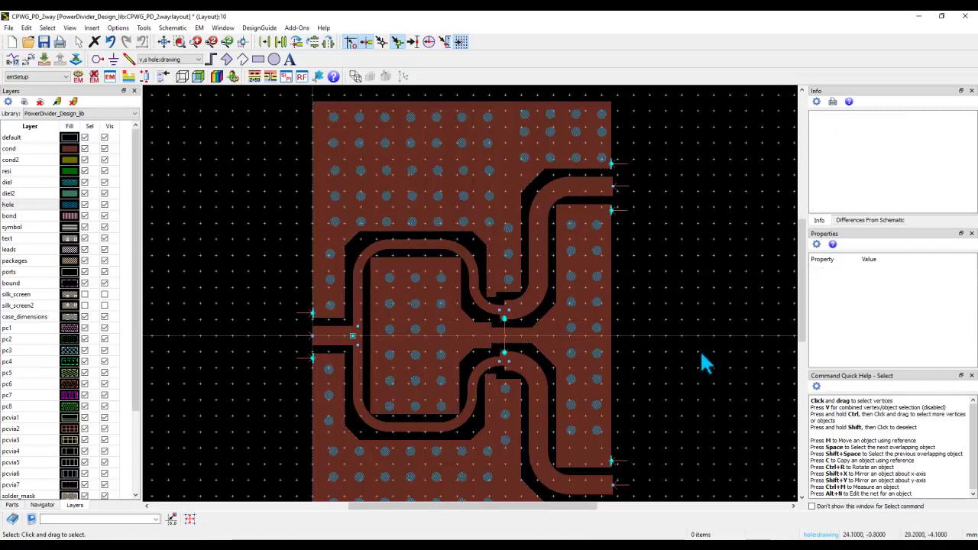
# Regenerate the ground plane around the curved traces and fit the whole layout in view.
pyautogui.rightClick(512, 182)
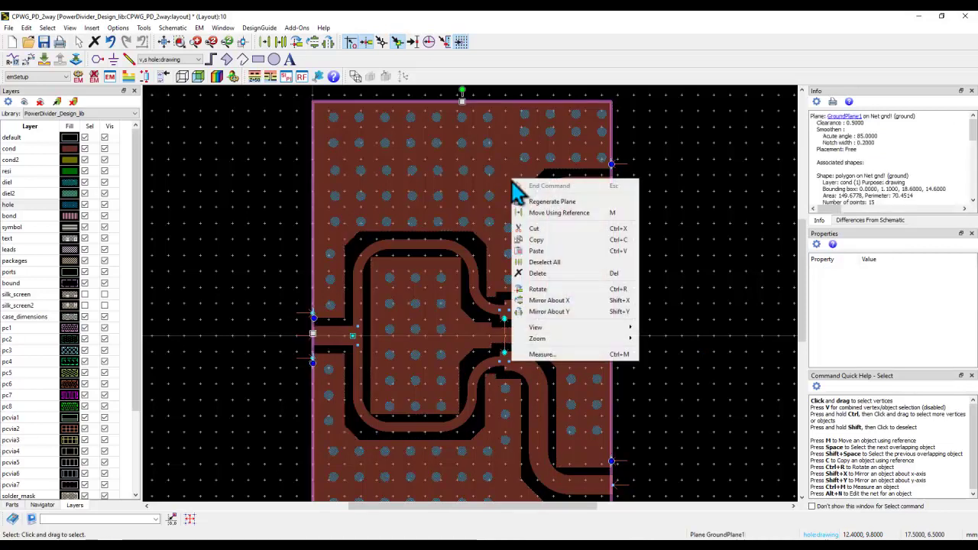
pyautogui.click(531, 202)
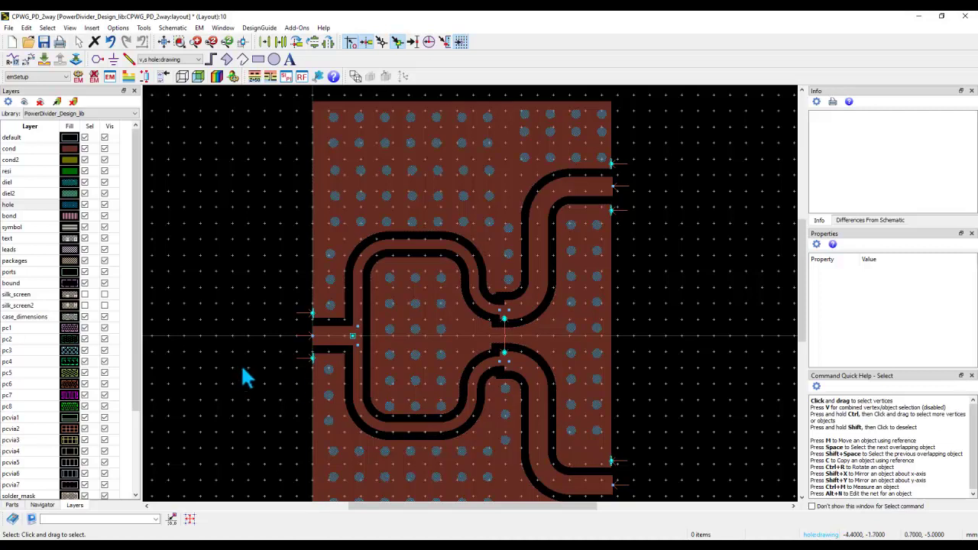
pyautogui.click(164, 40)
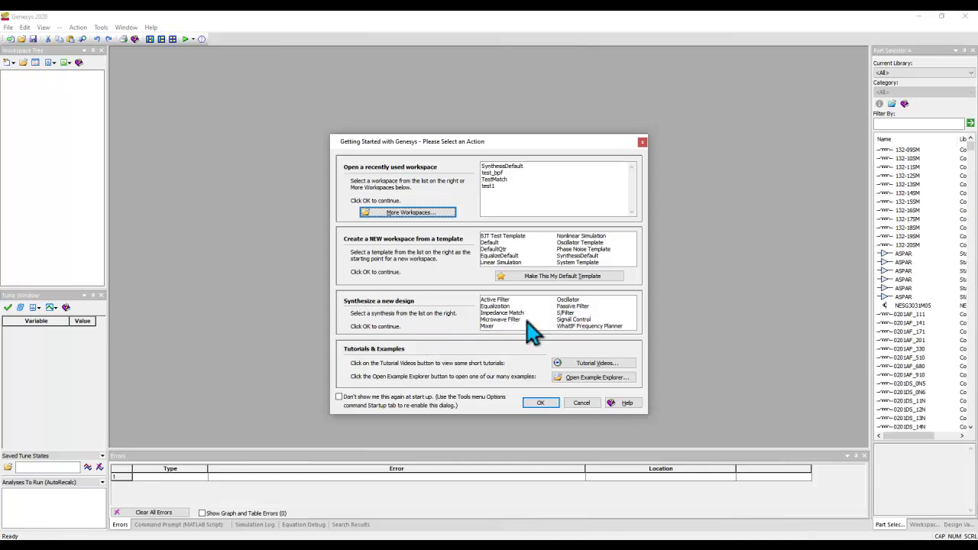
# Switch to Genesys and create a new Signal Control synthesis named Control1 with factory default values.
pyautogui.click(489, 327)
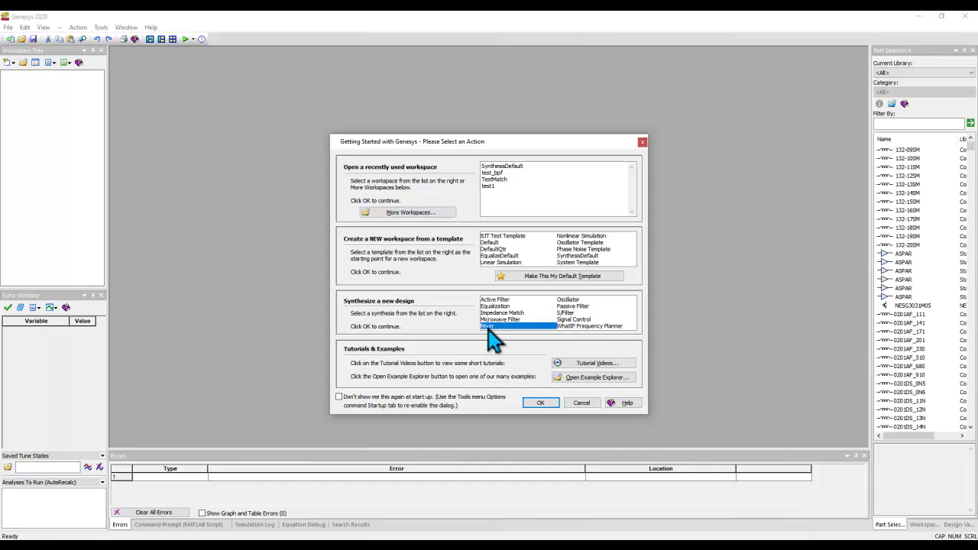
pyautogui.click(564, 300)
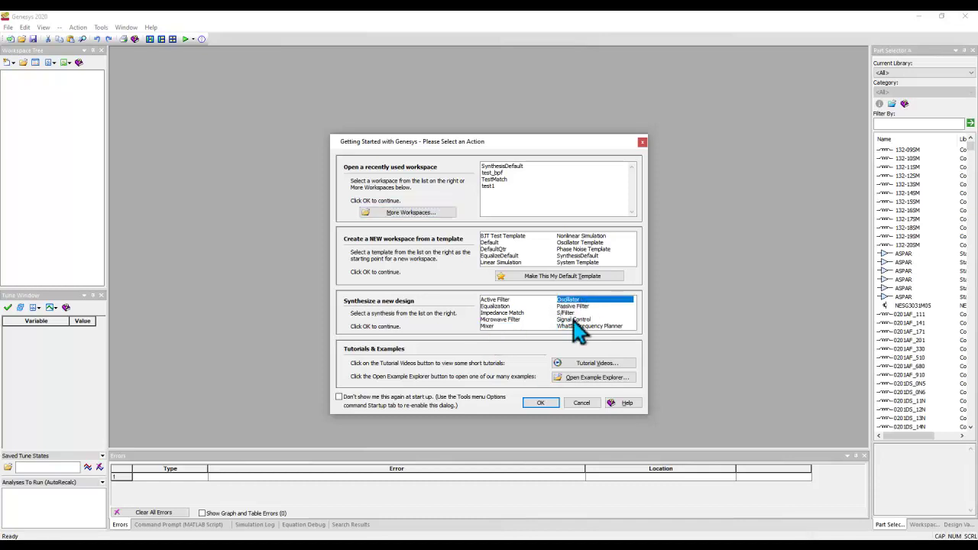
pyautogui.click(572, 320)
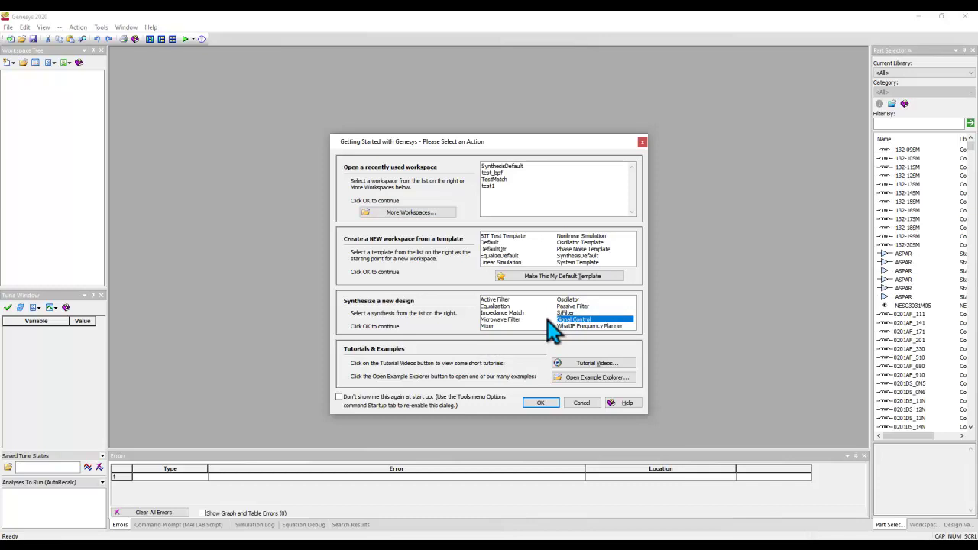
pyautogui.click(540, 404)
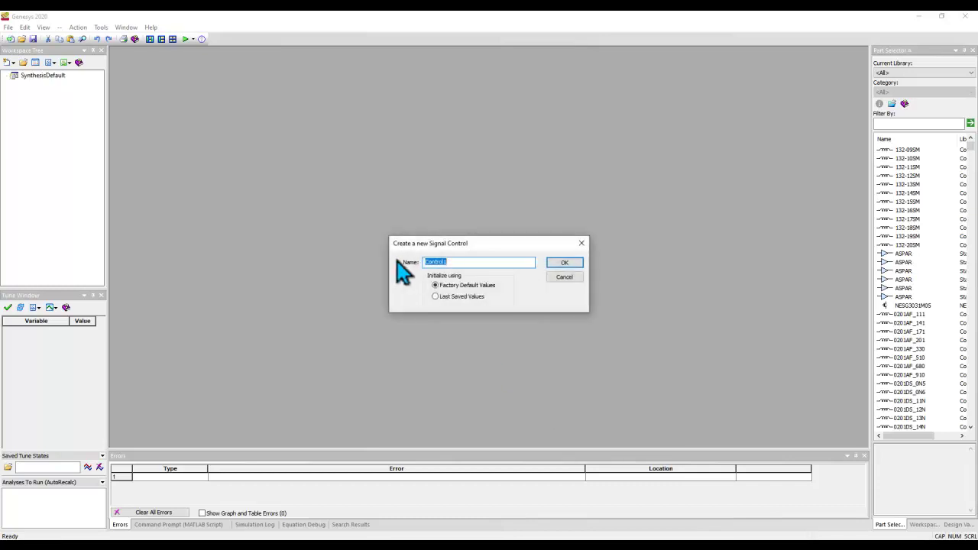
pyautogui.click(563, 264)
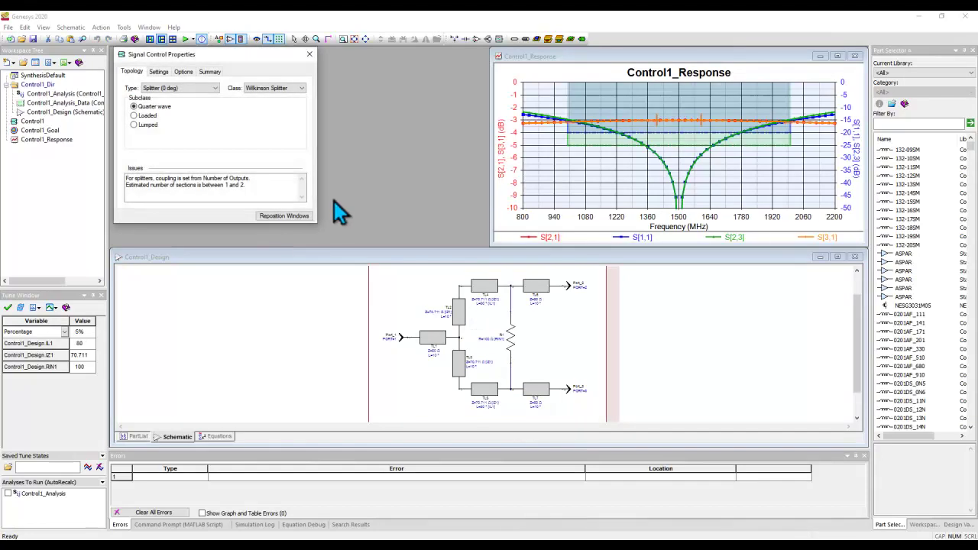
# Examine the available signal control types and splitter classes, and inspect the line impedances and lengths in the Wilkinson splitter schematic.
pyautogui.click(215, 89)
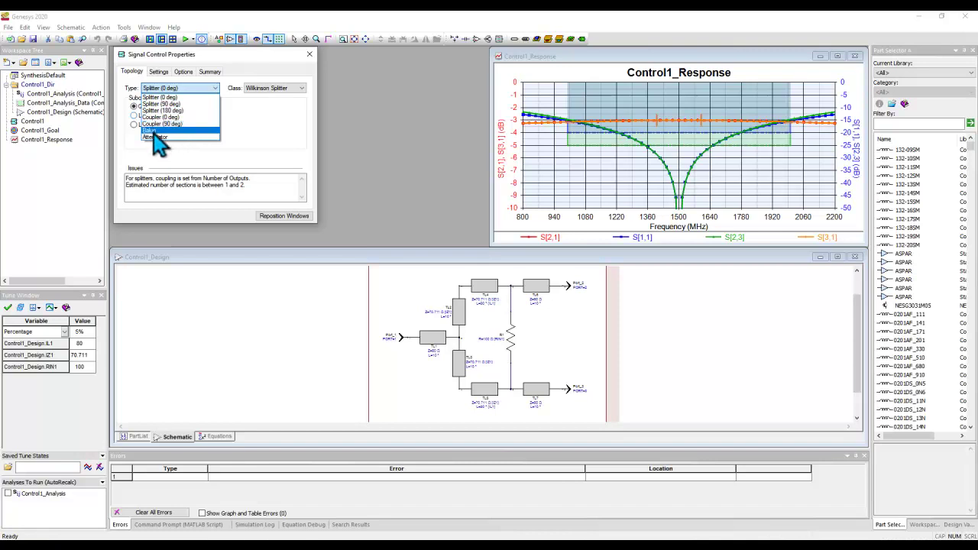
pyautogui.click(247, 111)
pyautogui.click(273, 88)
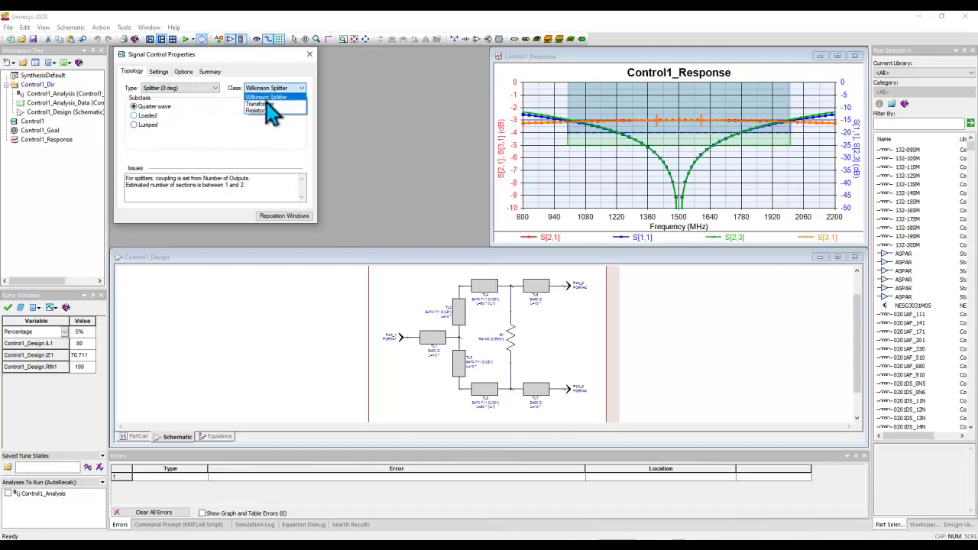
pyautogui.click(225, 124)
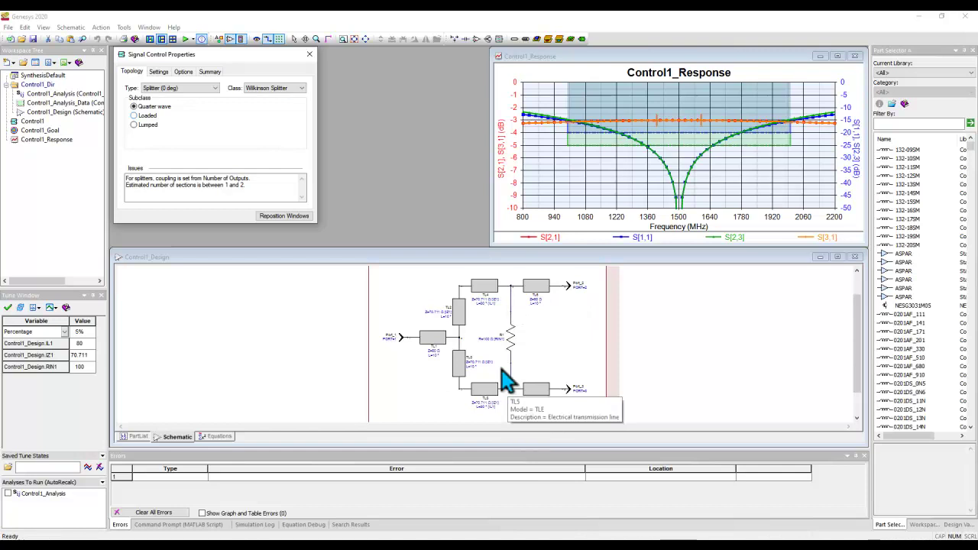
pyautogui.scroll(2, 489, 340)
pyautogui.scroll(1, 488, 337)
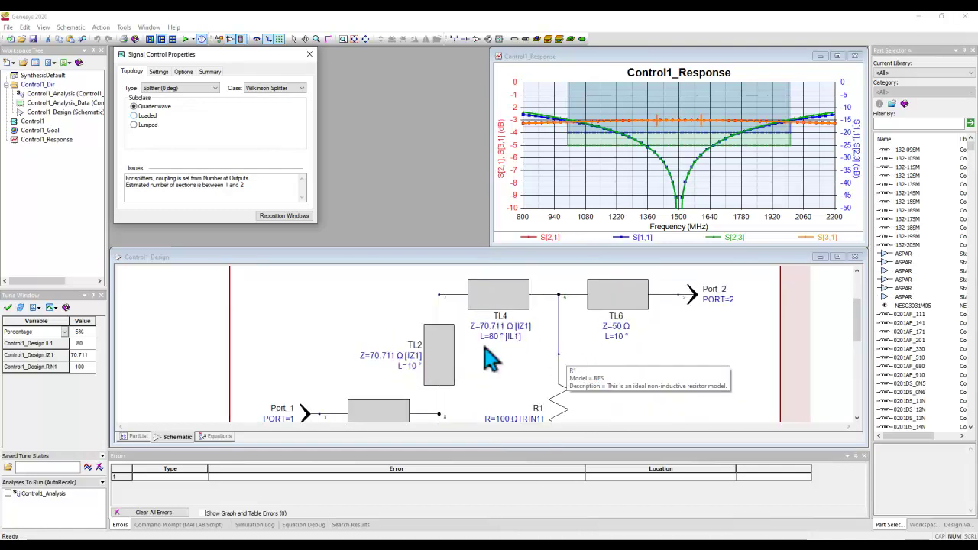
pyautogui.scroll(-3, 489, 359)
pyautogui.middleClick(530, 332)
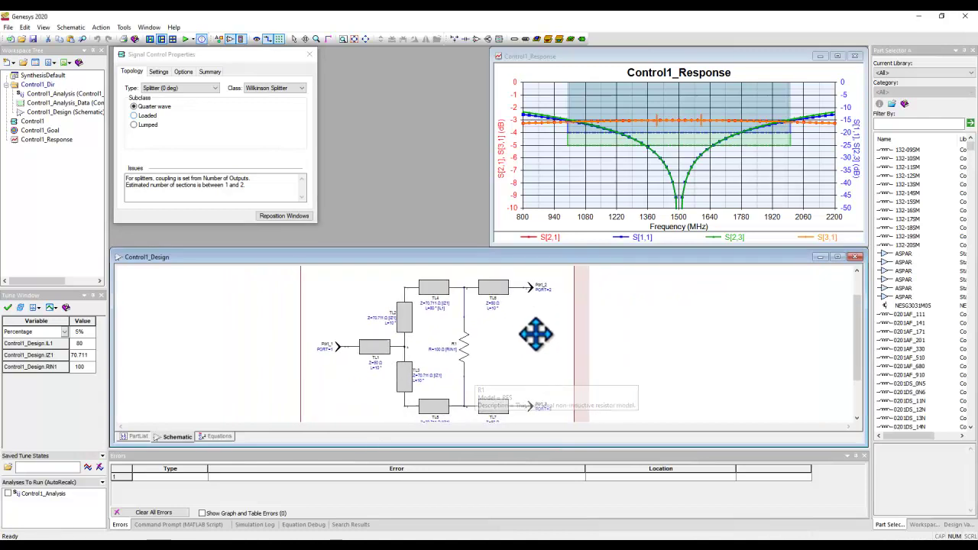
# Raise the Wilkinson splitter's number of sections to 2, inspect the schematic's line values, and raise it further to 3.
pyautogui.click(157, 72)
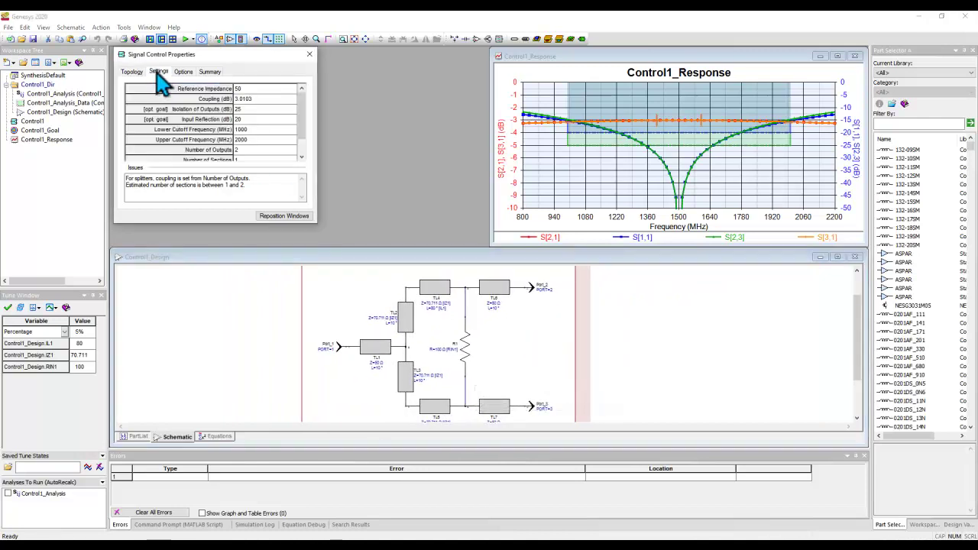
pyautogui.click(302, 132)
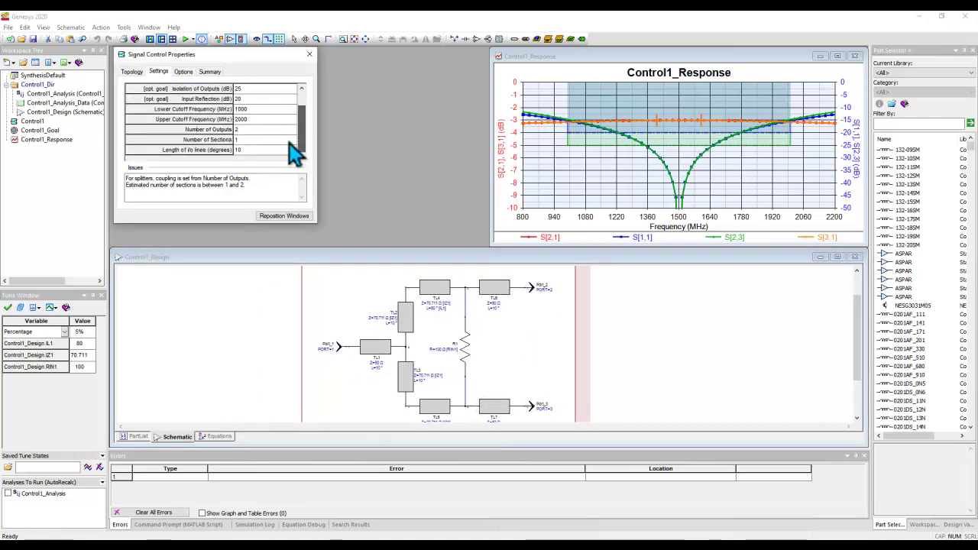
pyautogui.click(253, 139)
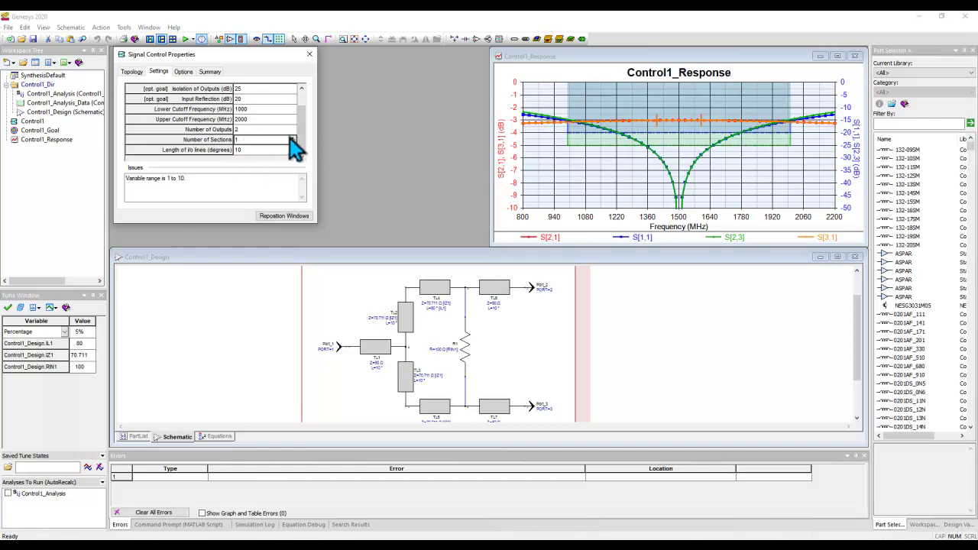
pyautogui.click(292, 138)
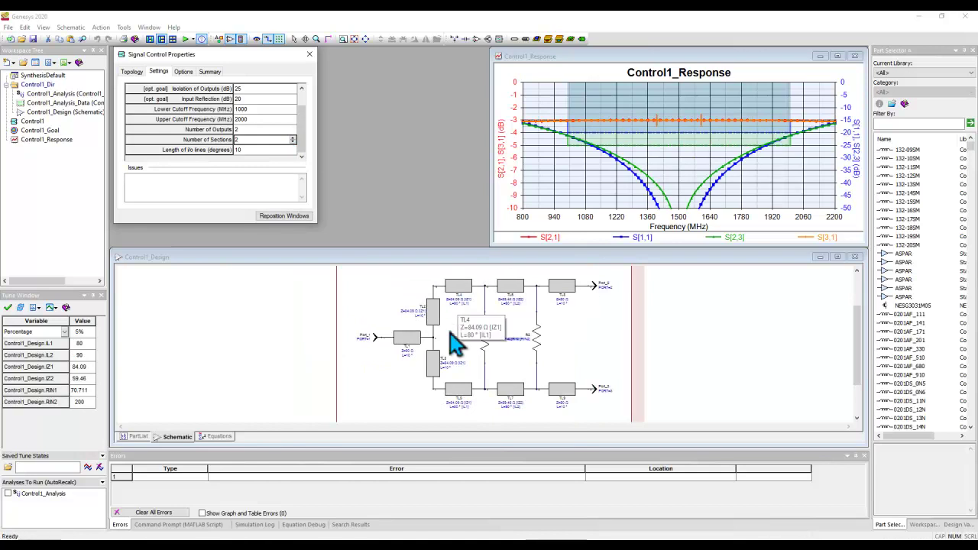
pyautogui.scroll(3, 512, 300)
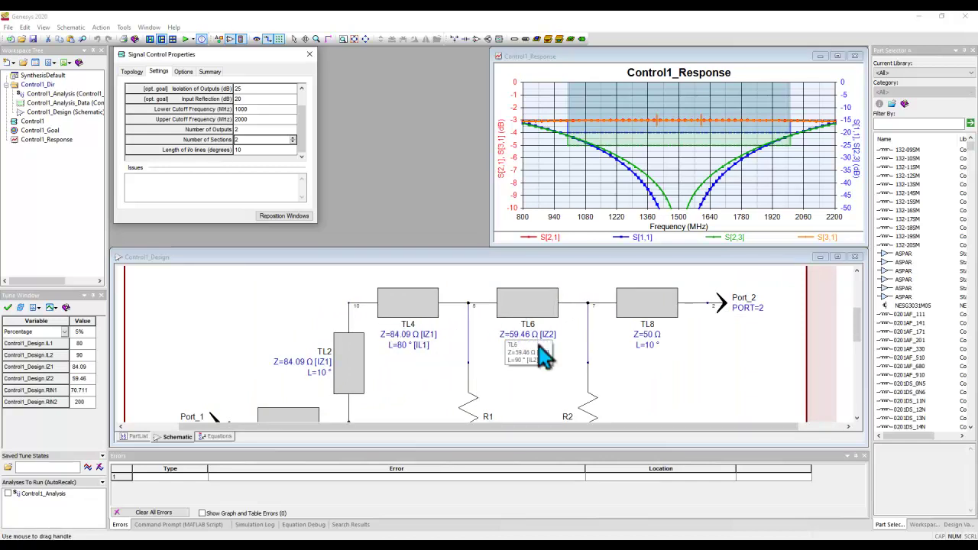
pyautogui.click(293, 138)
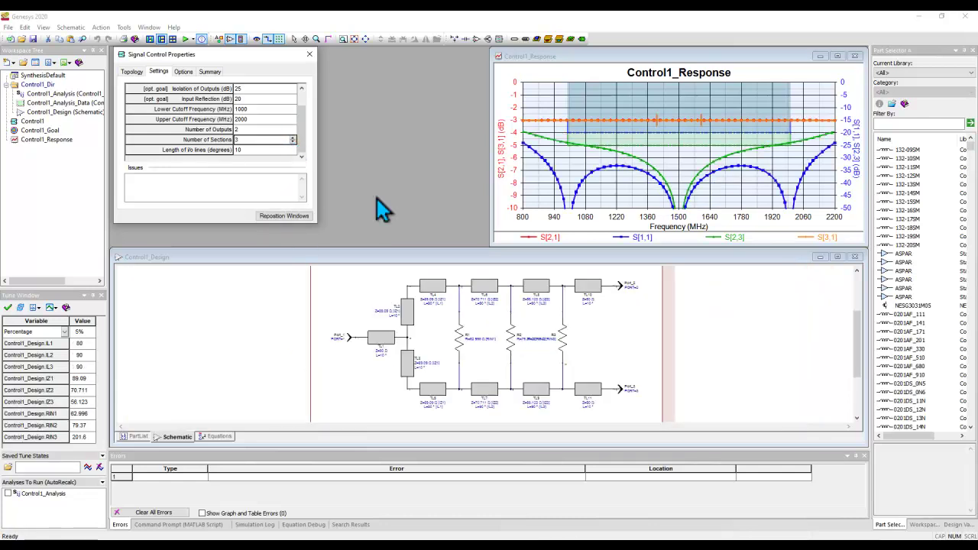
# Move resistor R3's label beside its symbol, clear of R2's label, and inspect the line and resistor values in the three-section Wilkinson schematic.
pyautogui.scroll(5, 485, 350)
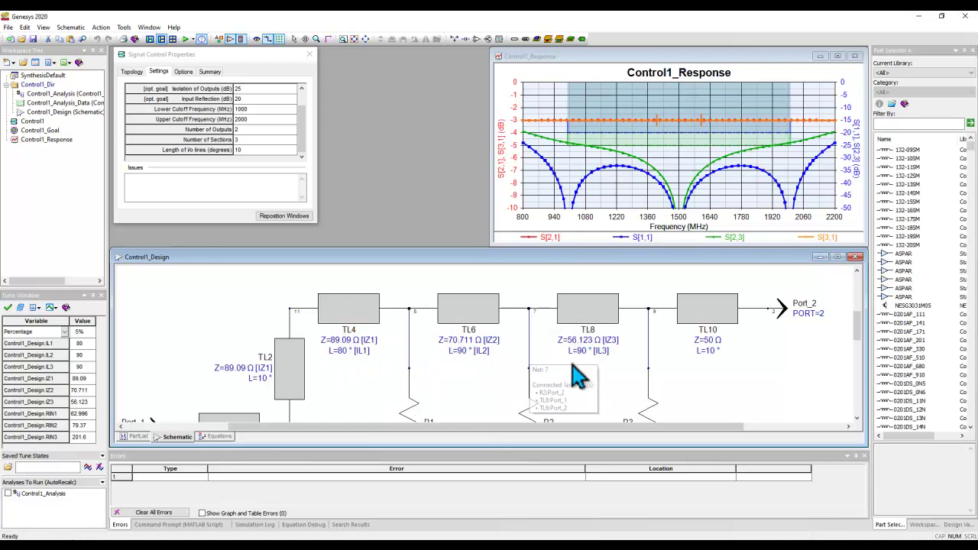
pyautogui.click(366, 39)
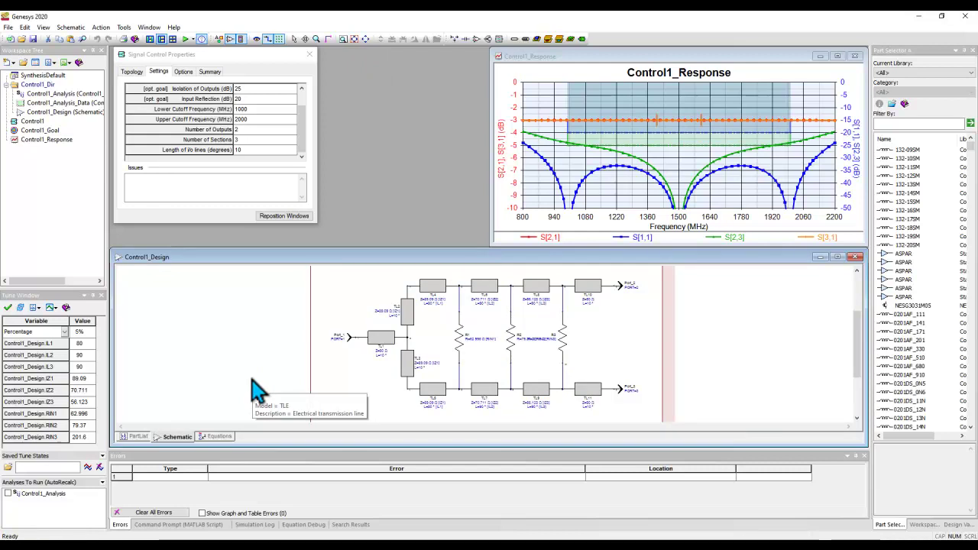
pyautogui.click(551, 347)
pyautogui.moveTo(548, 336)
pyautogui.mouseDown()
pyautogui.moveTo(586, 345)
pyautogui.moveTo(530, 349)
pyautogui.moveTo(563, 339)
pyautogui.mouseUp()
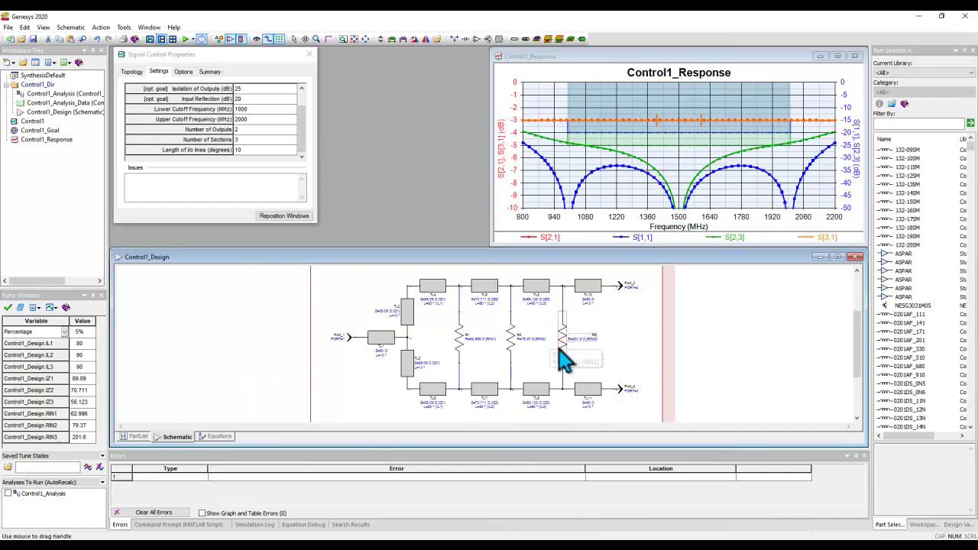
pyautogui.scroll(2, 491, 349)
pyautogui.click(405, 374)
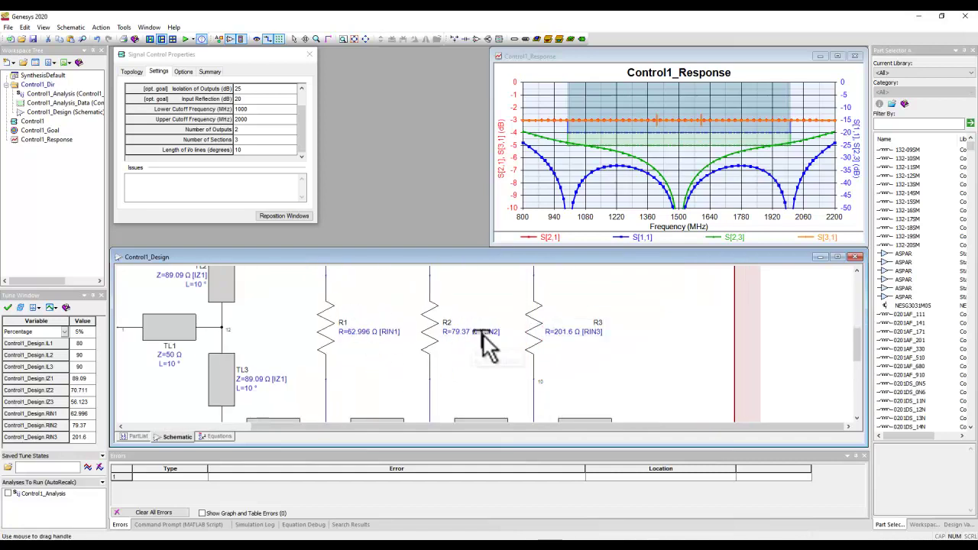
pyautogui.scroll(-2, 485, 340)
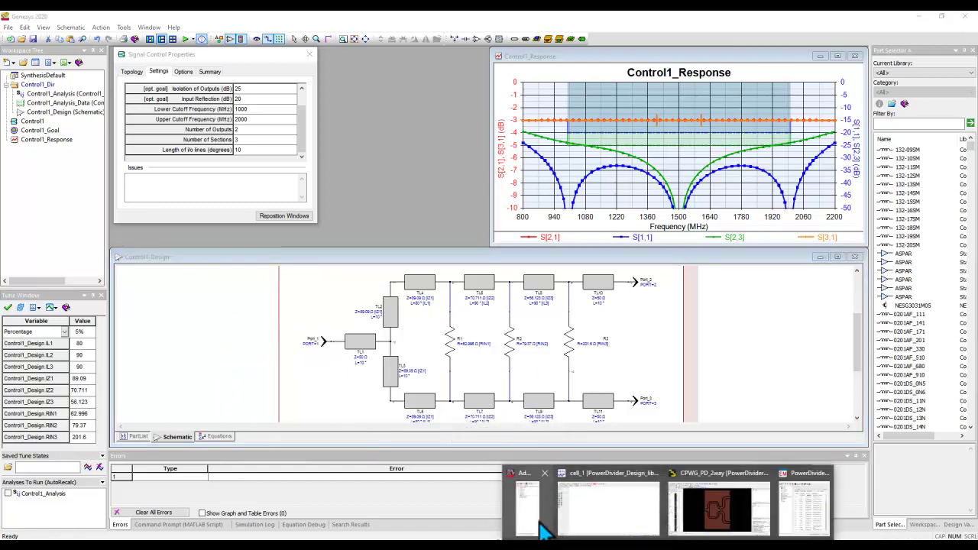
# Switch to Advanced Design System and open the layout of the PD_2Way_CPWG_3sections cell in the CPWG_PDs folder.
pyautogui.click(533, 527)
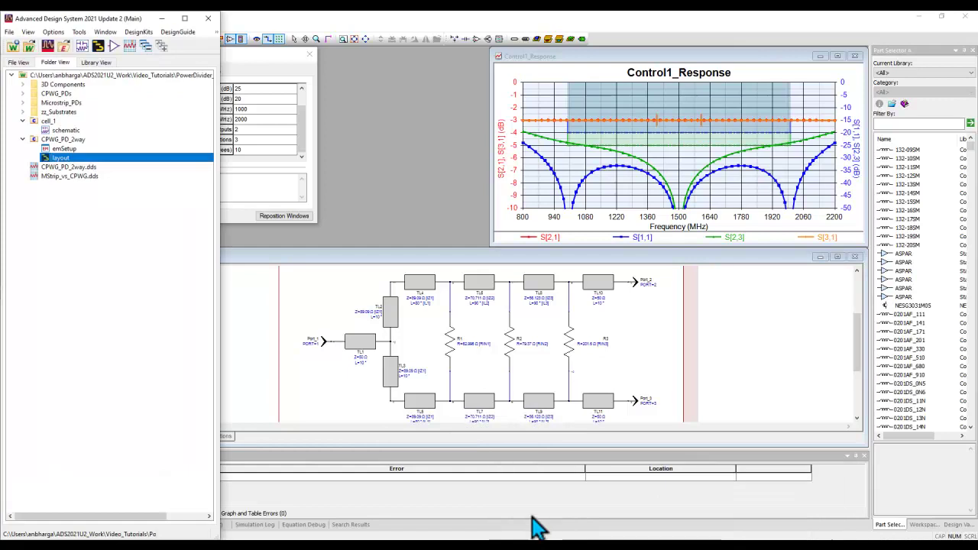
pyautogui.click(22, 140)
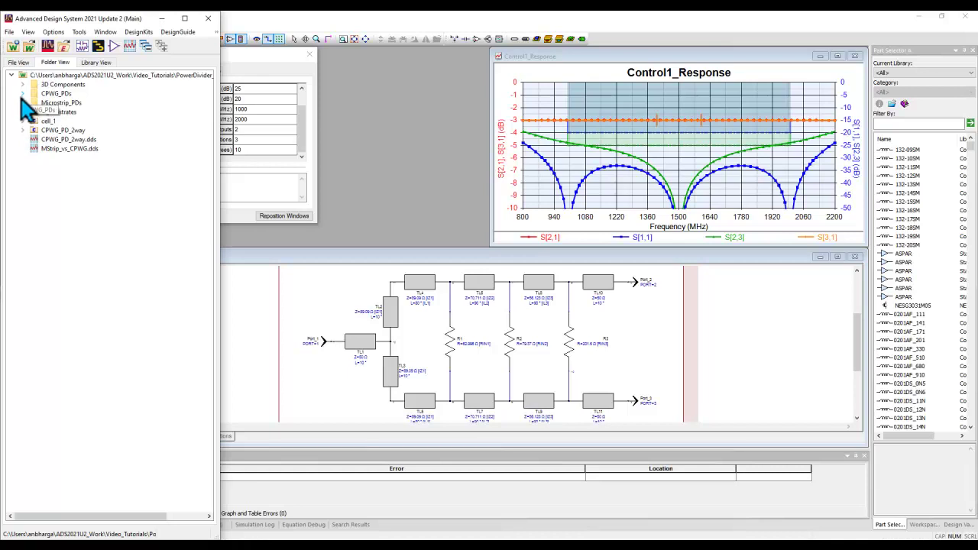
pyautogui.click(22, 94)
pyautogui.click(33, 121)
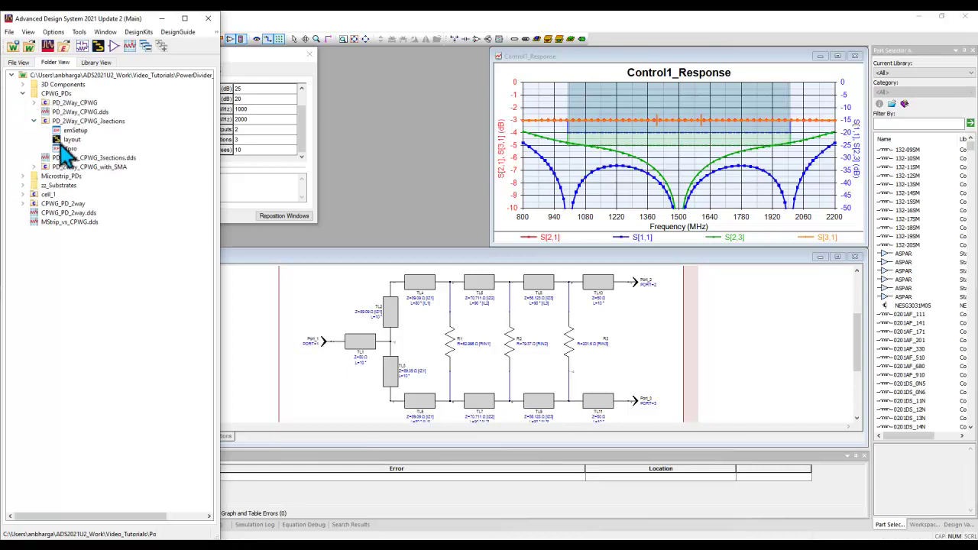
pyautogui.doubleClick(67, 140)
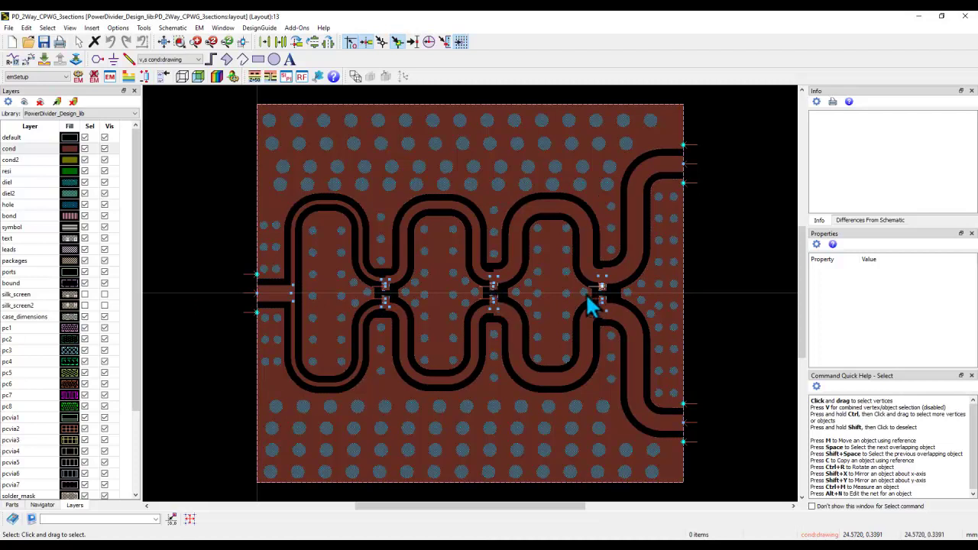
# Inspect the width and length of the upper trace in each of the three sections and of both output traces.
pyautogui.click(336, 209)
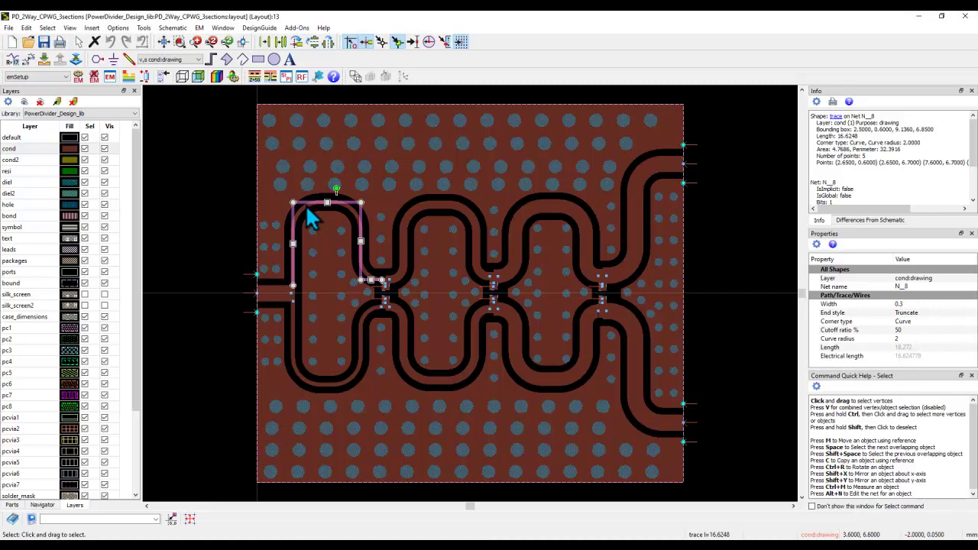
pyautogui.click(421, 222)
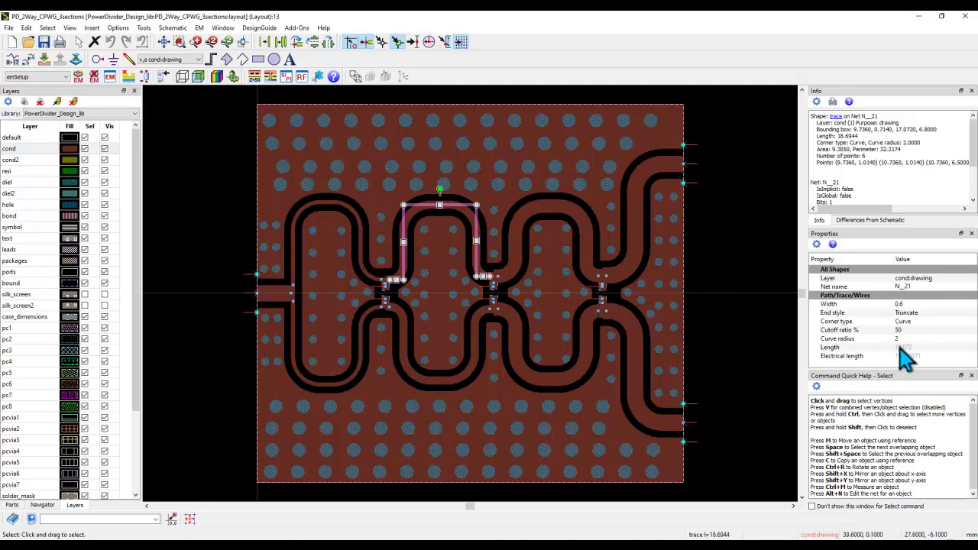
pyautogui.click(517, 260)
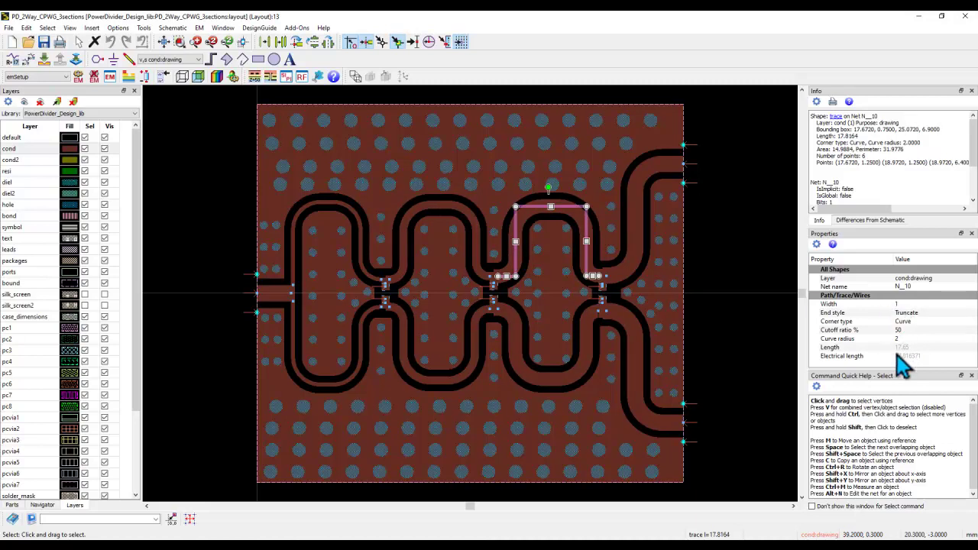
pyautogui.click(632, 302)
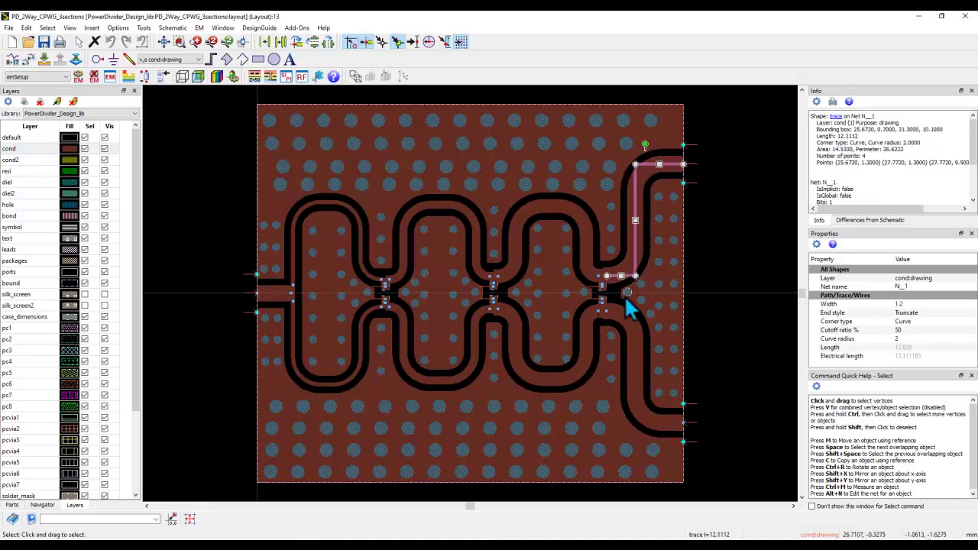
pyautogui.click(631, 340)
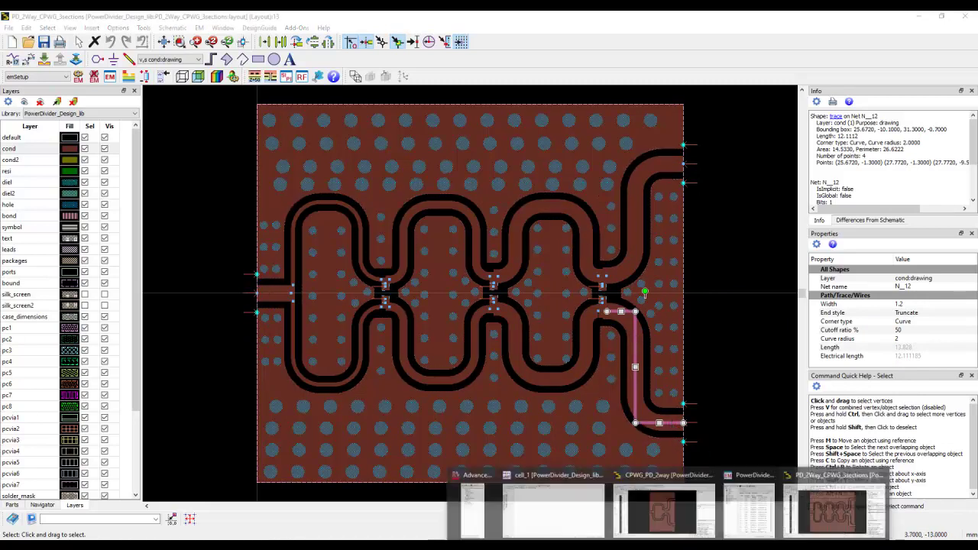
# Open the PD_2Way_CPWG_3sections.dds data display from the workspace.
pyautogui.click(493, 525)
pyautogui.doubleClick(79, 157)
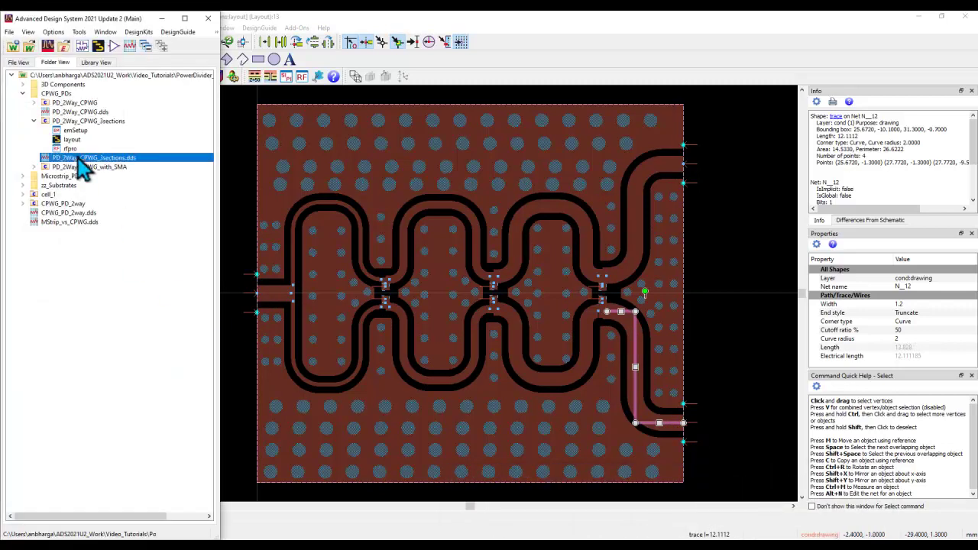
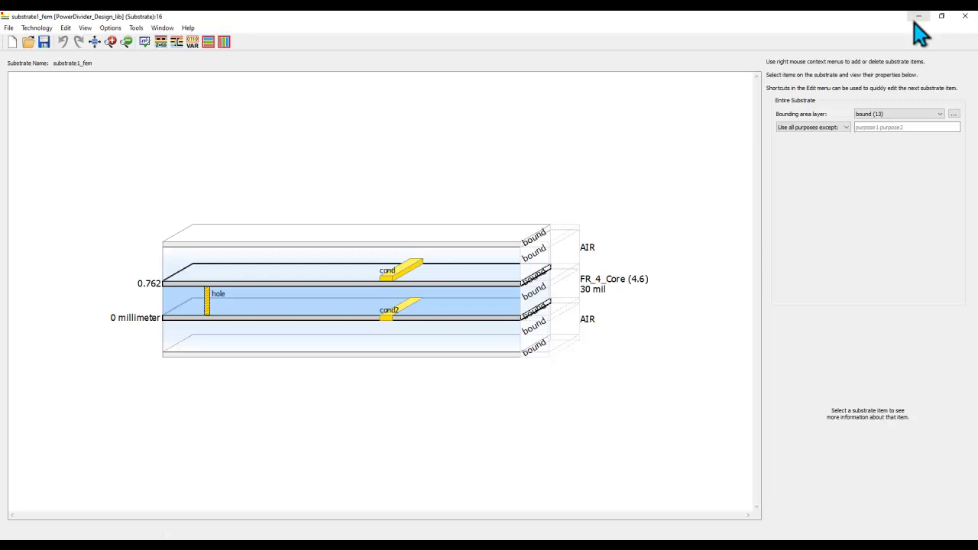
# Minimize the substrate windows, examine the PD_2Way_CPWG_with_SMA layout in 3D, and return to 2D to inspect the input and upper output SMA connectors.
pyautogui.click(917, 16)
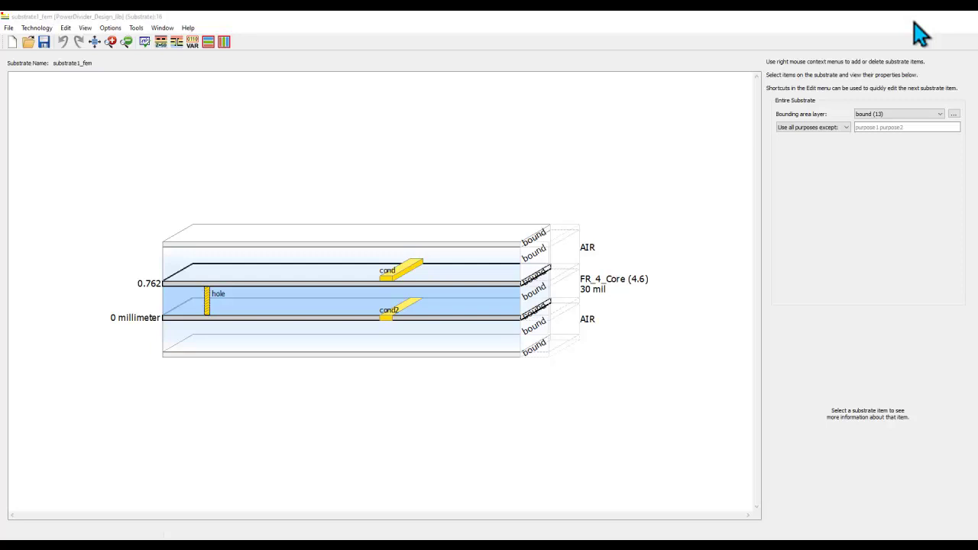
pyautogui.click(921, 18)
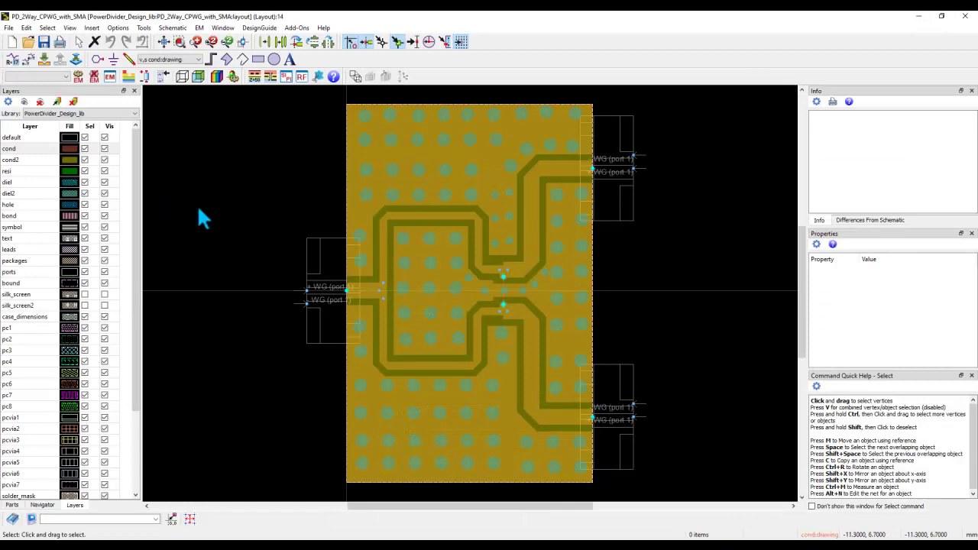
pyautogui.hotkey('ctrl', '3')
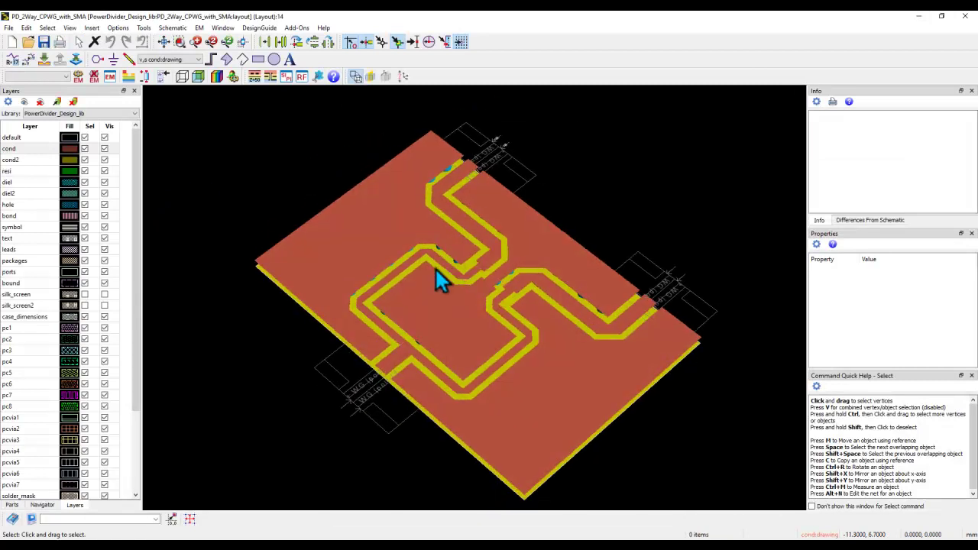
pyautogui.moveTo(500, 414); pyautogui.dragTo(477, 355)
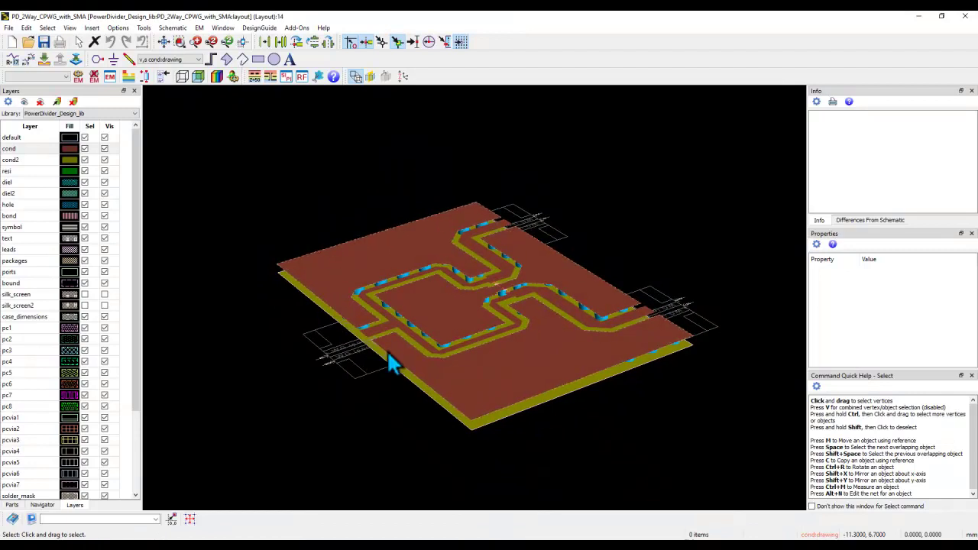
pyautogui.moveTo(517, 417); pyautogui.dragTo(491, 384)
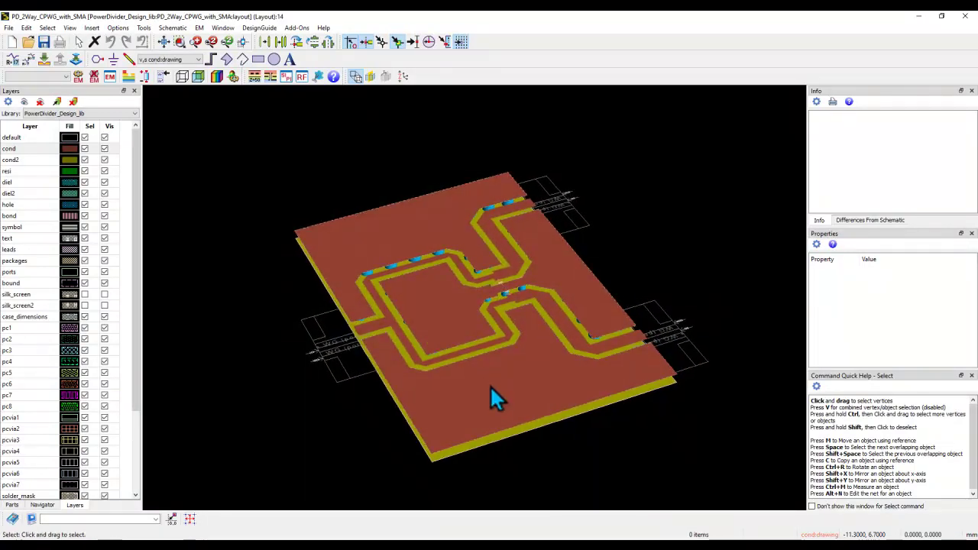
pyautogui.hotkey('ctrl', '3')
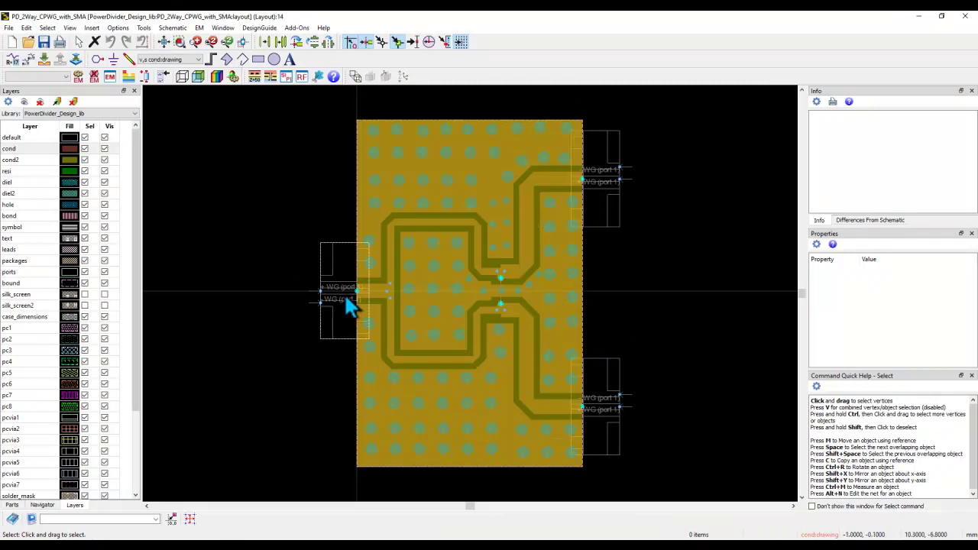
pyautogui.click(341, 292)
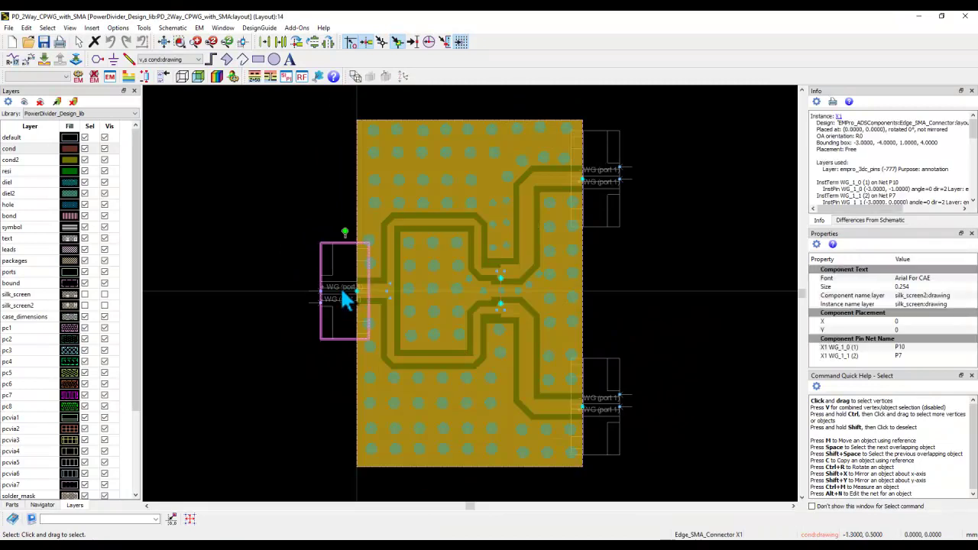
pyautogui.click(603, 195)
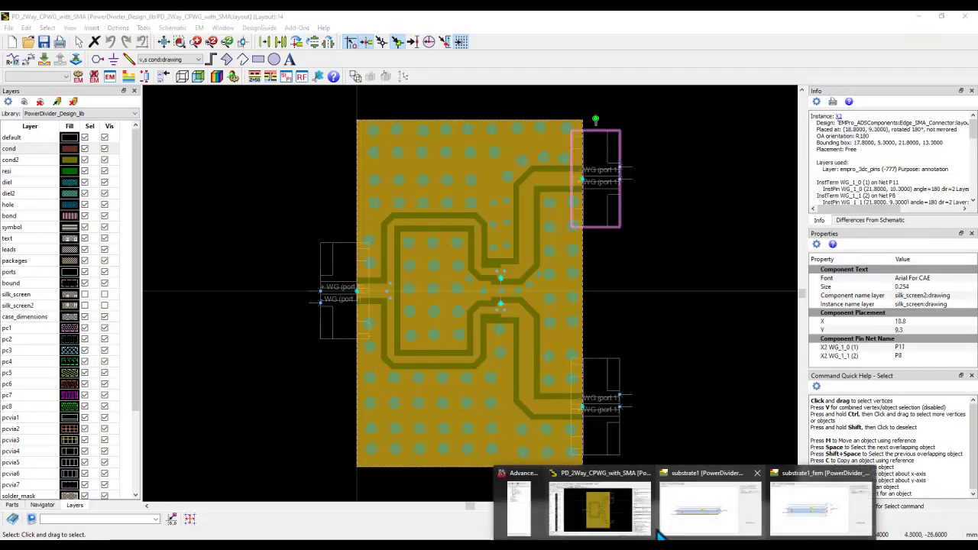
# Open the empro view of Edge_SMA_Connector from the 3D Components folder in EMPro and dismiss the tip of the day.
pyautogui.click(530, 521)
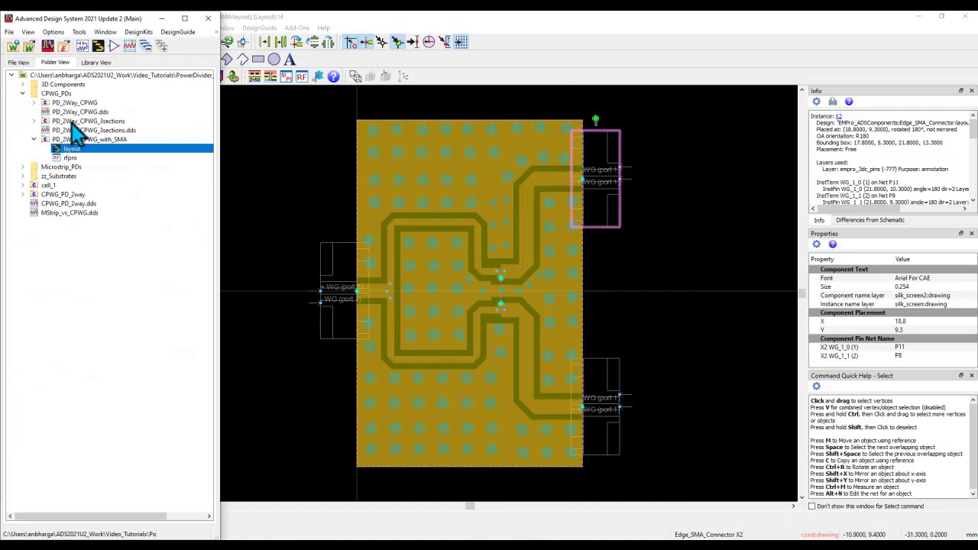
pyautogui.click(23, 85)
pyautogui.click(34, 93)
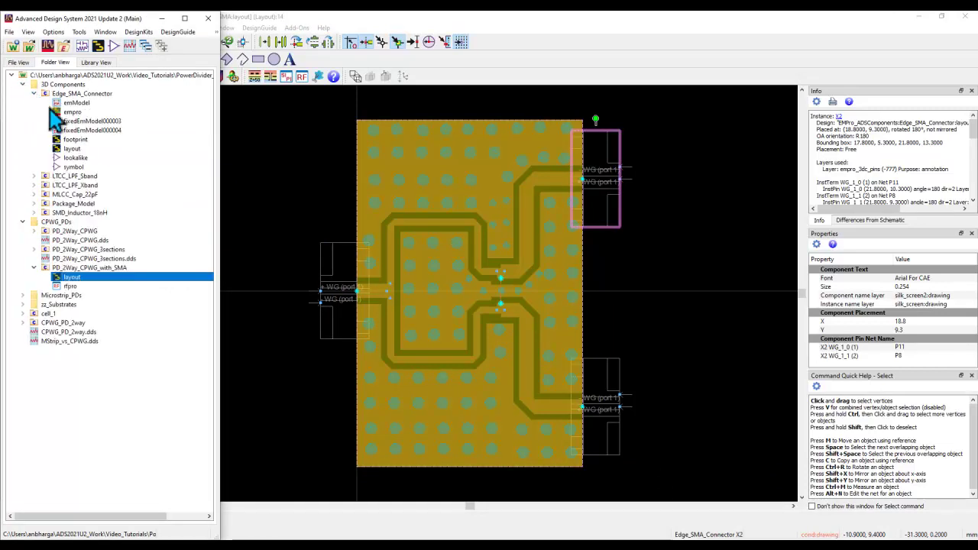
pyautogui.doubleClick(70, 112)
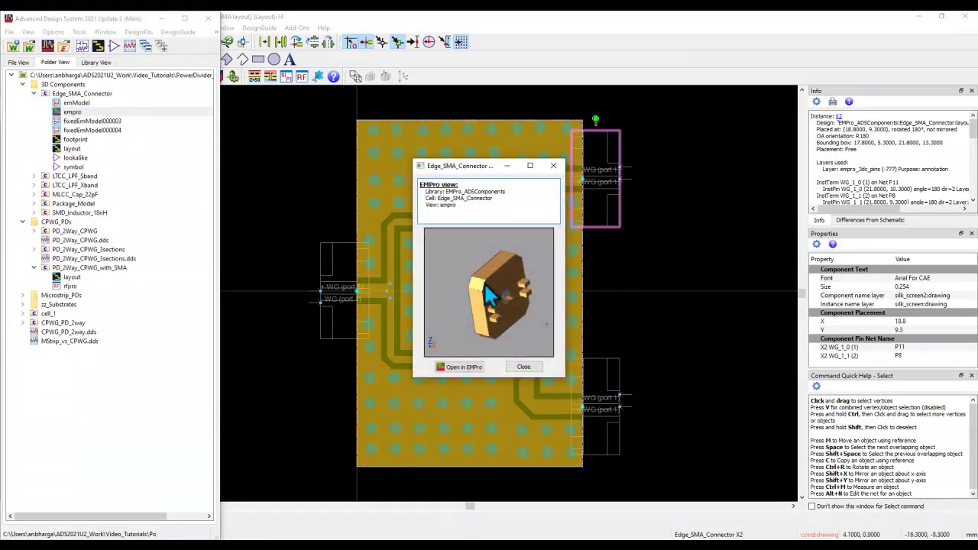
pyautogui.click(463, 368)
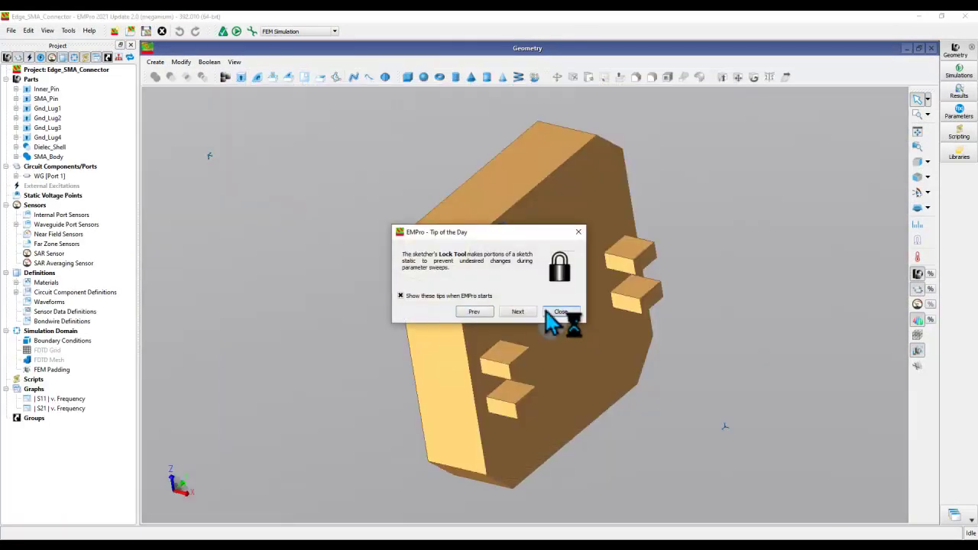
pyautogui.click(548, 312)
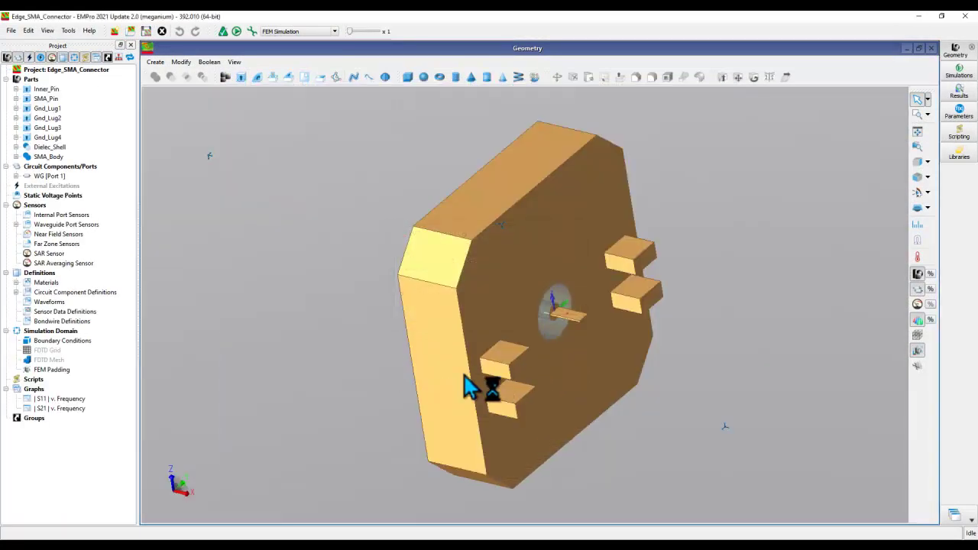
# Examine the SMA connector's 3D geometry from the coaxial side and the lug side, and close EMPro and the connector preview.
pyautogui.moveTo(446, 405)
pyautogui.mouseDown()
pyautogui.moveTo(530, 372)
pyautogui.moveTo(664, 375)
pyautogui.moveTo(670, 364)
pyautogui.moveTo(563, 387)
pyautogui.moveTo(334, 365)
pyautogui.moveTo(631, 366)
pyautogui.moveTo(483, 348)
pyautogui.moveTo(502, 346)
pyautogui.moveTo(494, 314)
pyautogui.mouseUp()
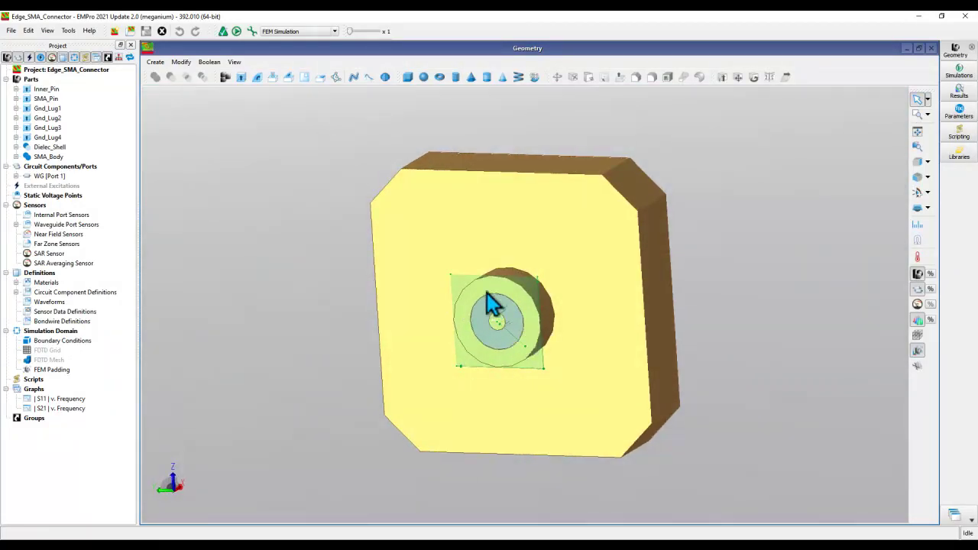
pyautogui.moveTo(524, 344); pyautogui.dragTo(286, 341)
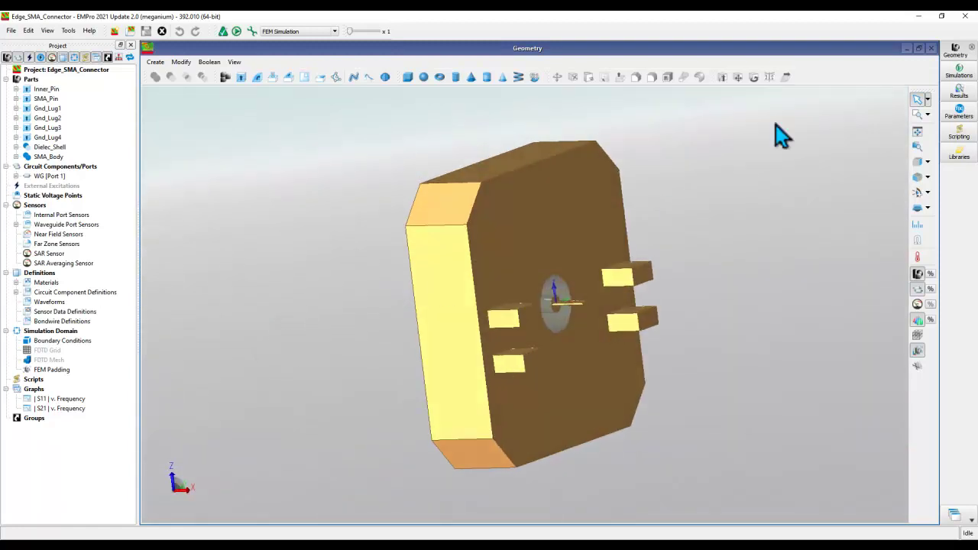
pyautogui.click(965, 15)
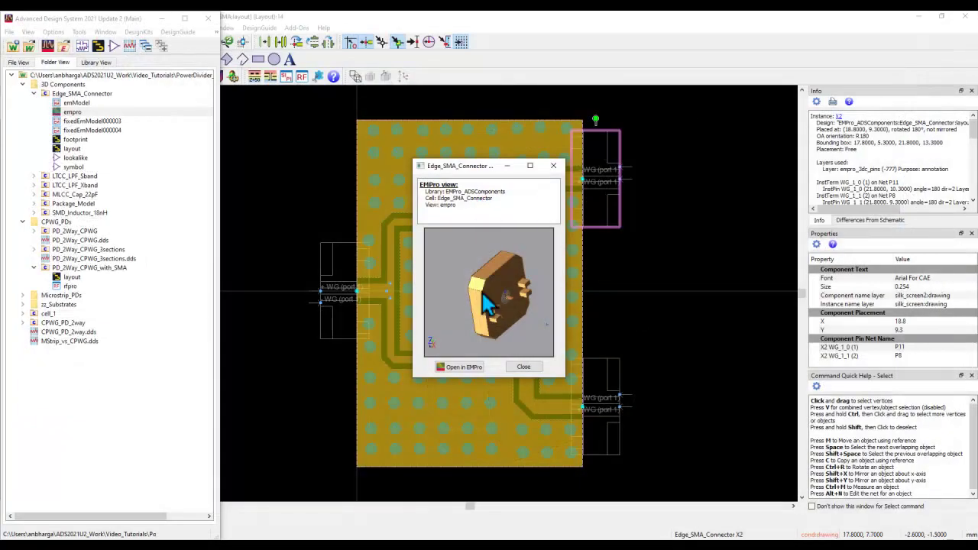
pyautogui.click(524, 367)
# Open the workspace's library management dialog, widen it to show the full paths, and select the EMPro_ADSComponents library.
pyautogui.click(138, 31)
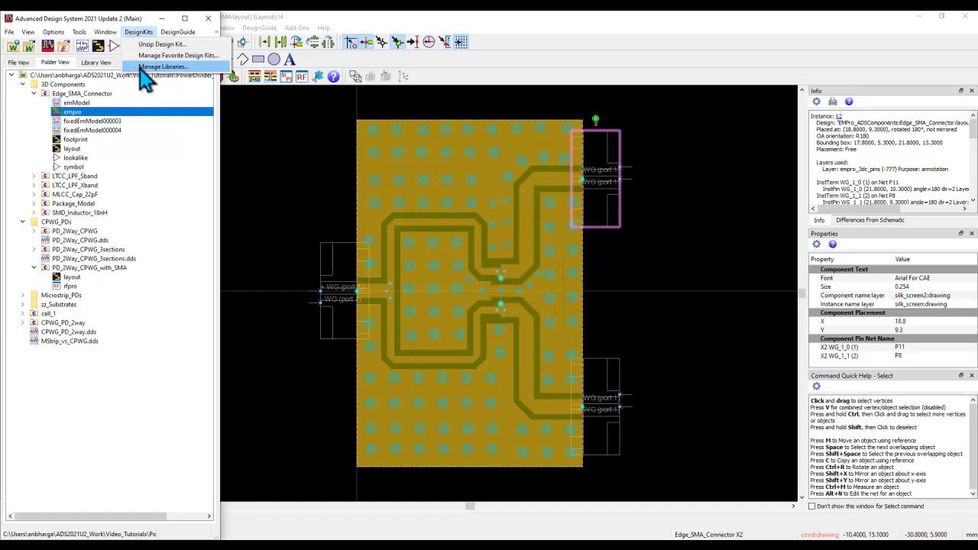
pyautogui.click(157, 67)
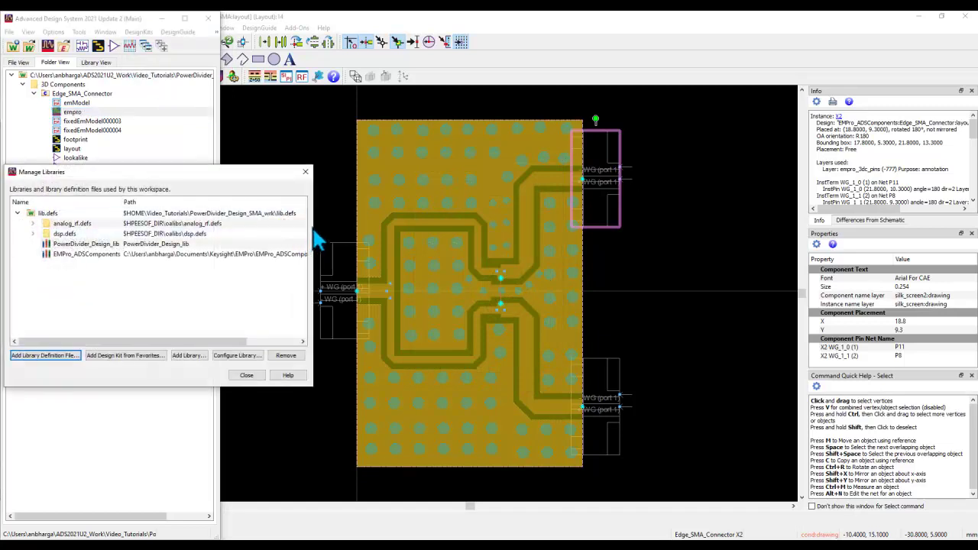
pyautogui.moveTo(312, 220); pyautogui.dragTo(480, 229)
pyautogui.click(279, 255)
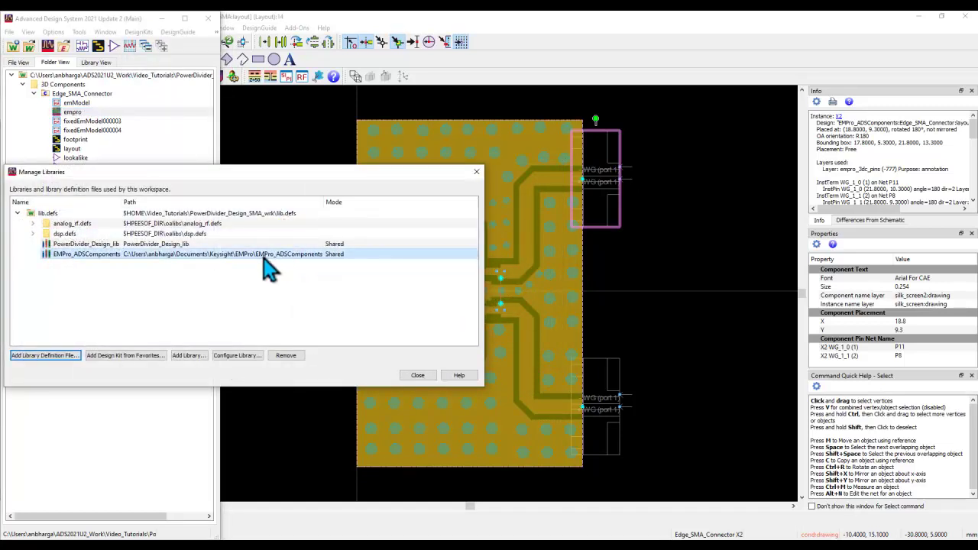
# Close the library management dialog, preview the empro view of SMD_Inductor_18nH from the 3D Components folder, and close the preview.
pyautogui.click(417, 379)
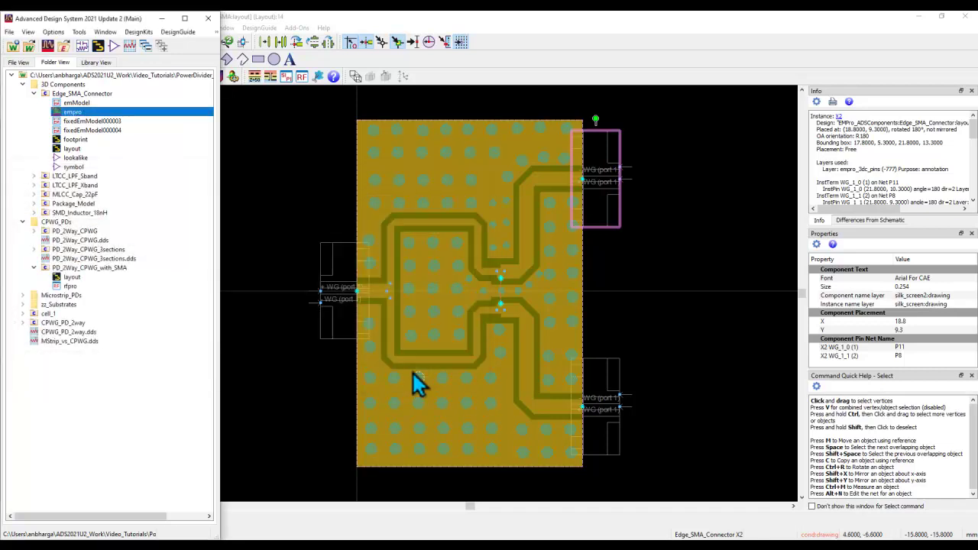
pyautogui.click(33, 93)
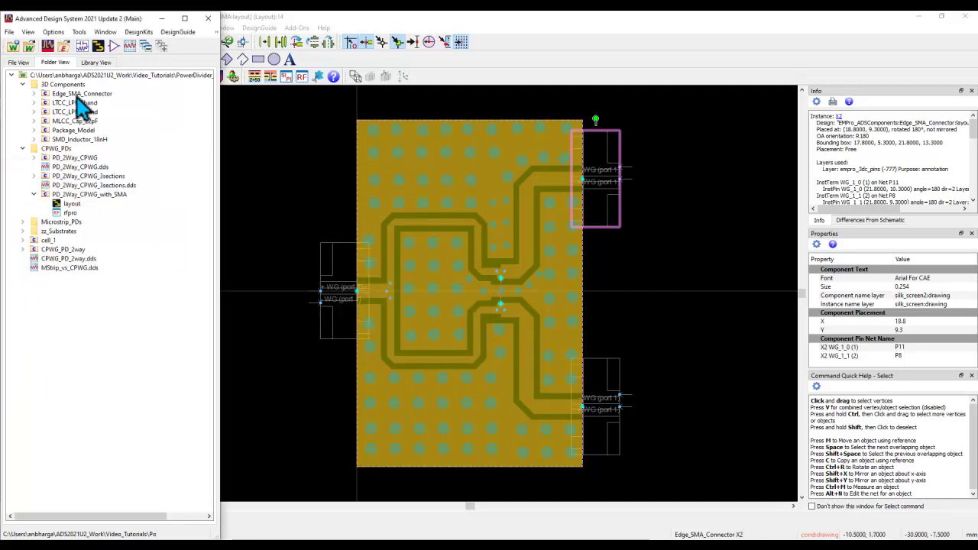
pyautogui.click(33, 139)
pyautogui.doubleClick(67, 157)
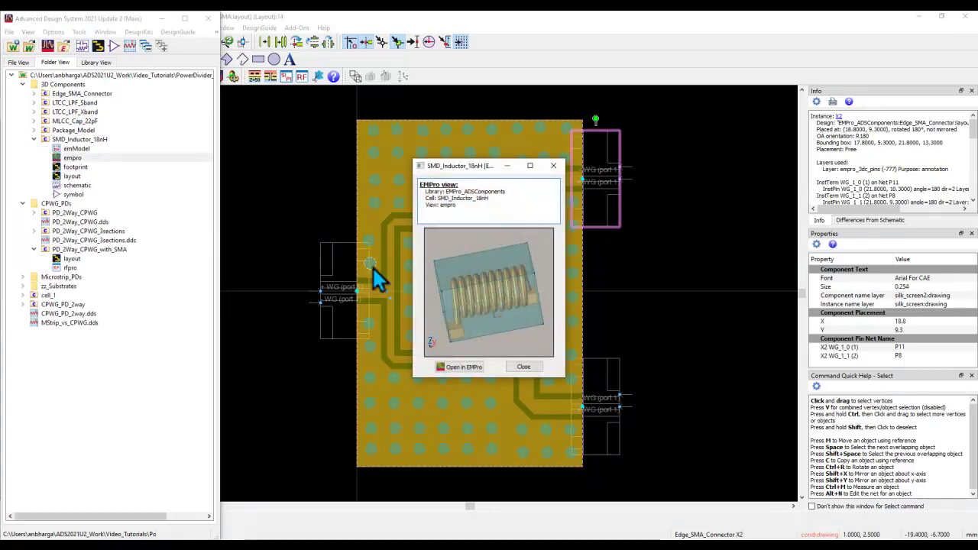
pyautogui.click(553, 165)
# Preview the empro view of MLCC_Cap_22pF and close the preview.
pyautogui.click(34, 121)
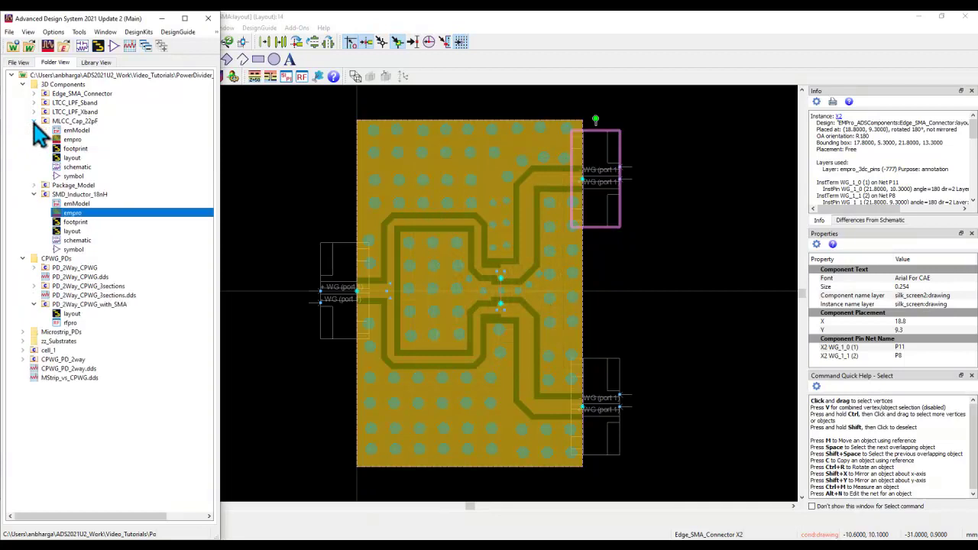
pyautogui.doubleClick(69, 141)
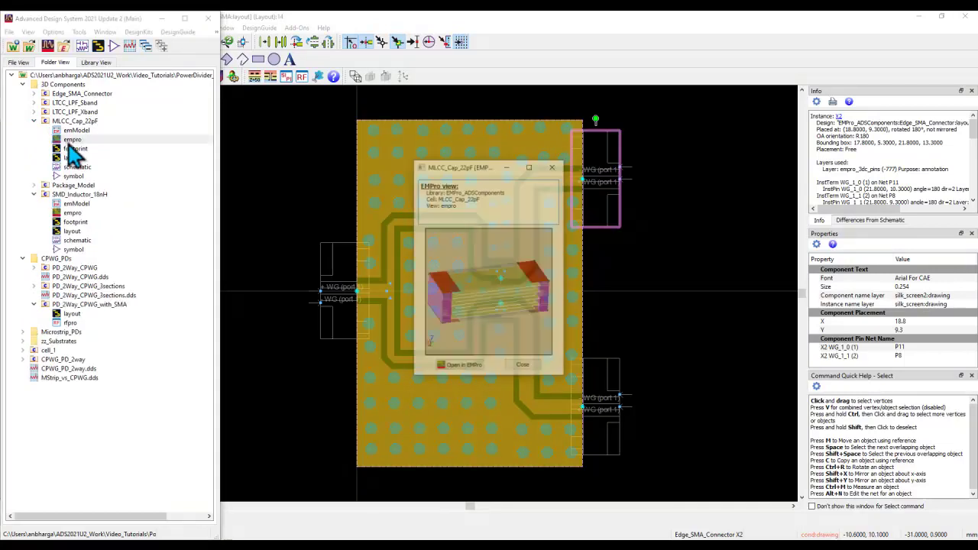
pyautogui.click(516, 368)
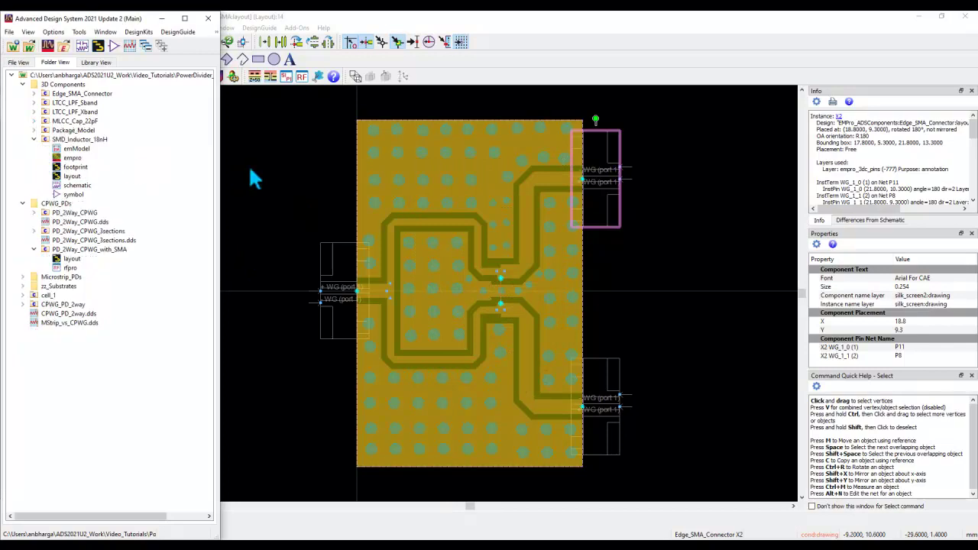
# Open the PD_2Way_CPWG_with_SMA layout in RFPro, tilt it into a 3D view, and list the ports of the Full EM Analysis.
pyautogui.click(252, 175)
pyautogui.click(302, 77)
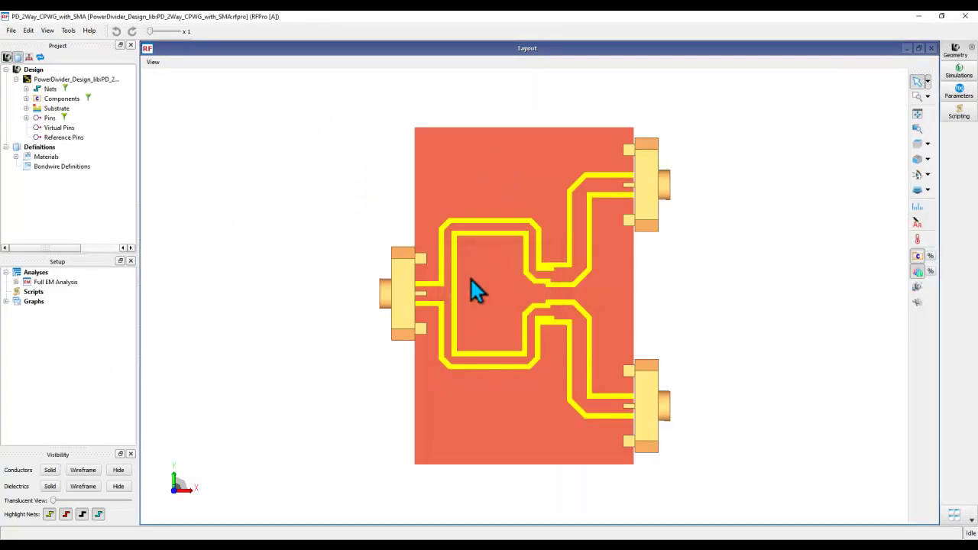
pyautogui.moveTo(596, 390); pyautogui.dragTo(678, 275)
pyautogui.click(16, 282)
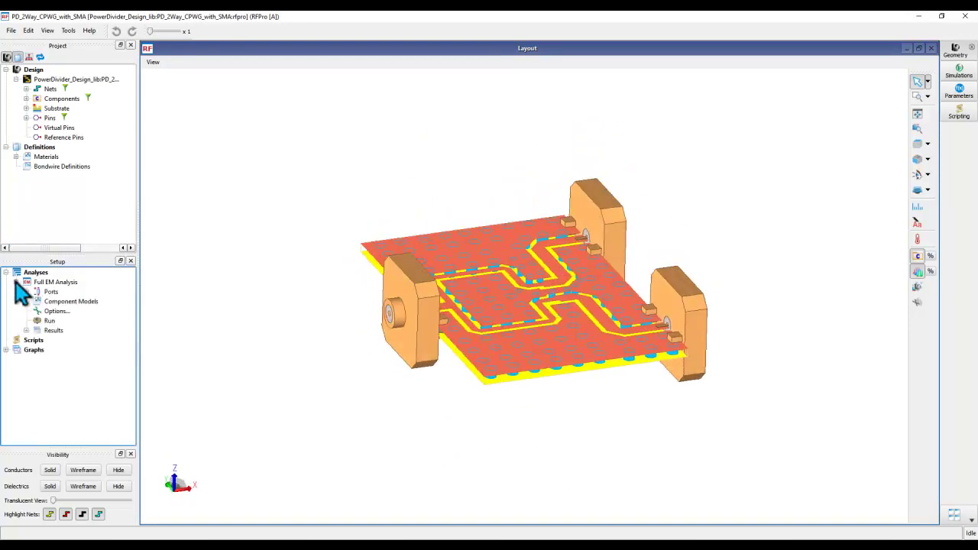
pyautogui.click(49, 293)
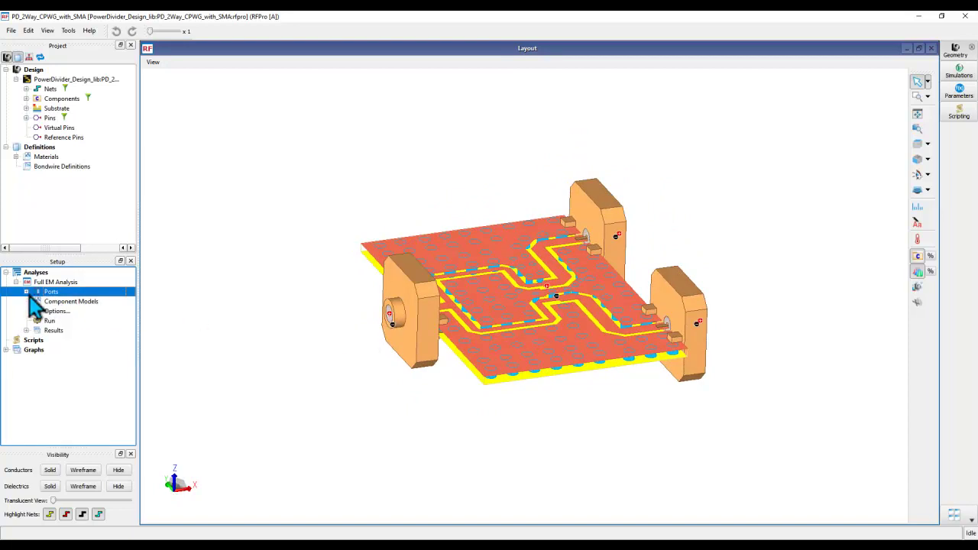
pyautogui.click(26, 291)
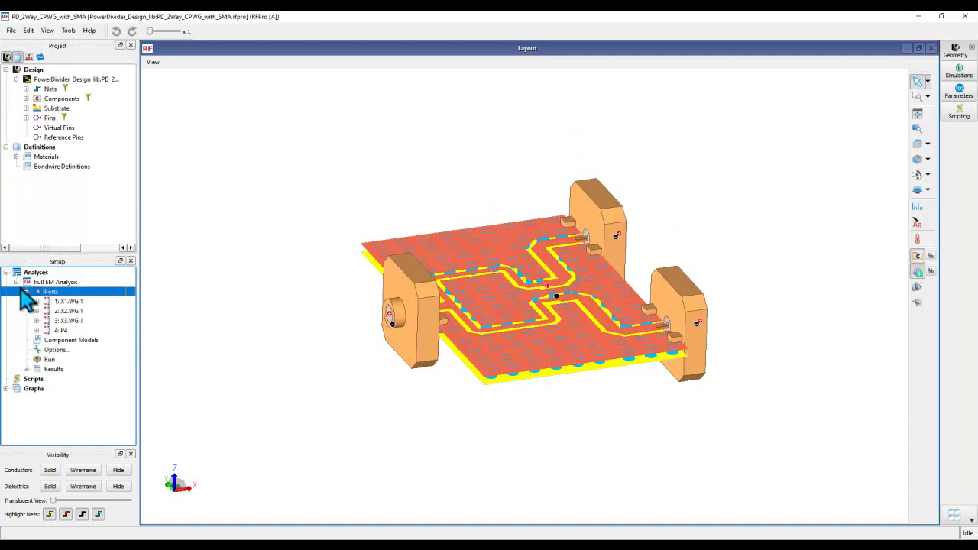
# Expand the Edge_SMA_Connector component in the project tree to show the waveguide pins of instances X1 and X2.
pyautogui.click(26, 98)
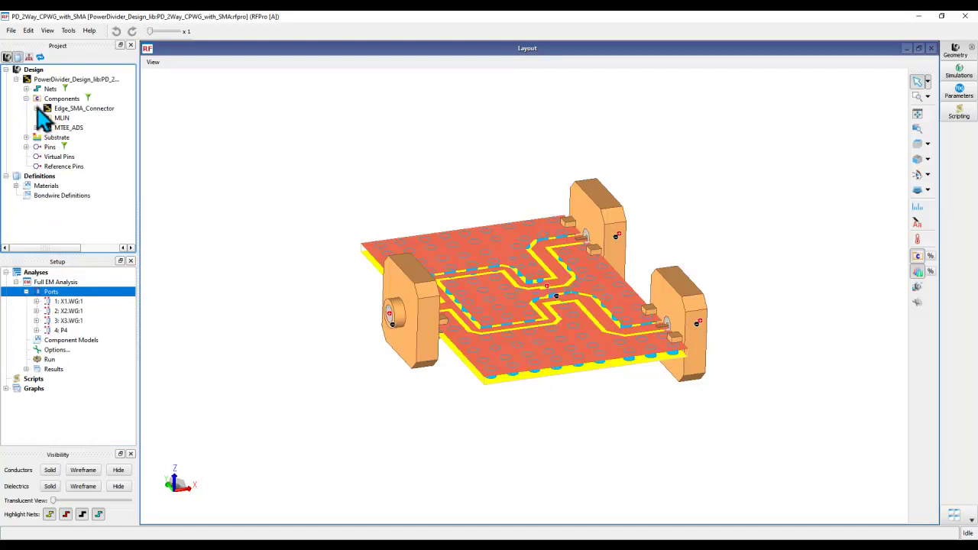
pyautogui.click(36, 108)
pyautogui.click(47, 118)
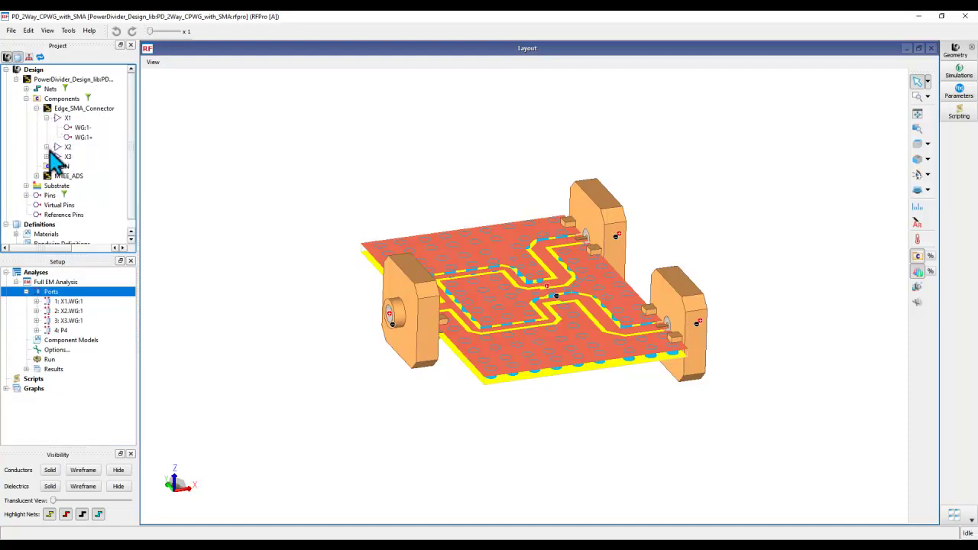
pyautogui.click(46, 147)
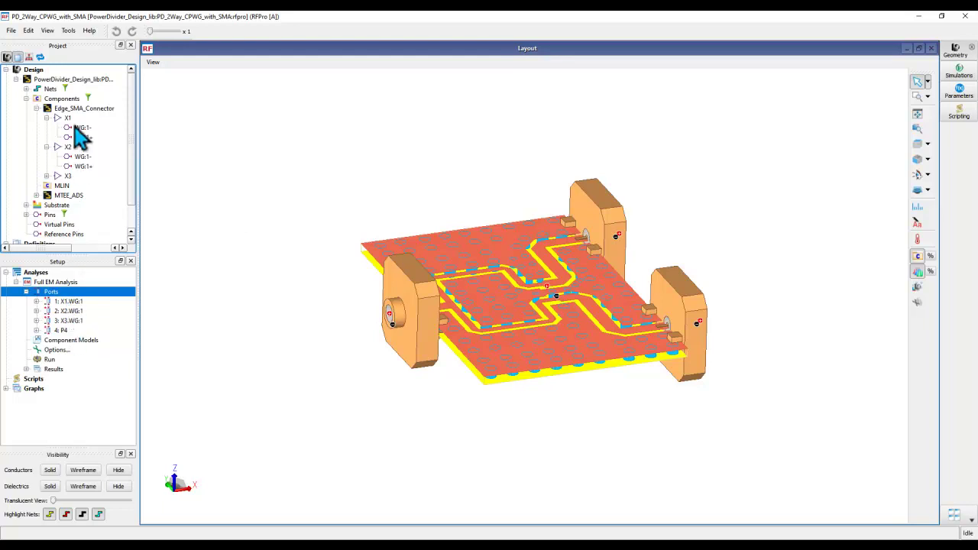
# Review the reference impedance and feed type of all ports in the Multiple Ports Editor, and cancel without changes.
pyautogui.moveTo(550, 375); pyautogui.dragTo(686, 384)
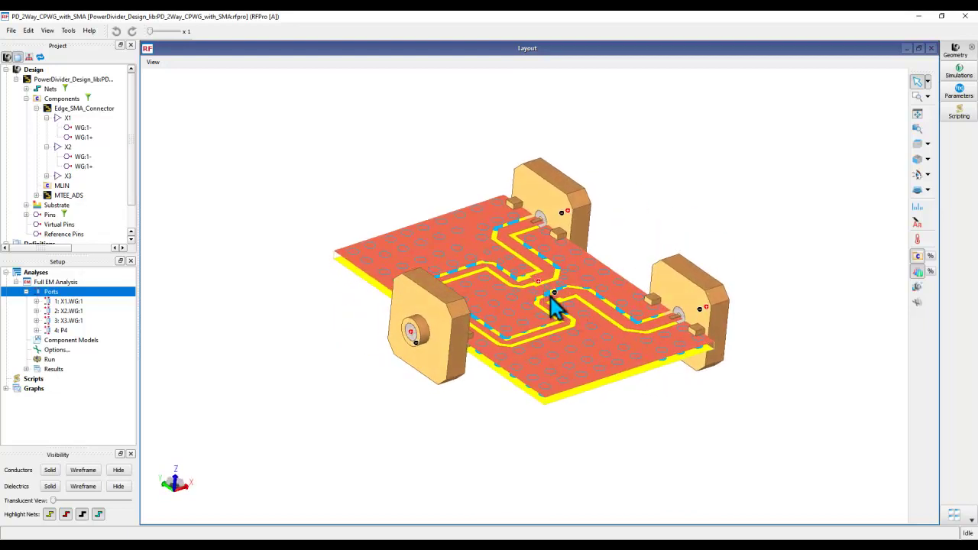
pyautogui.rightClick(48, 291)
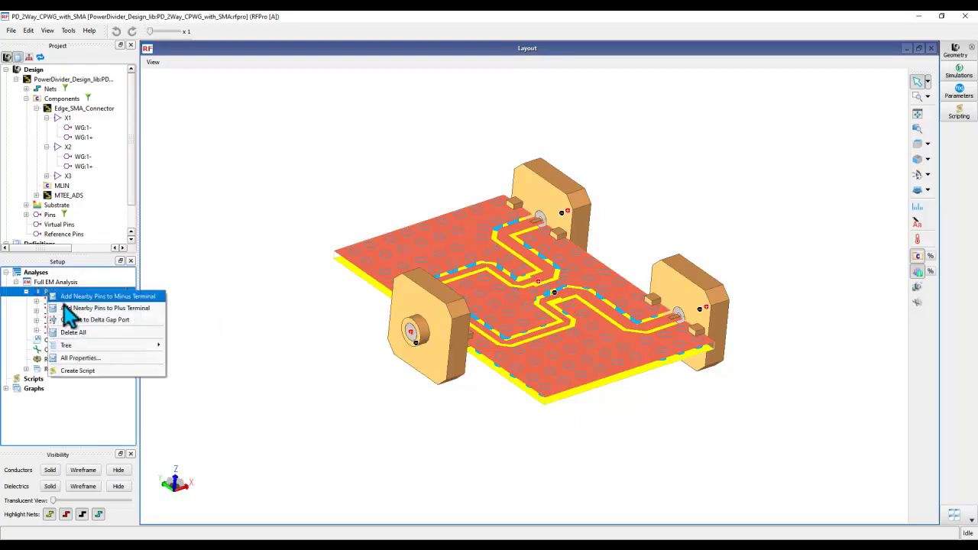
pyautogui.click(83, 361)
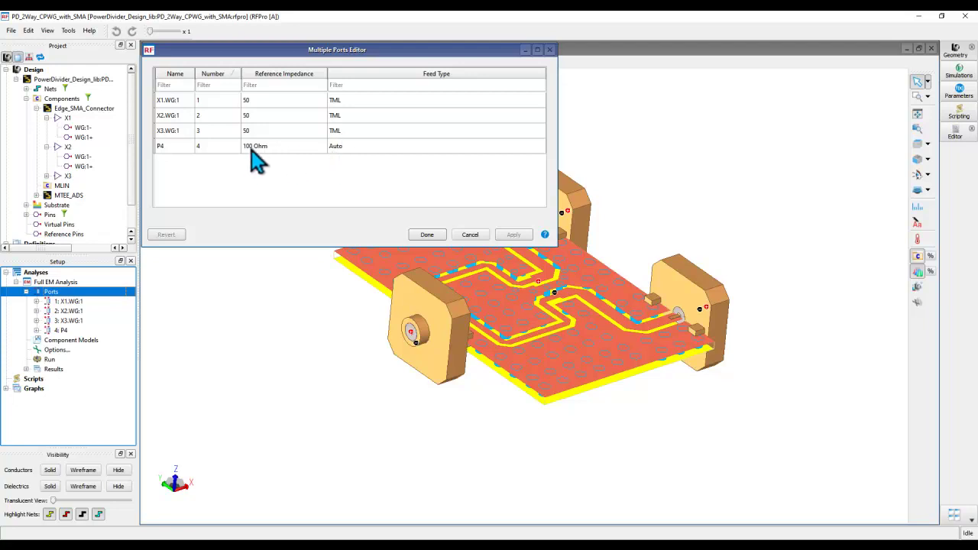
pyautogui.click(466, 235)
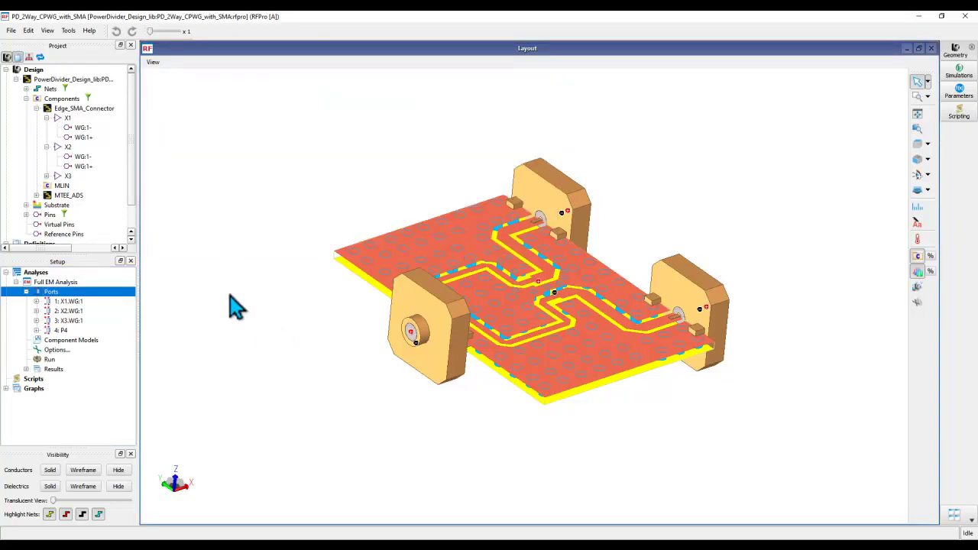
# Open the PD Response with SMA graph, examine the S-parameters over frequency, and close it to return to the 3D layout.
pyautogui.click(6, 388)
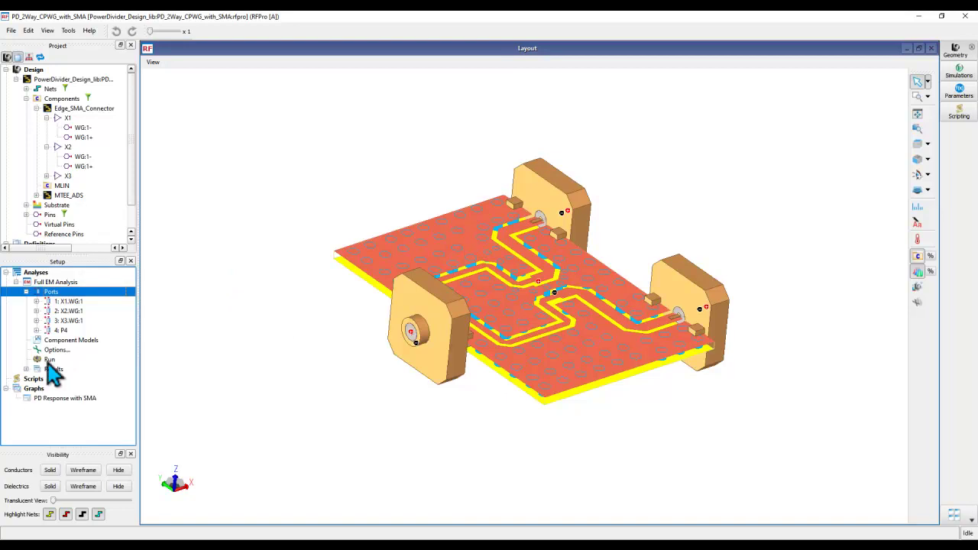
pyautogui.doubleClick(42, 400)
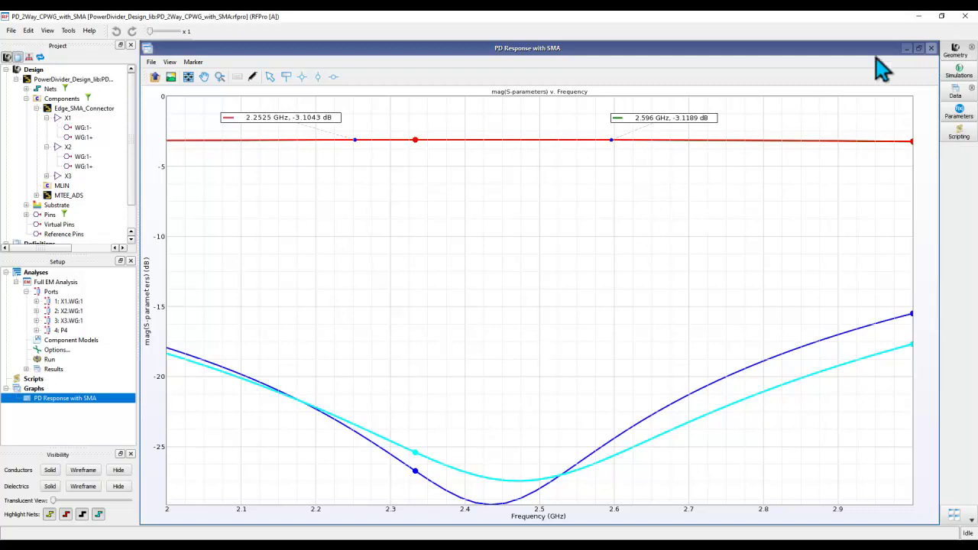
pyautogui.click(931, 48)
pyautogui.moveTo(579, 382)
pyautogui.mouseDown()
pyautogui.moveTo(308, 318)
pyautogui.moveTo(556, 353)
pyautogui.moveTo(548, 319)
pyautogui.moveTo(580, 339)
pyautogui.moveTo(583, 360)
pyautogui.moveTo(307, 389)
pyautogui.moveTo(573, 369)
pyautogui.moveTo(573, 387)
pyautogui.mouseUp()
# Examine the Full EM Analysis log for mesh refinement, memory use and elapsed solving times, and close the simulations window.
pyautogui.click(957, 71)
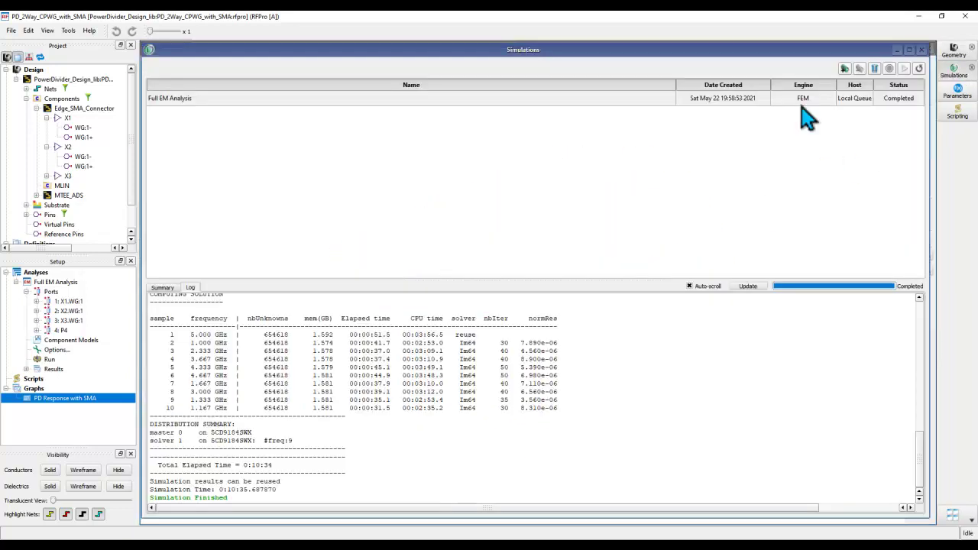
pyautogui.scroll(4, 351, 375)
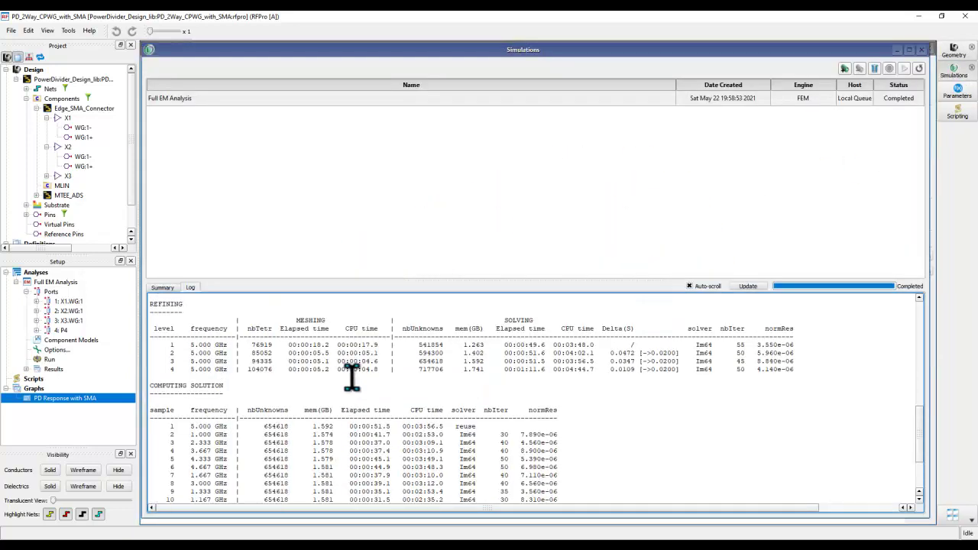
pyautogui.moveTo(456, 369); pyautogui.dragTo(473, 375)
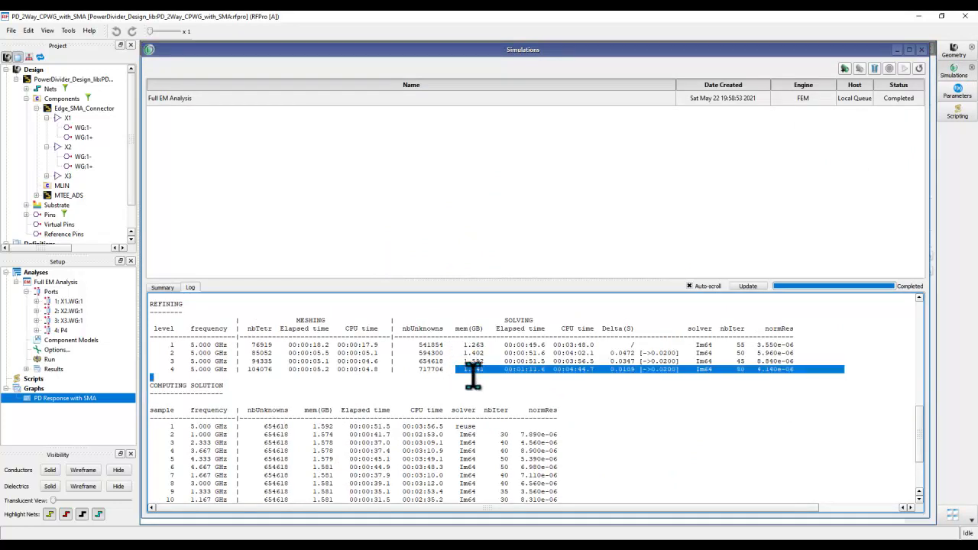
pyautogui.click(474, 350)
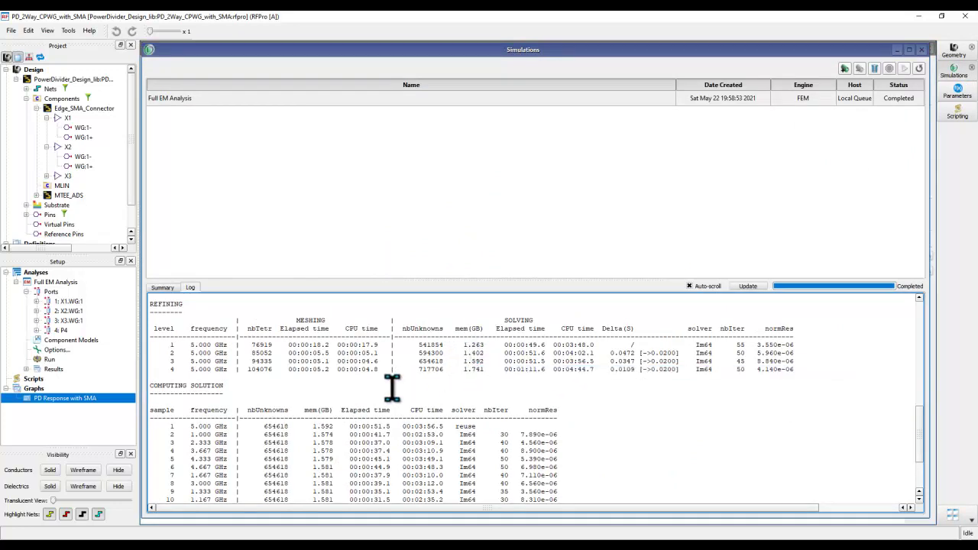
pyautogui.scroll(-4, 450, 408)
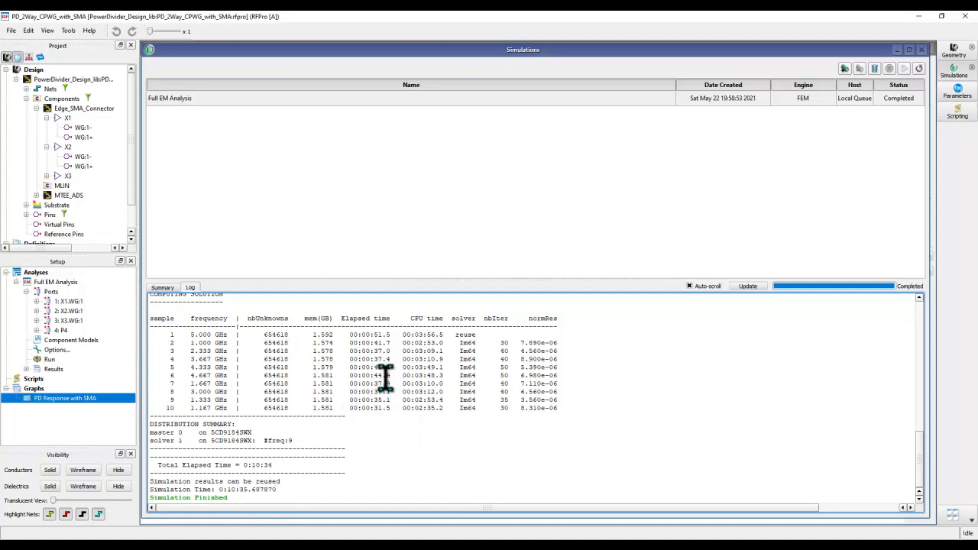
pyautogui.click(909, 51)
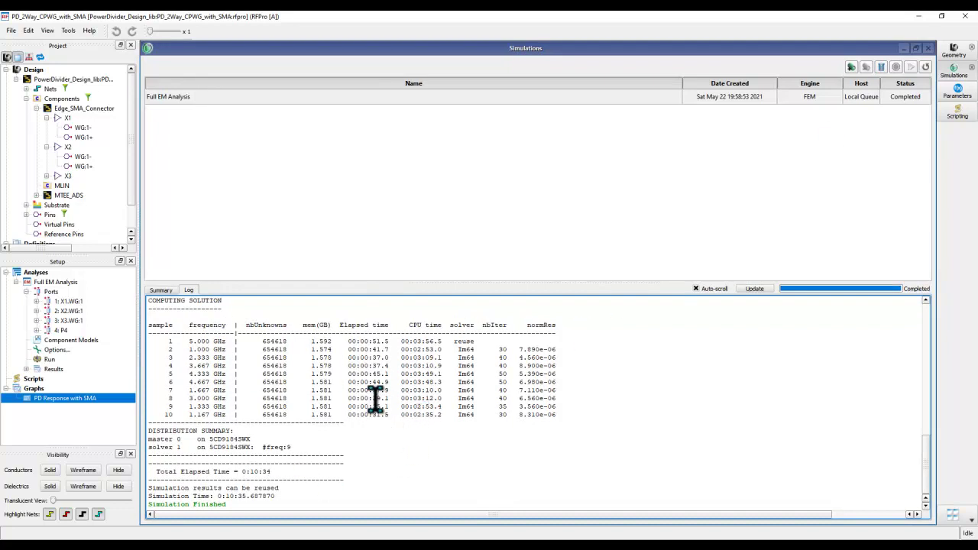
pyautogui.click(928, 49)
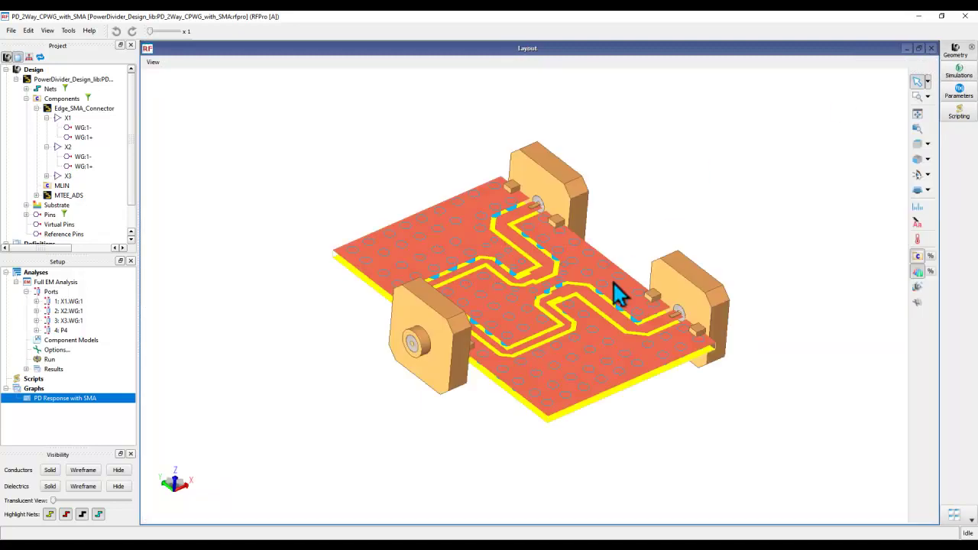